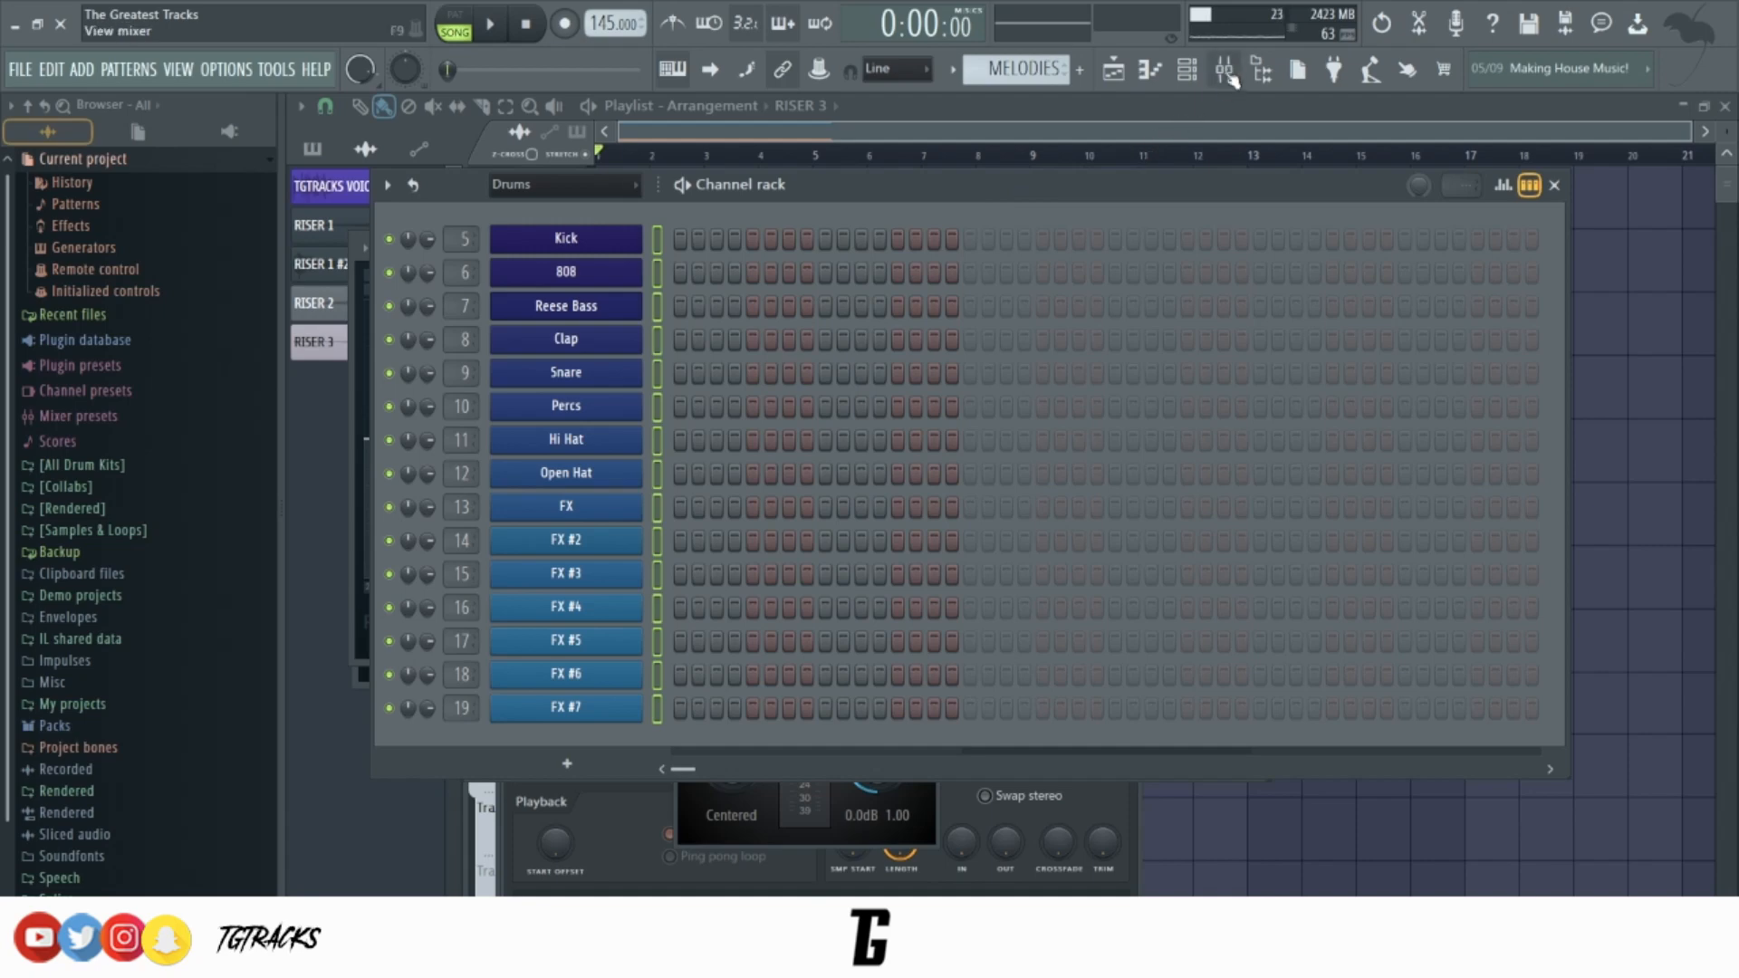
# Open the mixer and review the KICK/808, DRUMS, MELODIES and FX bus tracks, plus the KICK, 808 and Reese Bass tracks.
pyautogui.click(1230, 70)
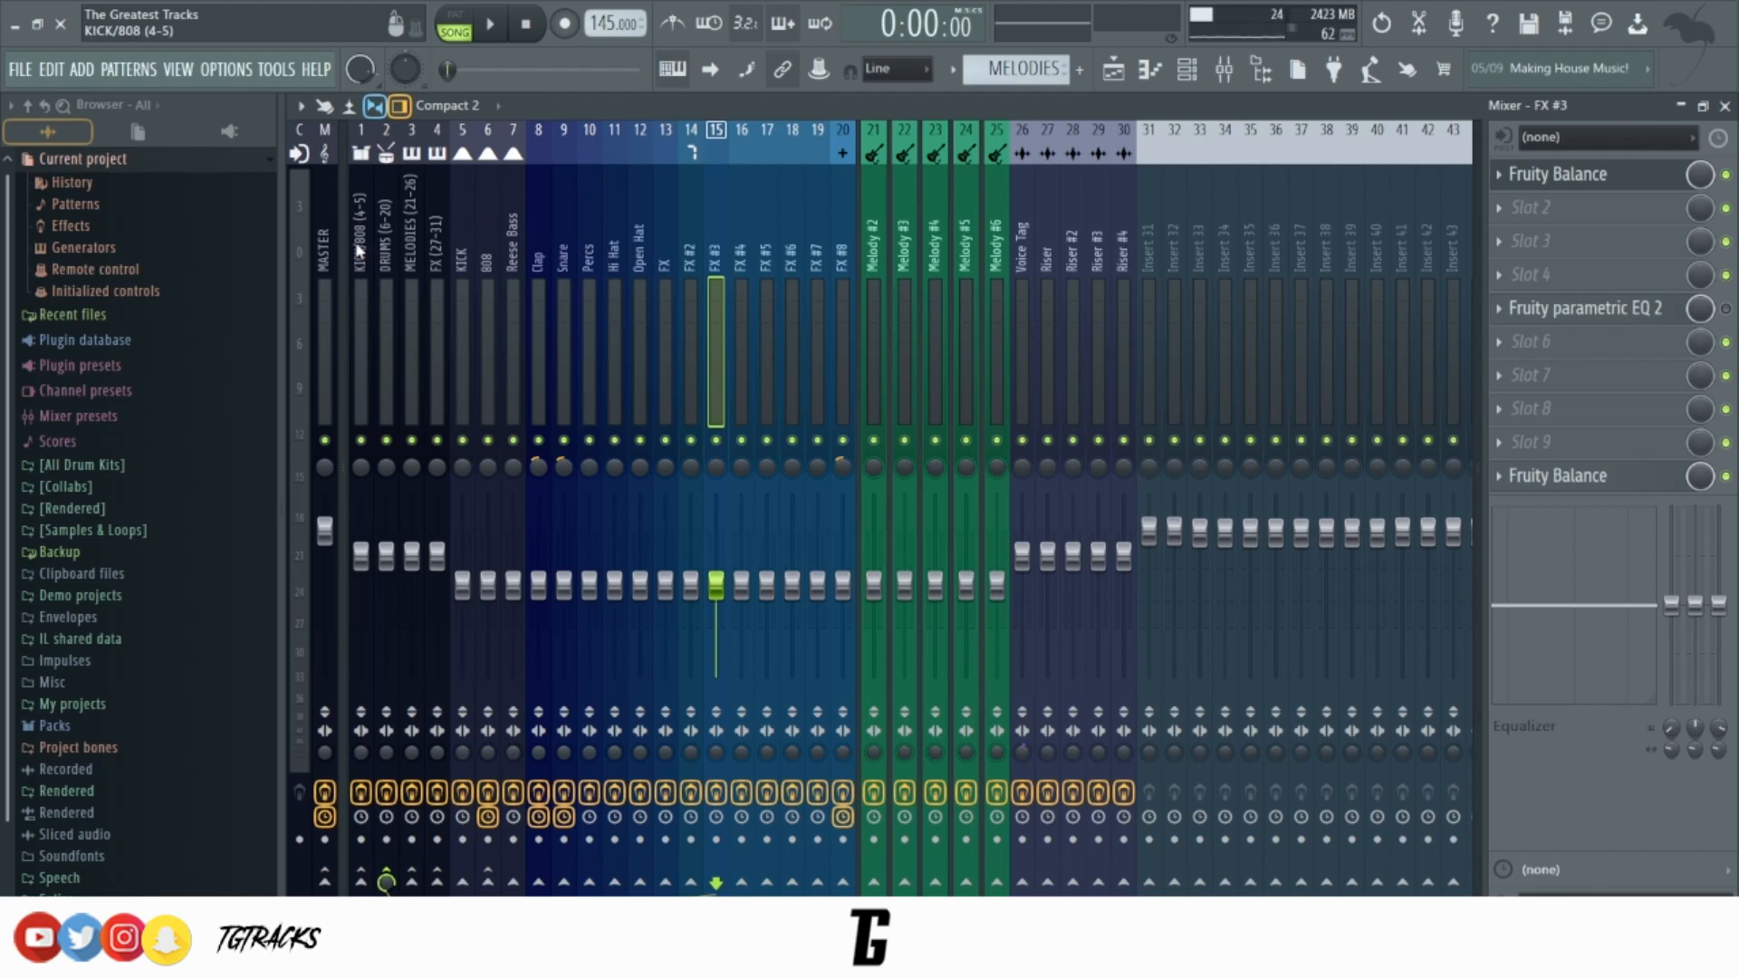
pyautogui.click(361, 250)
pyautogui.click(386, 250)
pyautogui.click(411, 252)
pyautogui.click(435, 255)
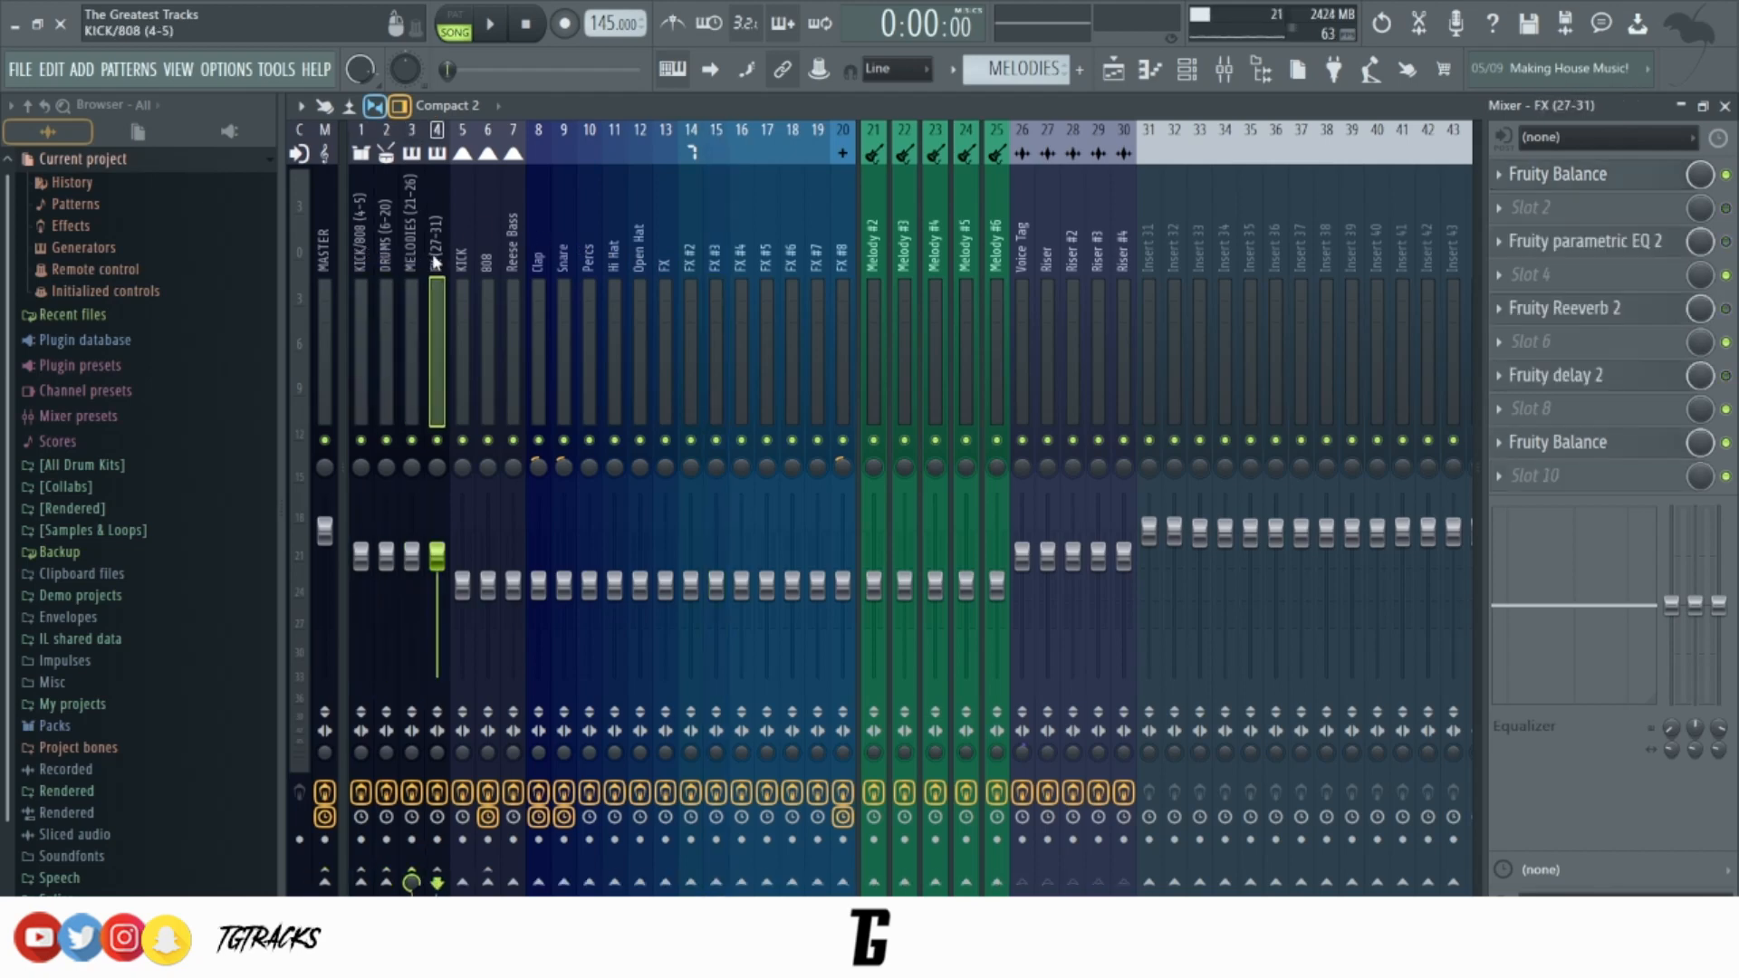
pyautogui.click(456, 167)
pyautogui.click(477, 176)
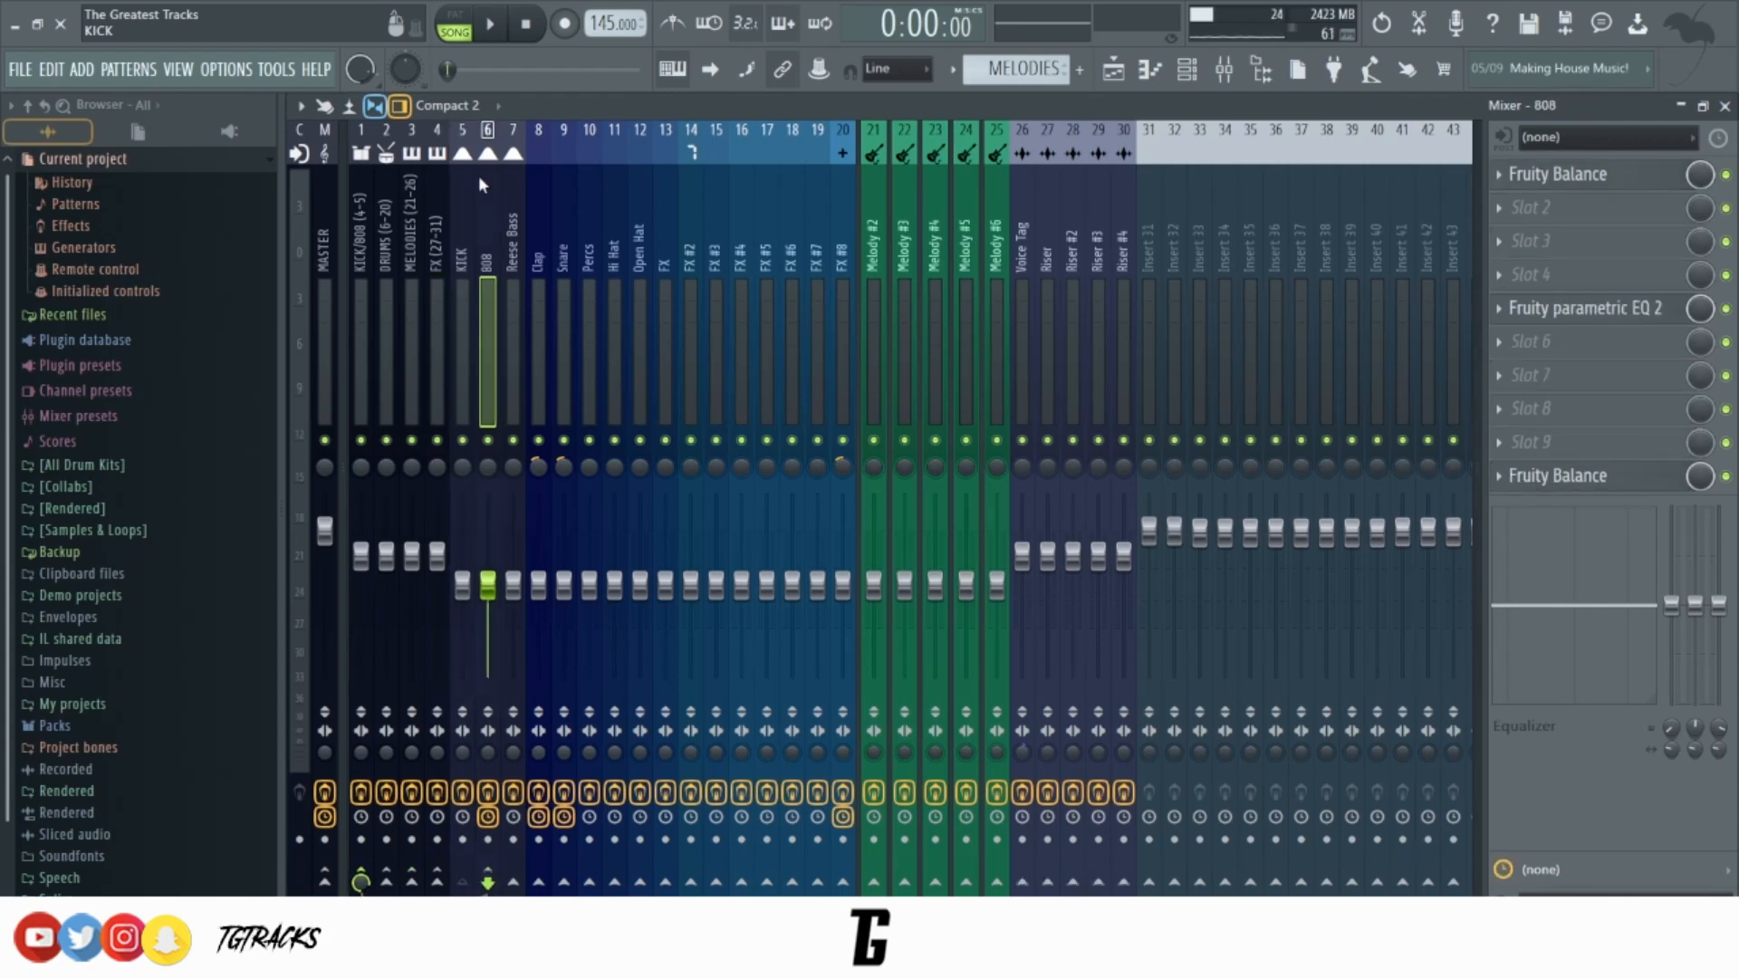
pyautogui.click(502, 183)
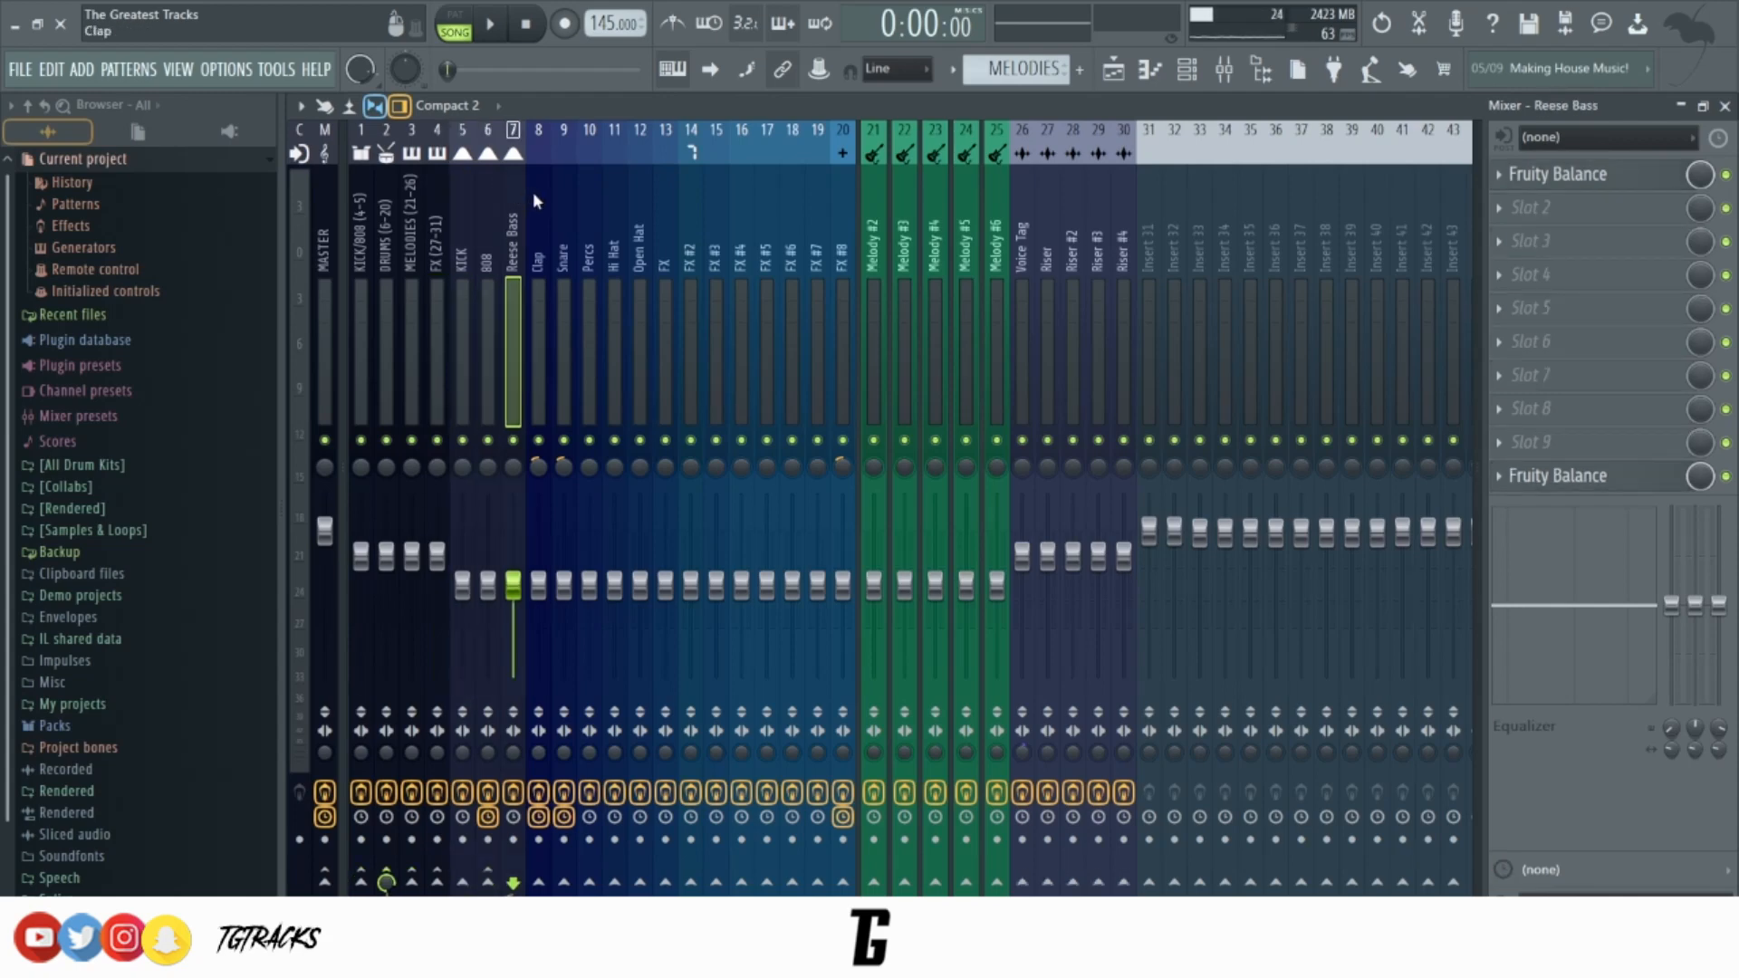
# Go through the drum and effect mixer tracks one by one, from Clap to FX #8, to review their effect slots.
pyautogui.click(533, 193)
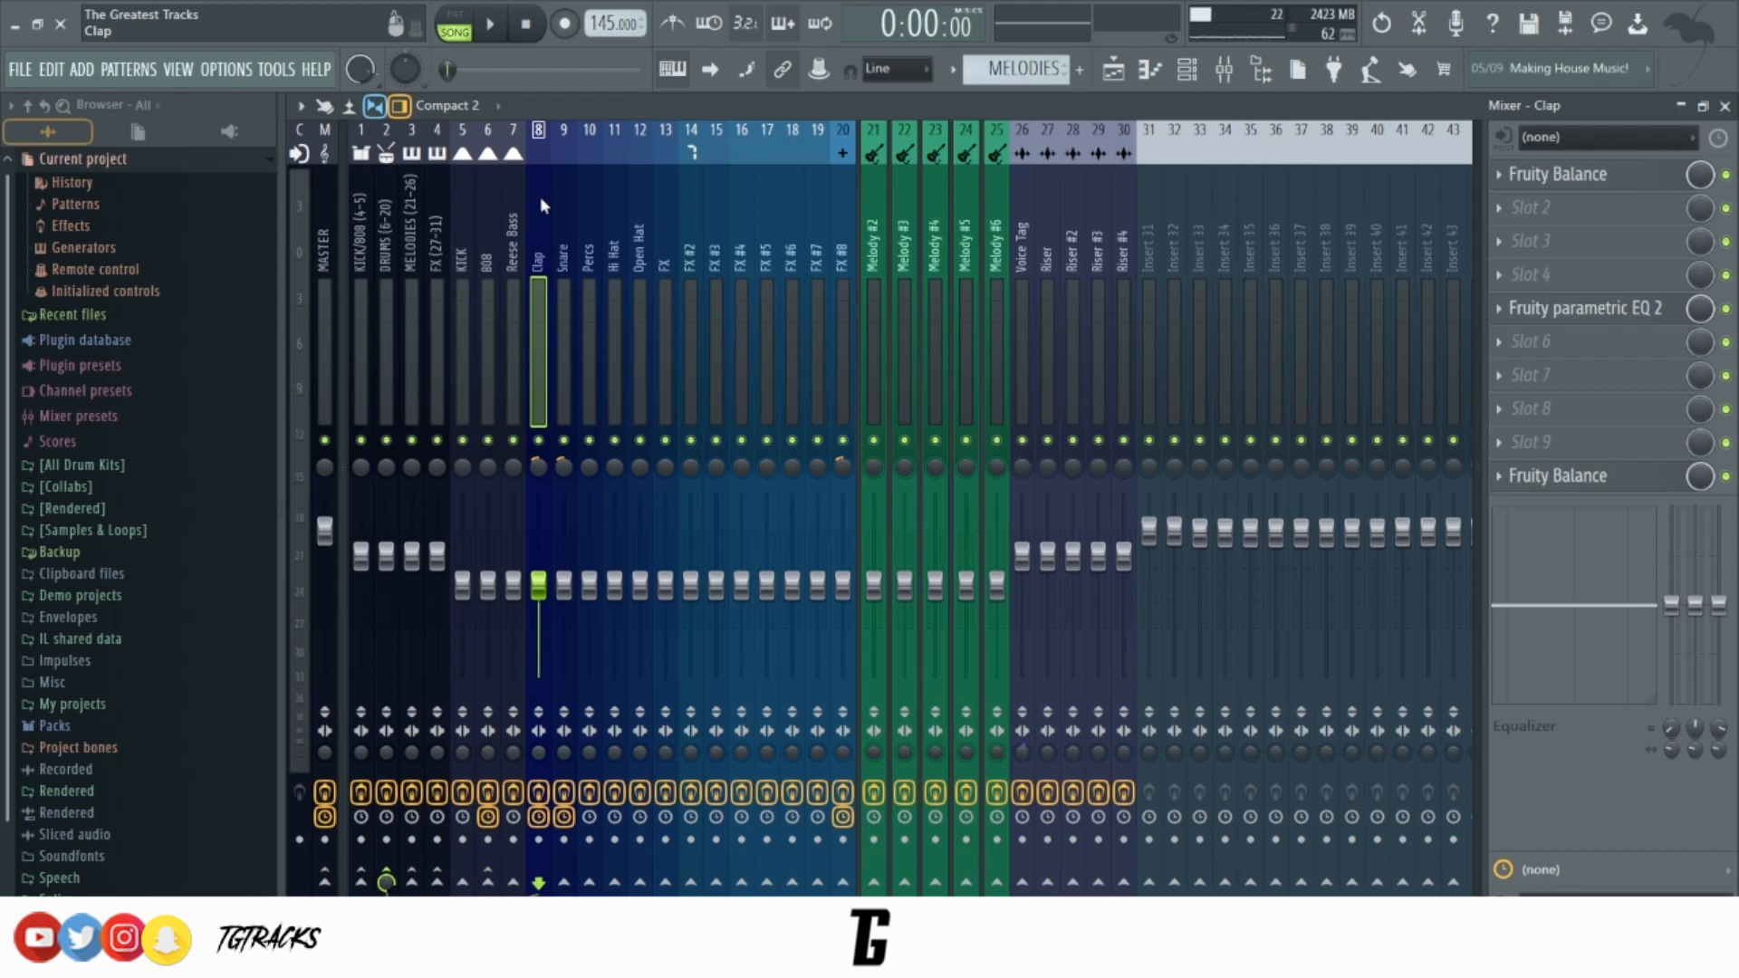
pyautogui.click(562, 199)
pyautogui.click(590, 205)
pyautogui.click(616, 210)
pyautogui.click(641, 215)
pyautogui.click(666, 218)
pyautogui.click(691, 222)
pyautogui.click(717, 225)
pyautogui.click(742, 226)
pyautogui.click(767, 230)
pyautogui.click(792, 235)
pyautogui.click(814, 239)
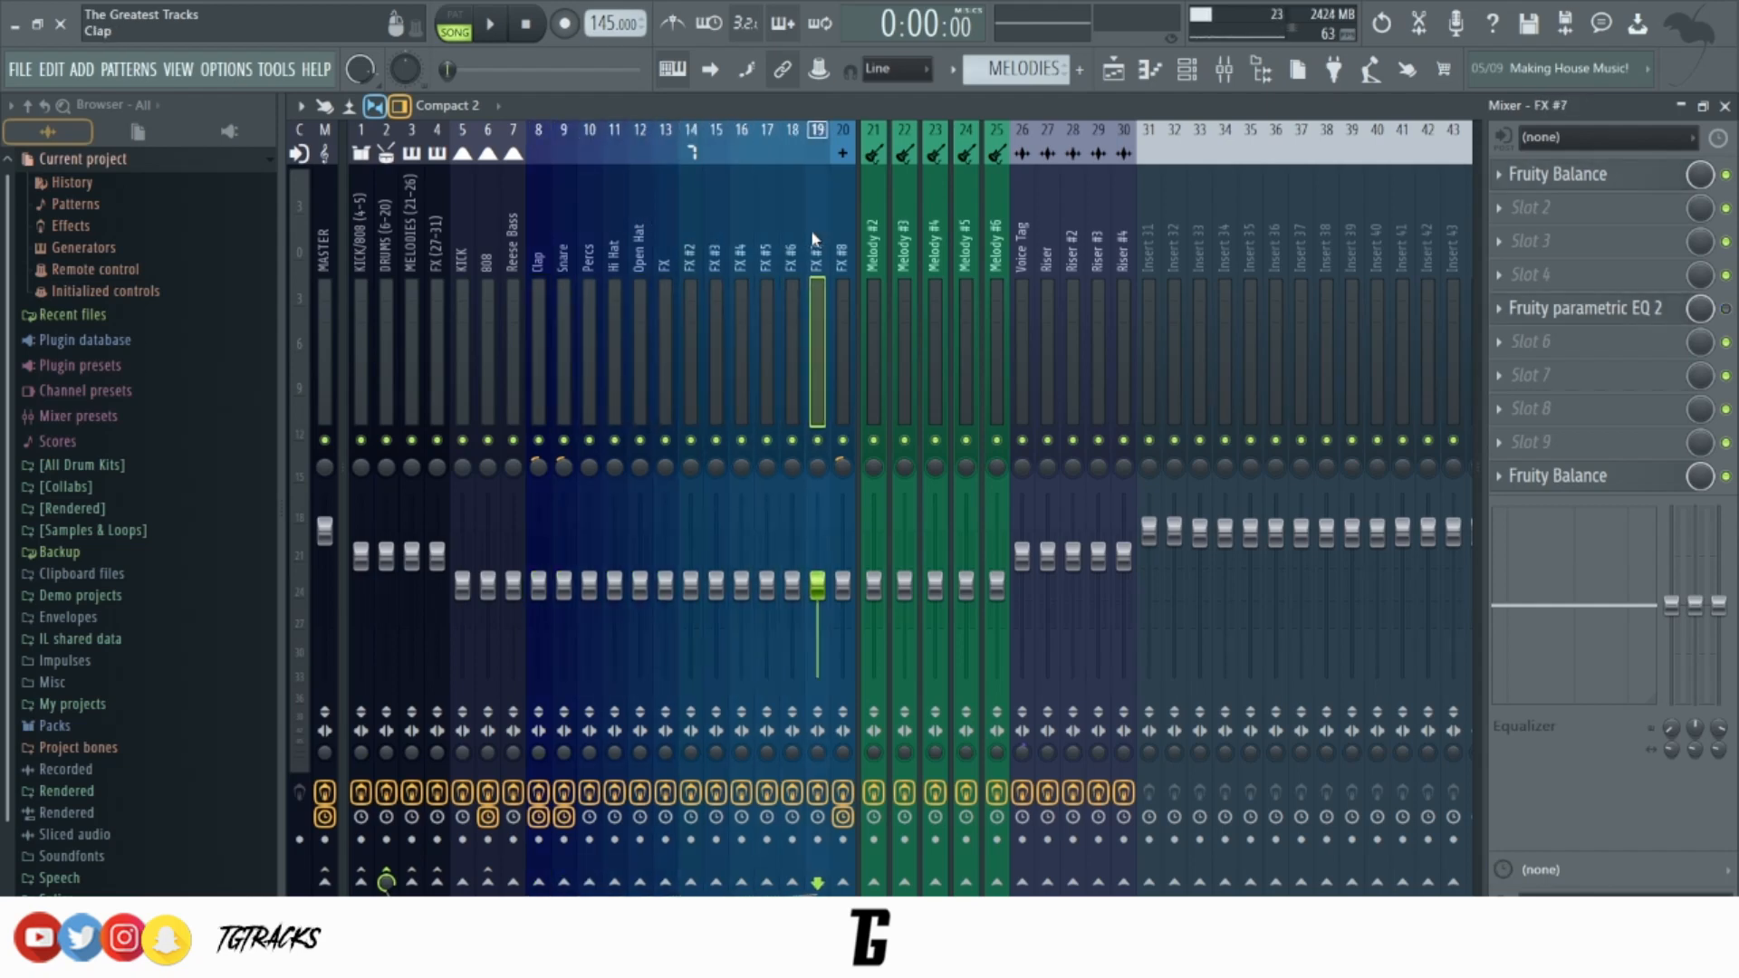
pyautogui.click(842, 242)
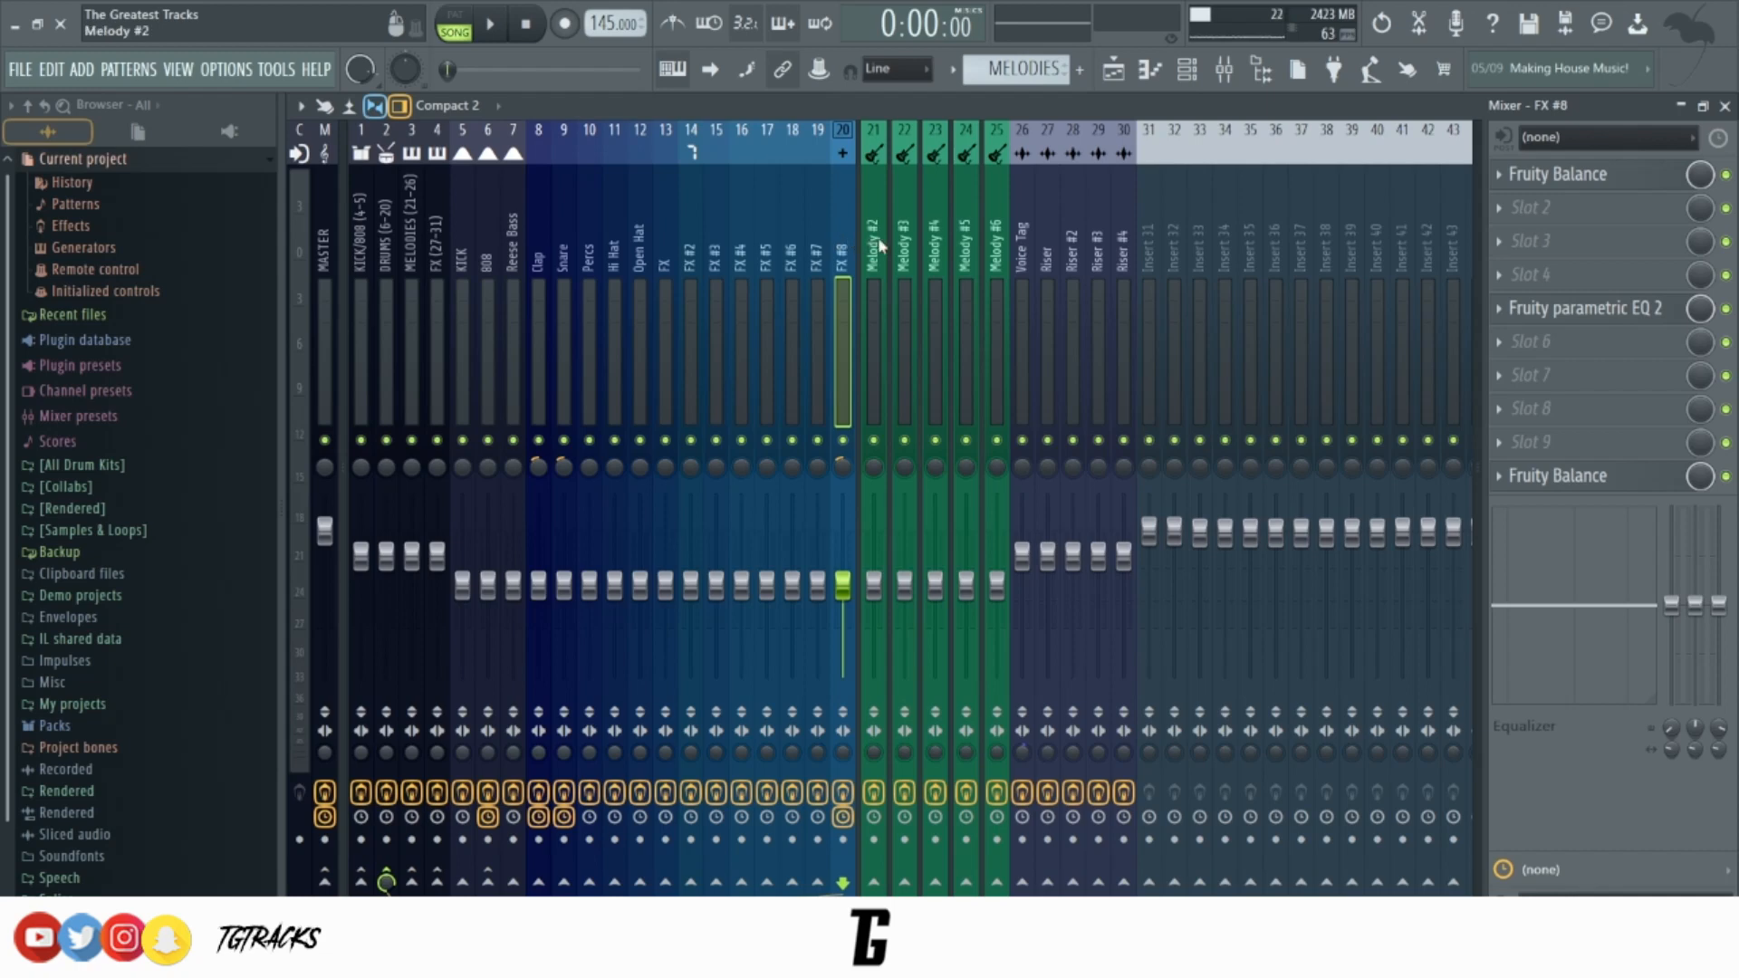
# Review the mixer tracks from Melody #2 to Melody #6, the Voice Tag and the four Riser tracks.
pyautogui.click(880, 244)
pyautogui.click(904, 243)
pyautogui.click(935, 246)
pyautogui.click(965, 248)
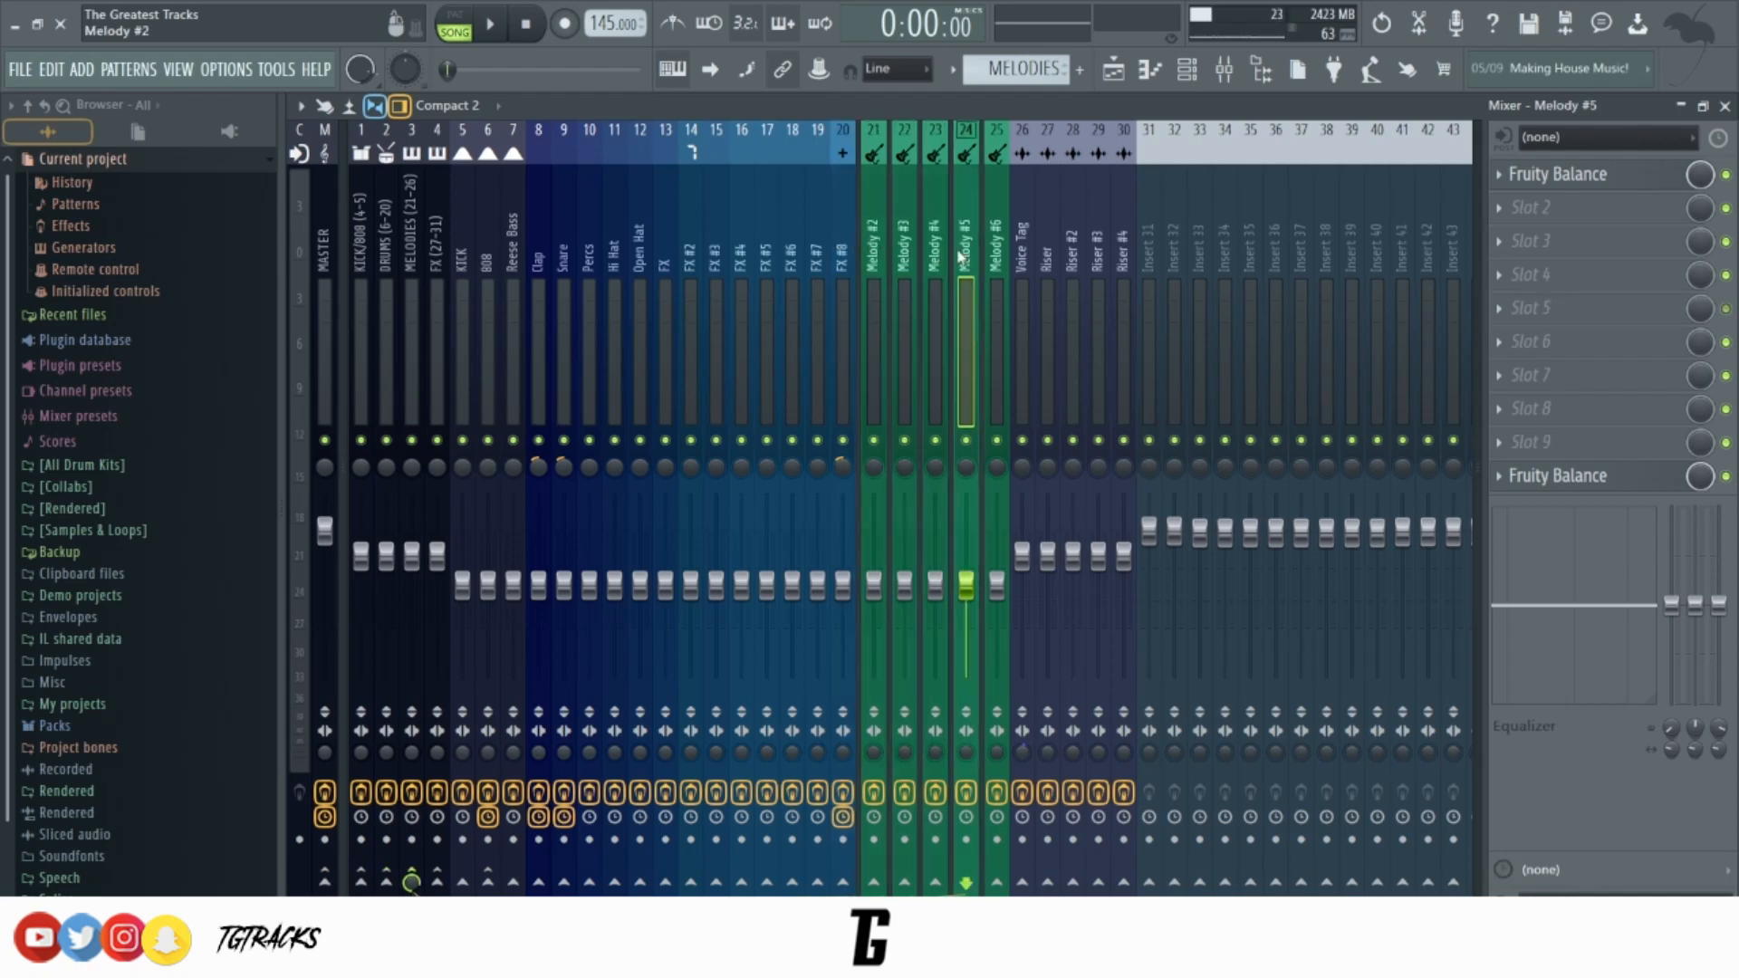
pyautogui.click(996, 251)
pyautogui.click(1021, 257)
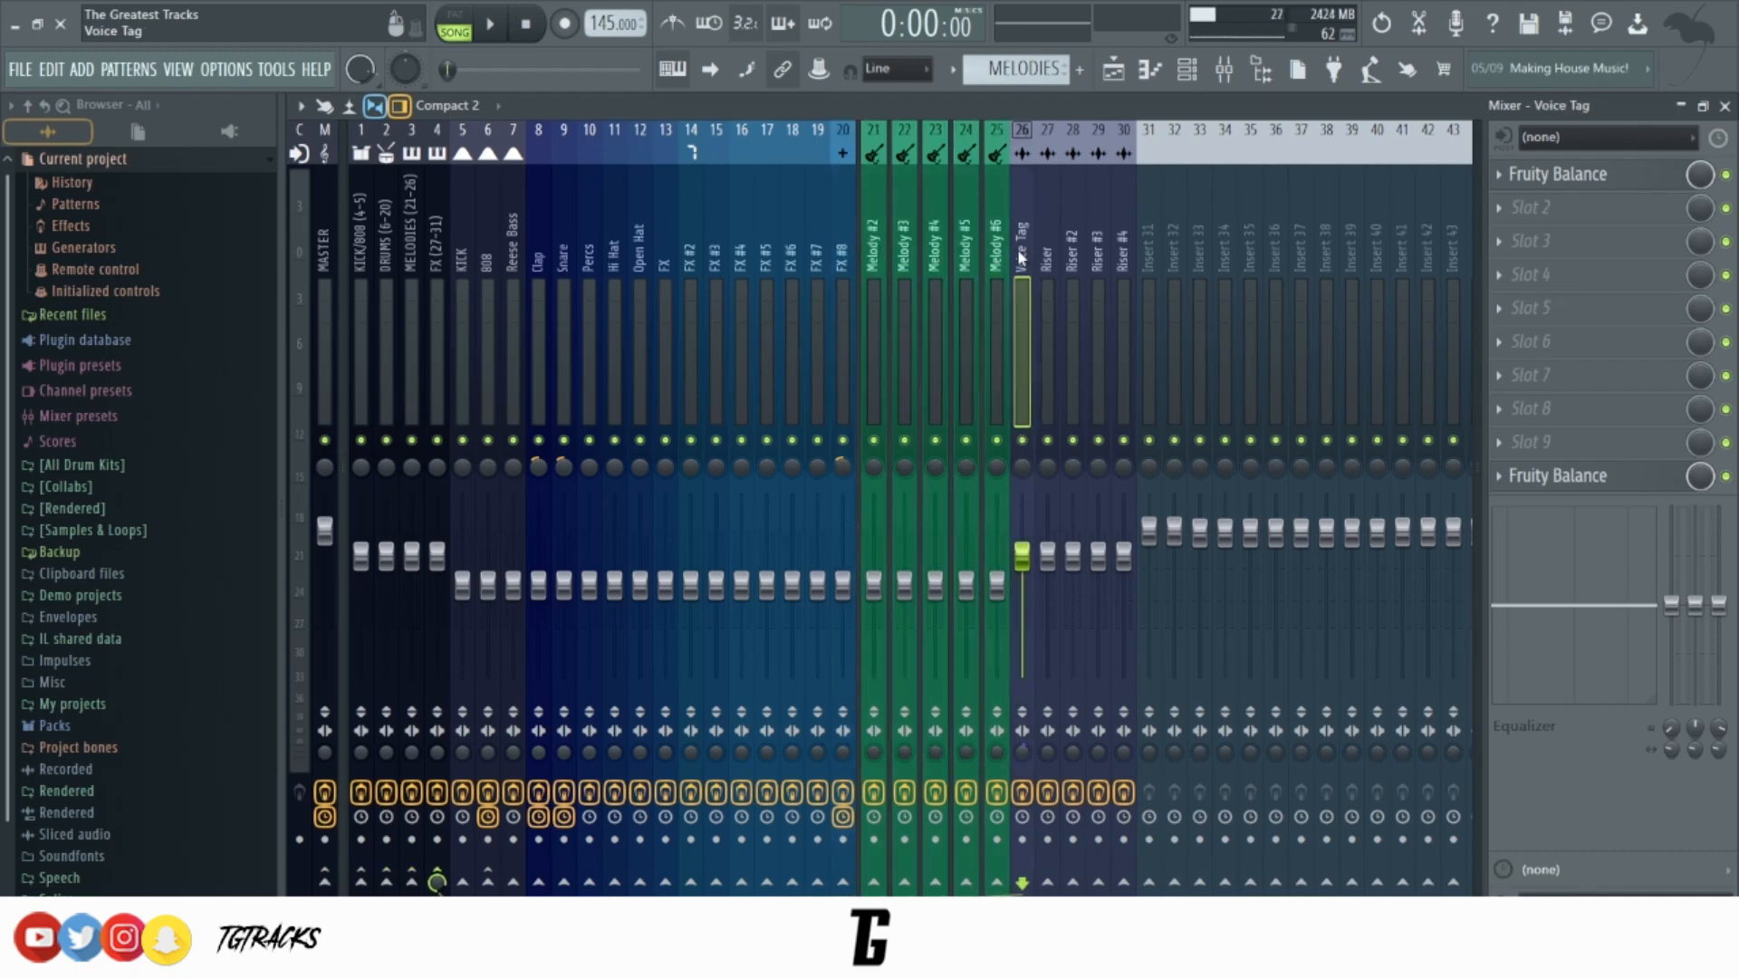
pyautogui.click(1048, 250)
pyautogui.click(1073, 253)
pyautogui.click(1098, 256)
pyautogui.click(1125, 258)
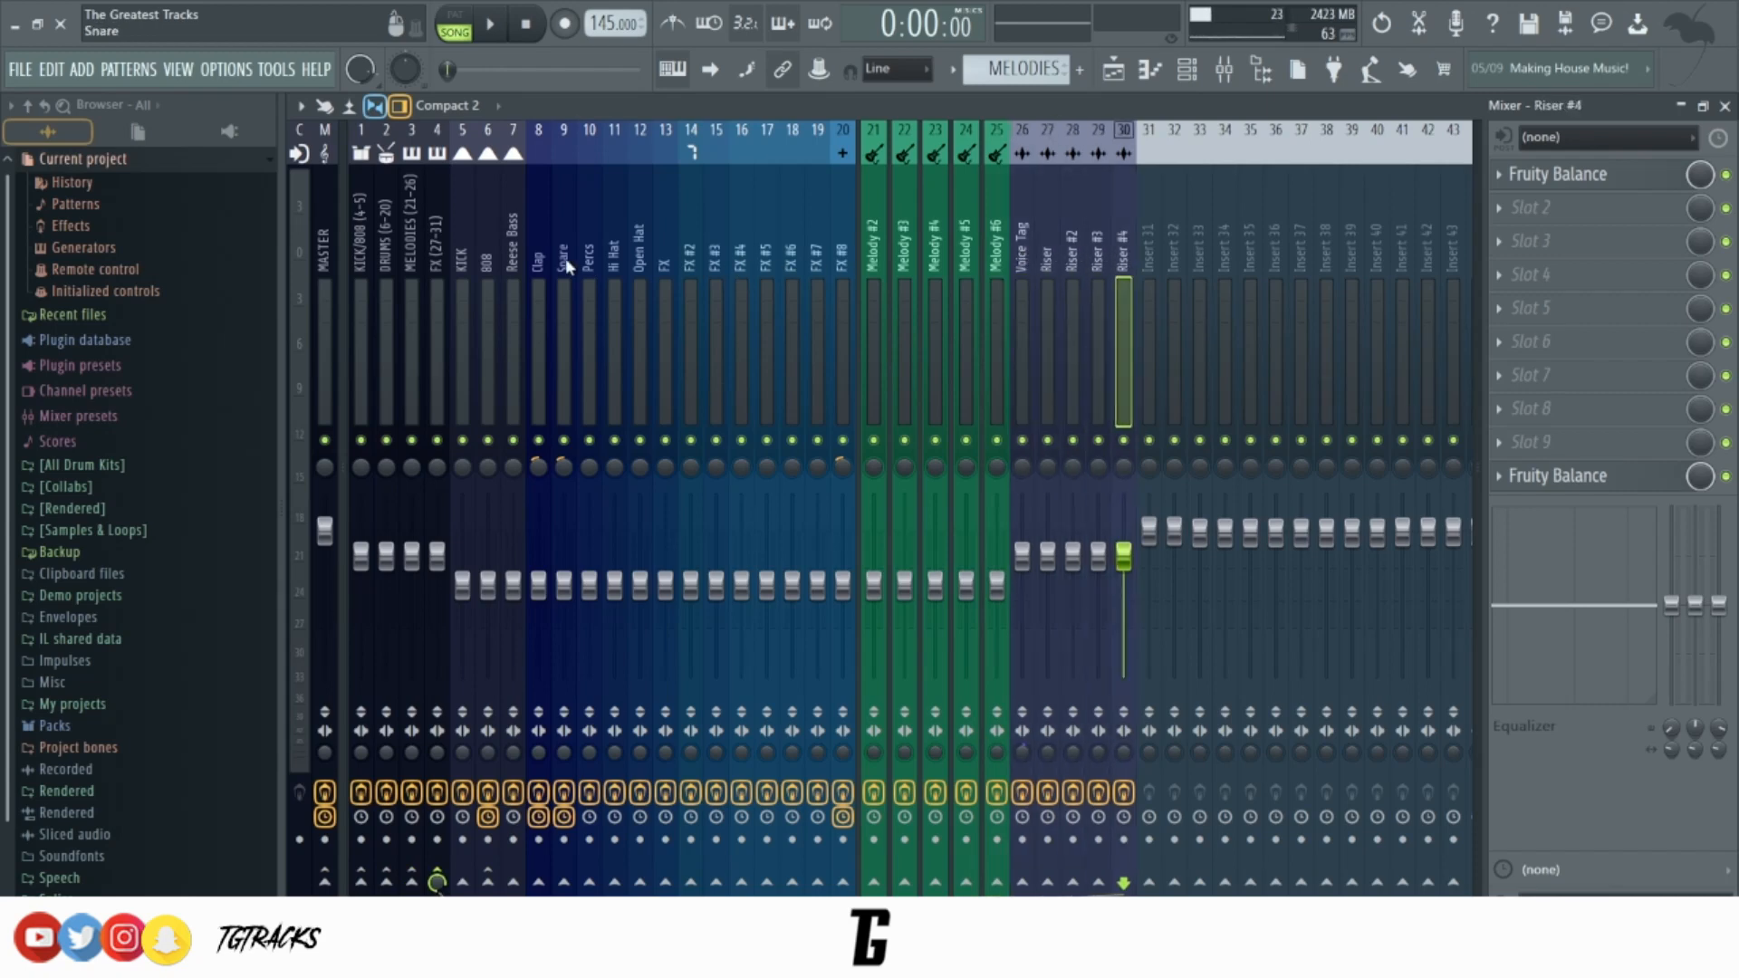
# Inspect the MASTER mixer track and toggle the mixer's extra volume and stereo properties off and back on.
pyautogui.click(327, 224)
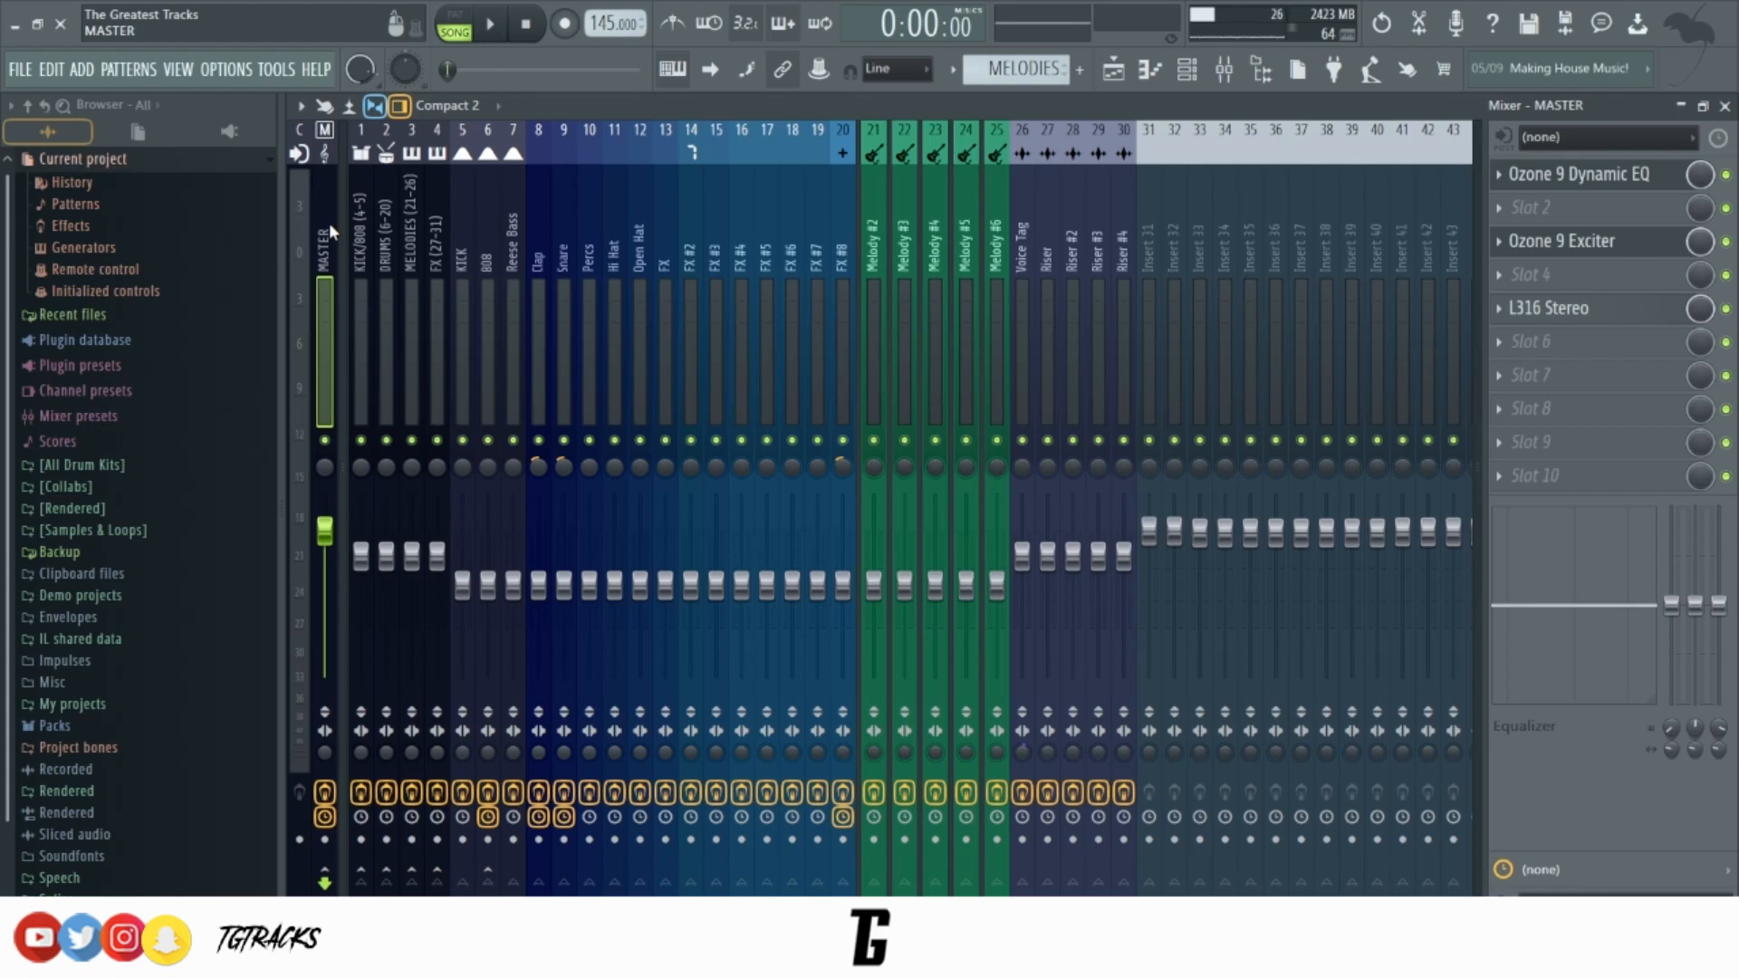
pyautogui.click(400, 106)
pyautogui.click(400, 106)
pyautogui.click(375, 107)
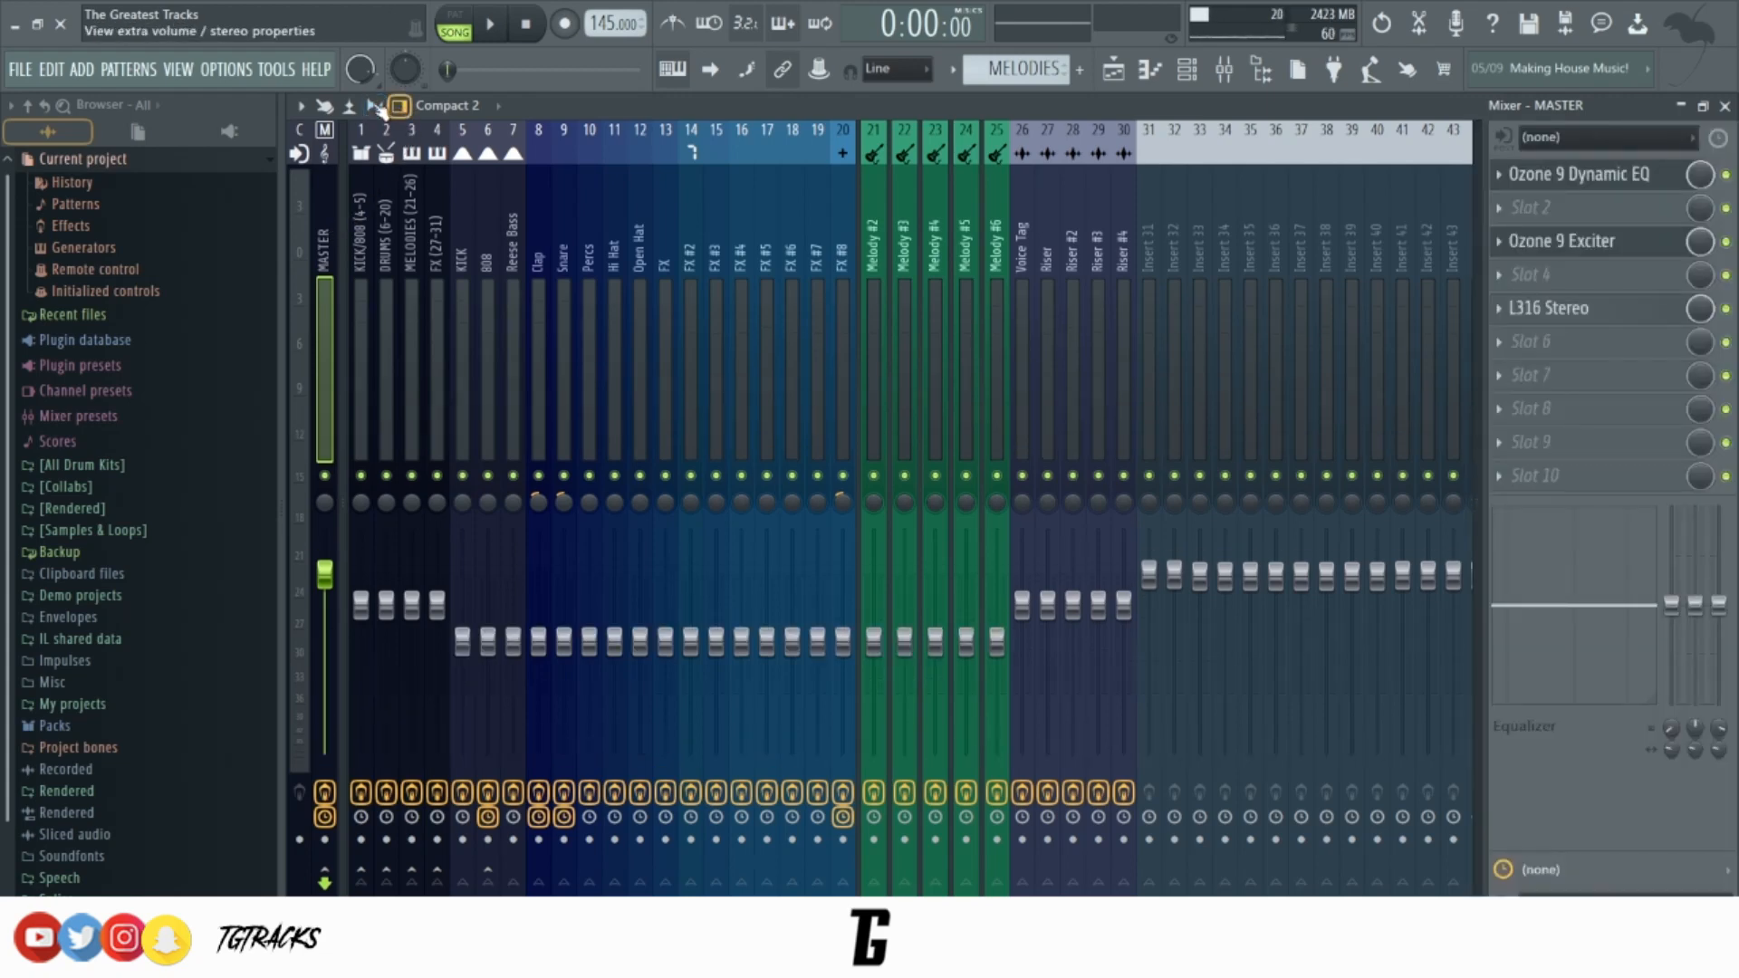
pyautogui.click(375, 107)
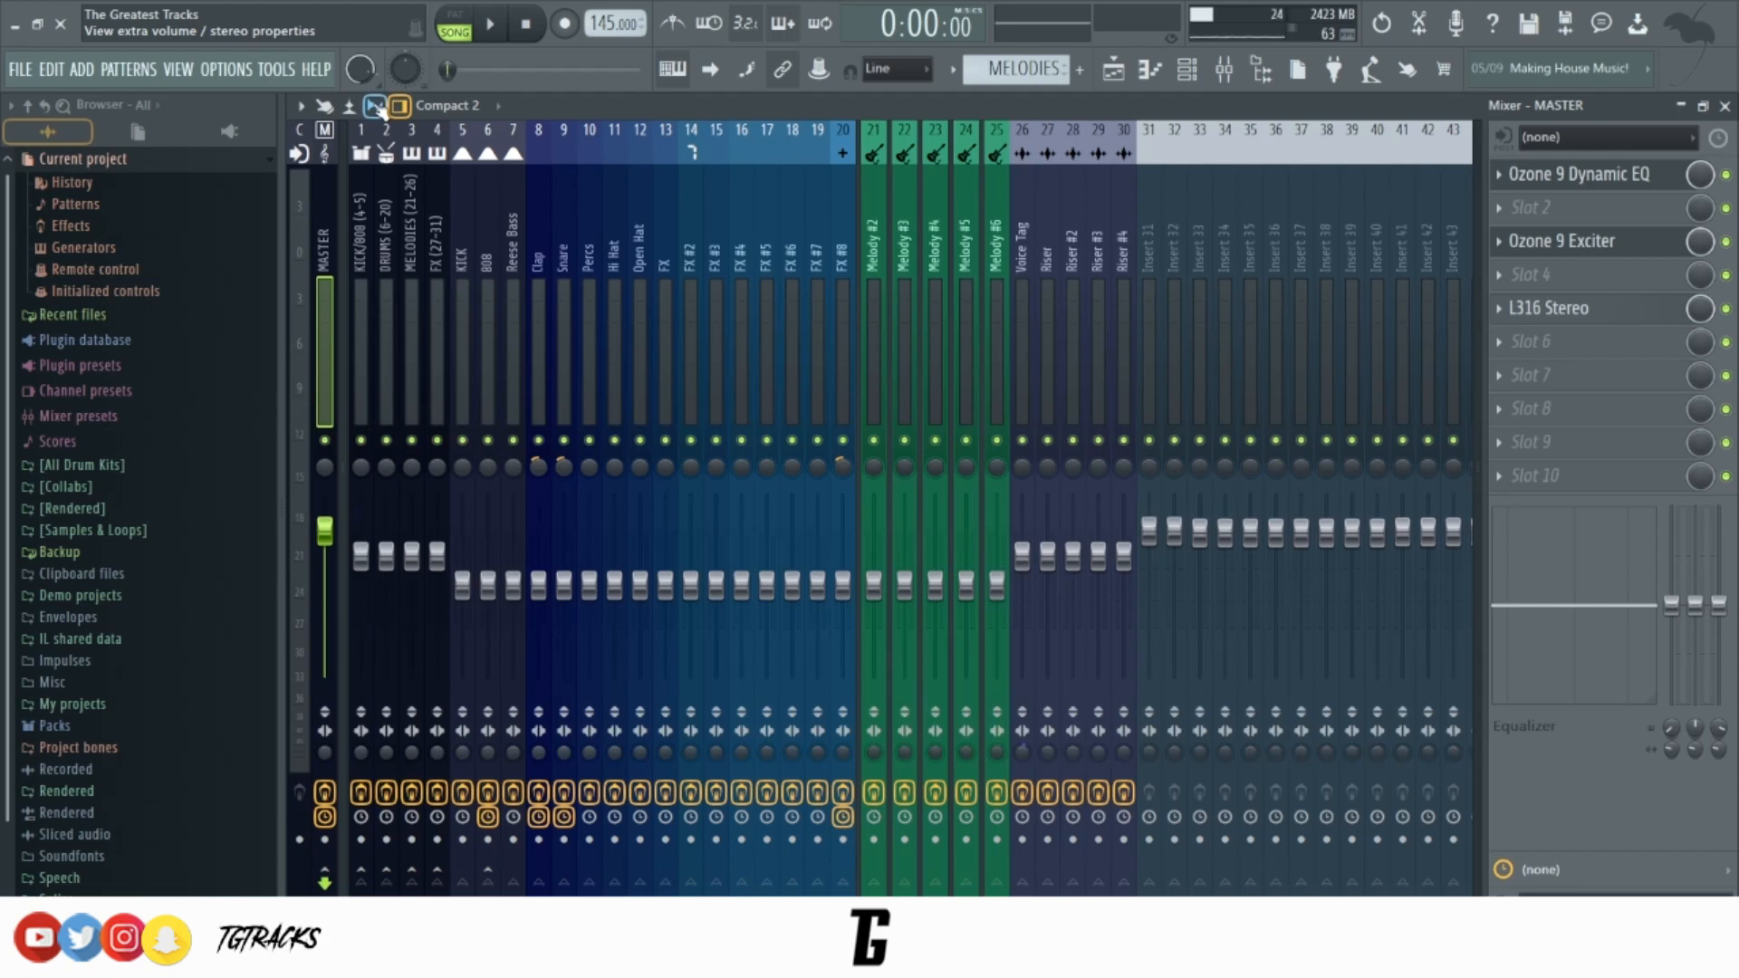
# Close the mixer and all open plugin windows, then reopen the channel rack and reposition it over the playlist.
pyautogui.click(1725, 106)
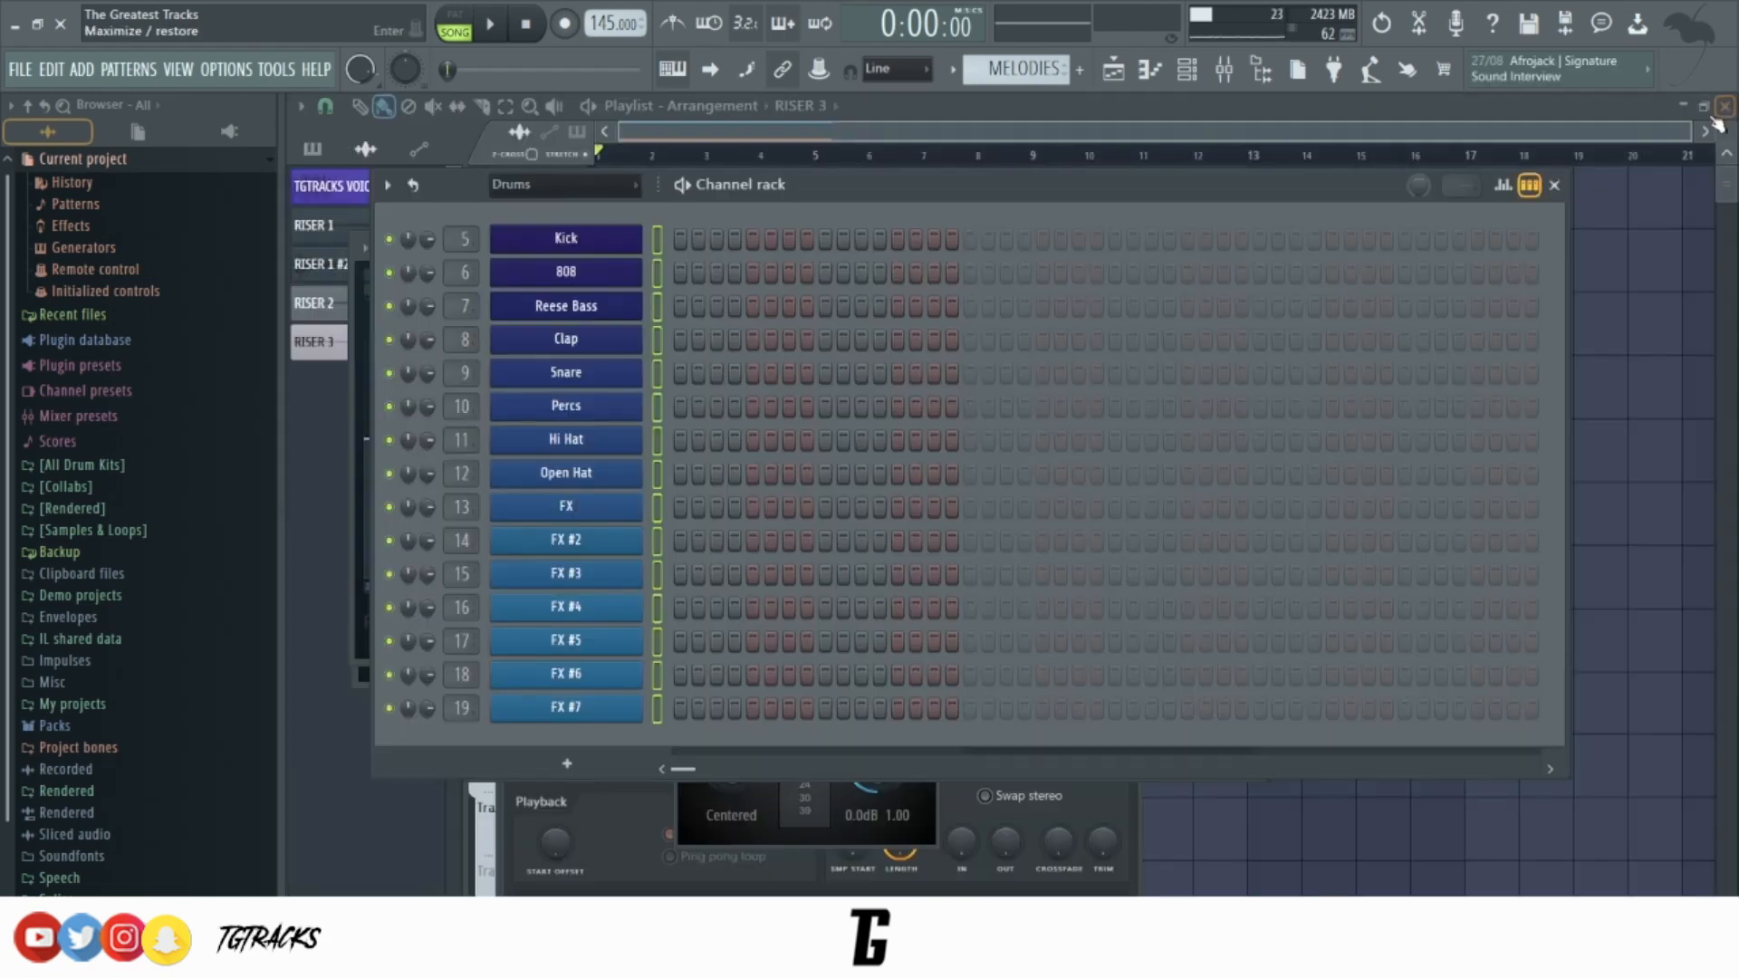
pyautogui.click(1554, 186)
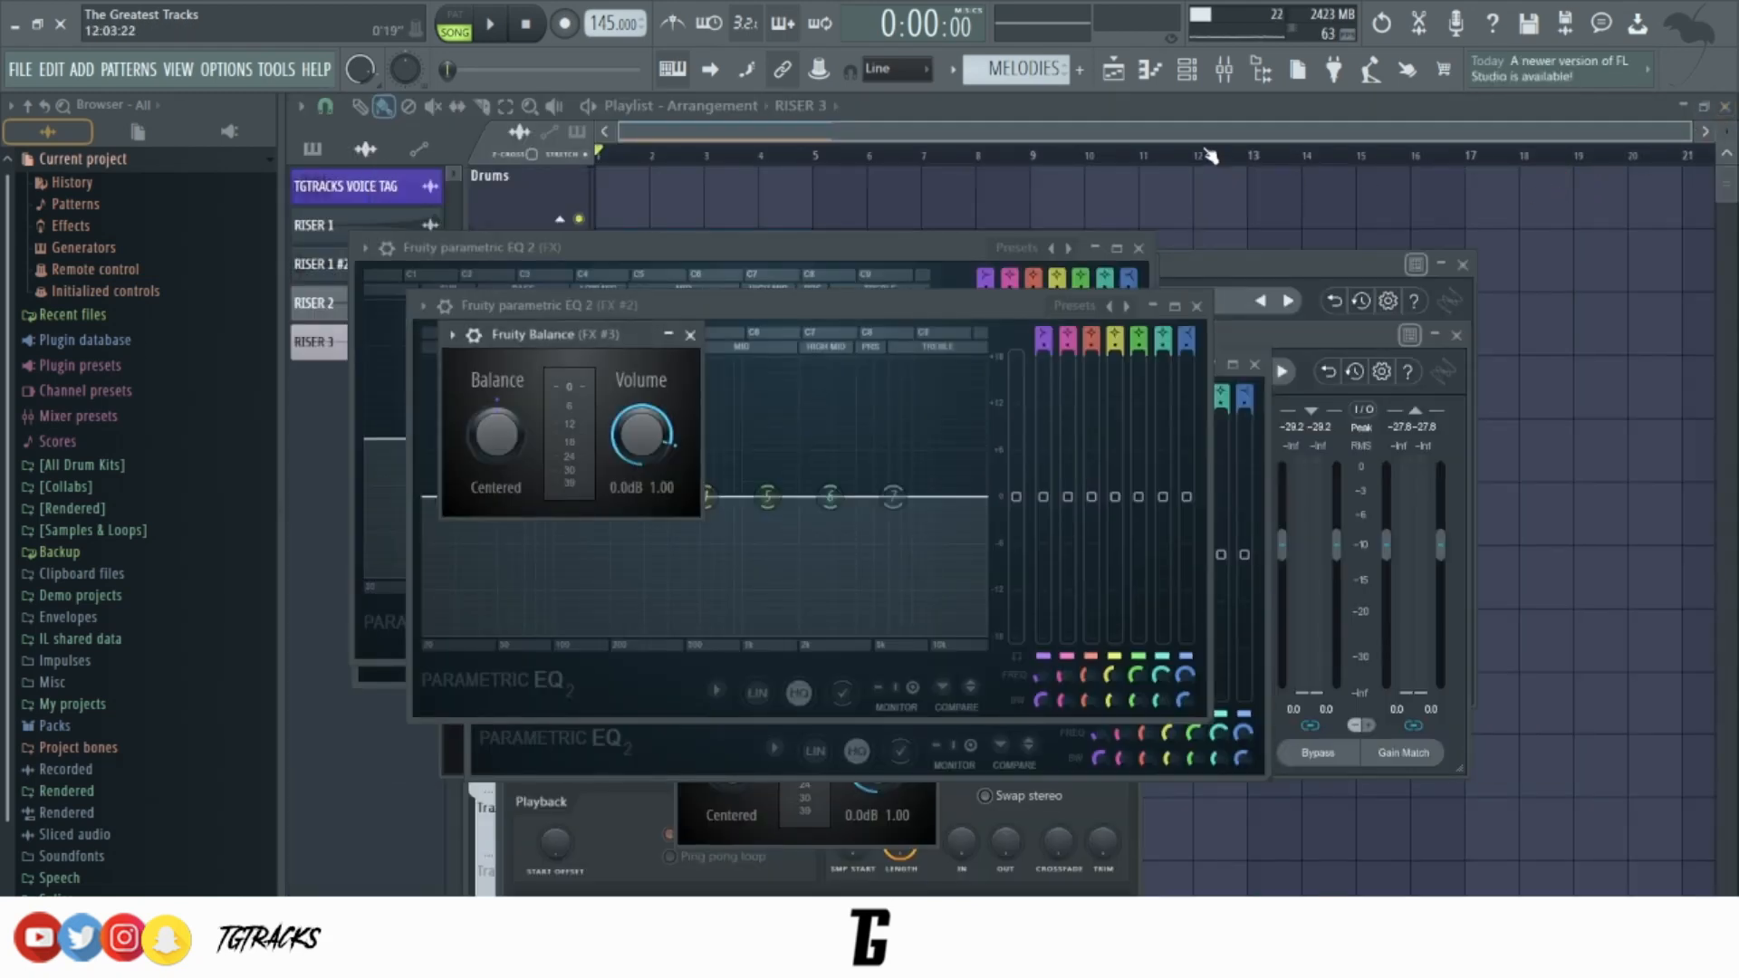
pyautogui.press('F12')
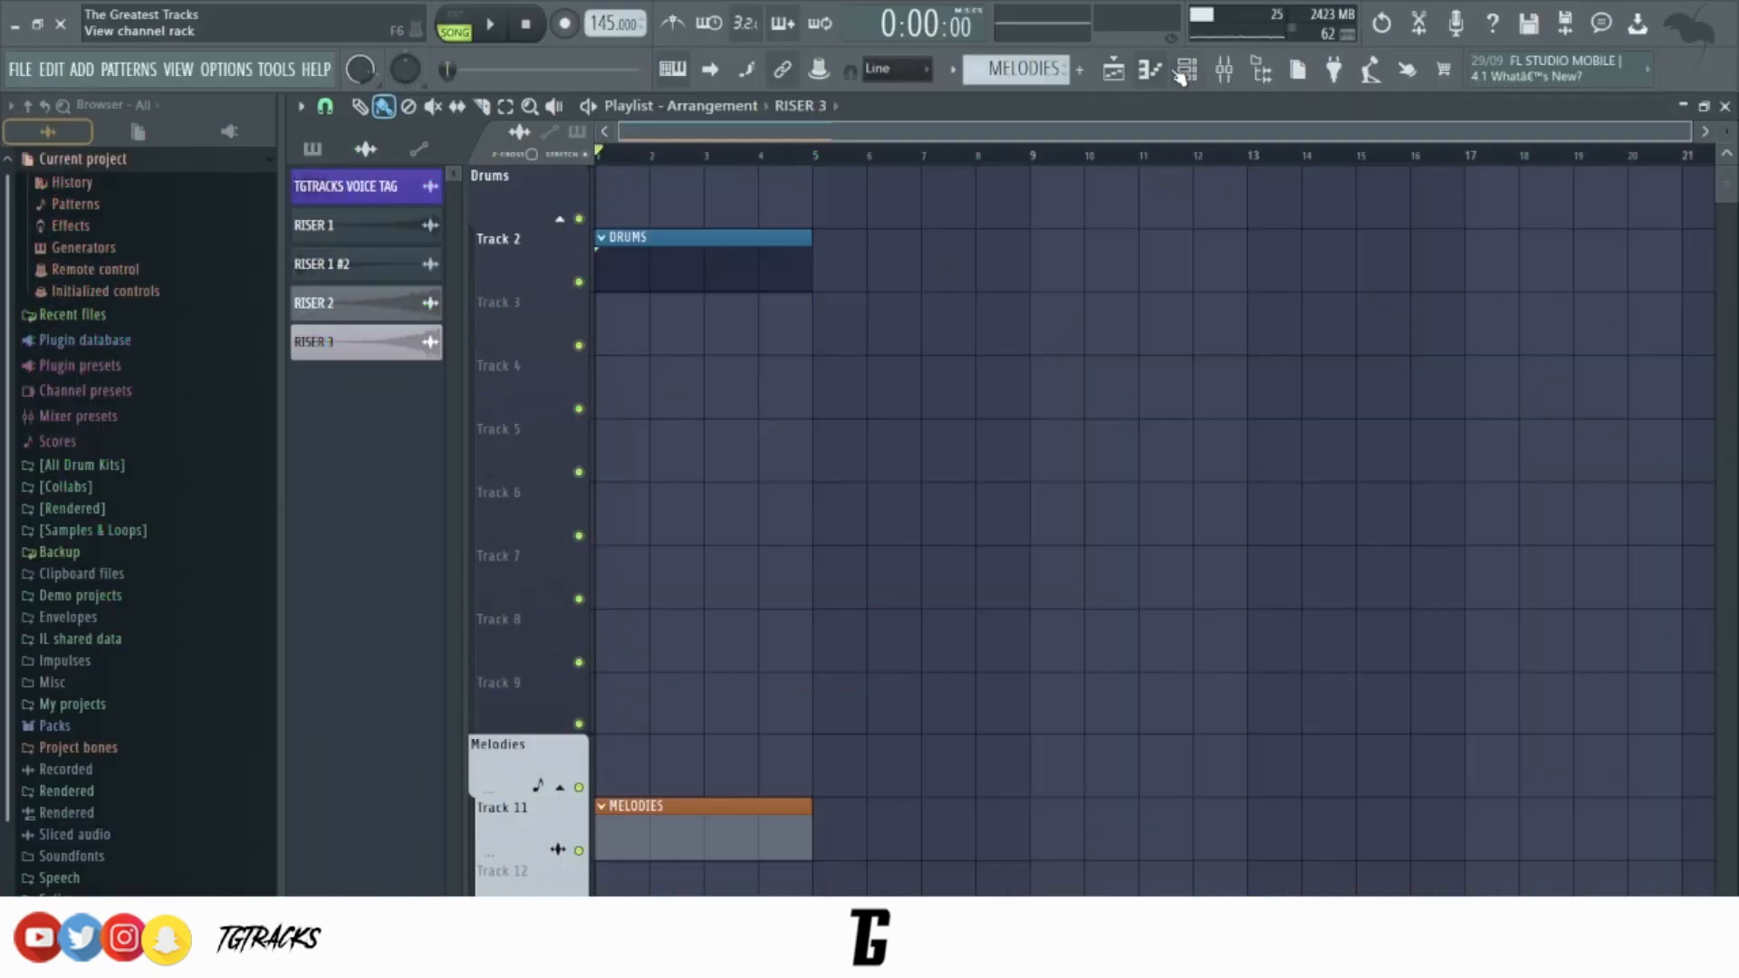
pyautogui.press('F6')
pyautogui.moveTo(874, 185); pyautogui.dragTo(1026, 192)
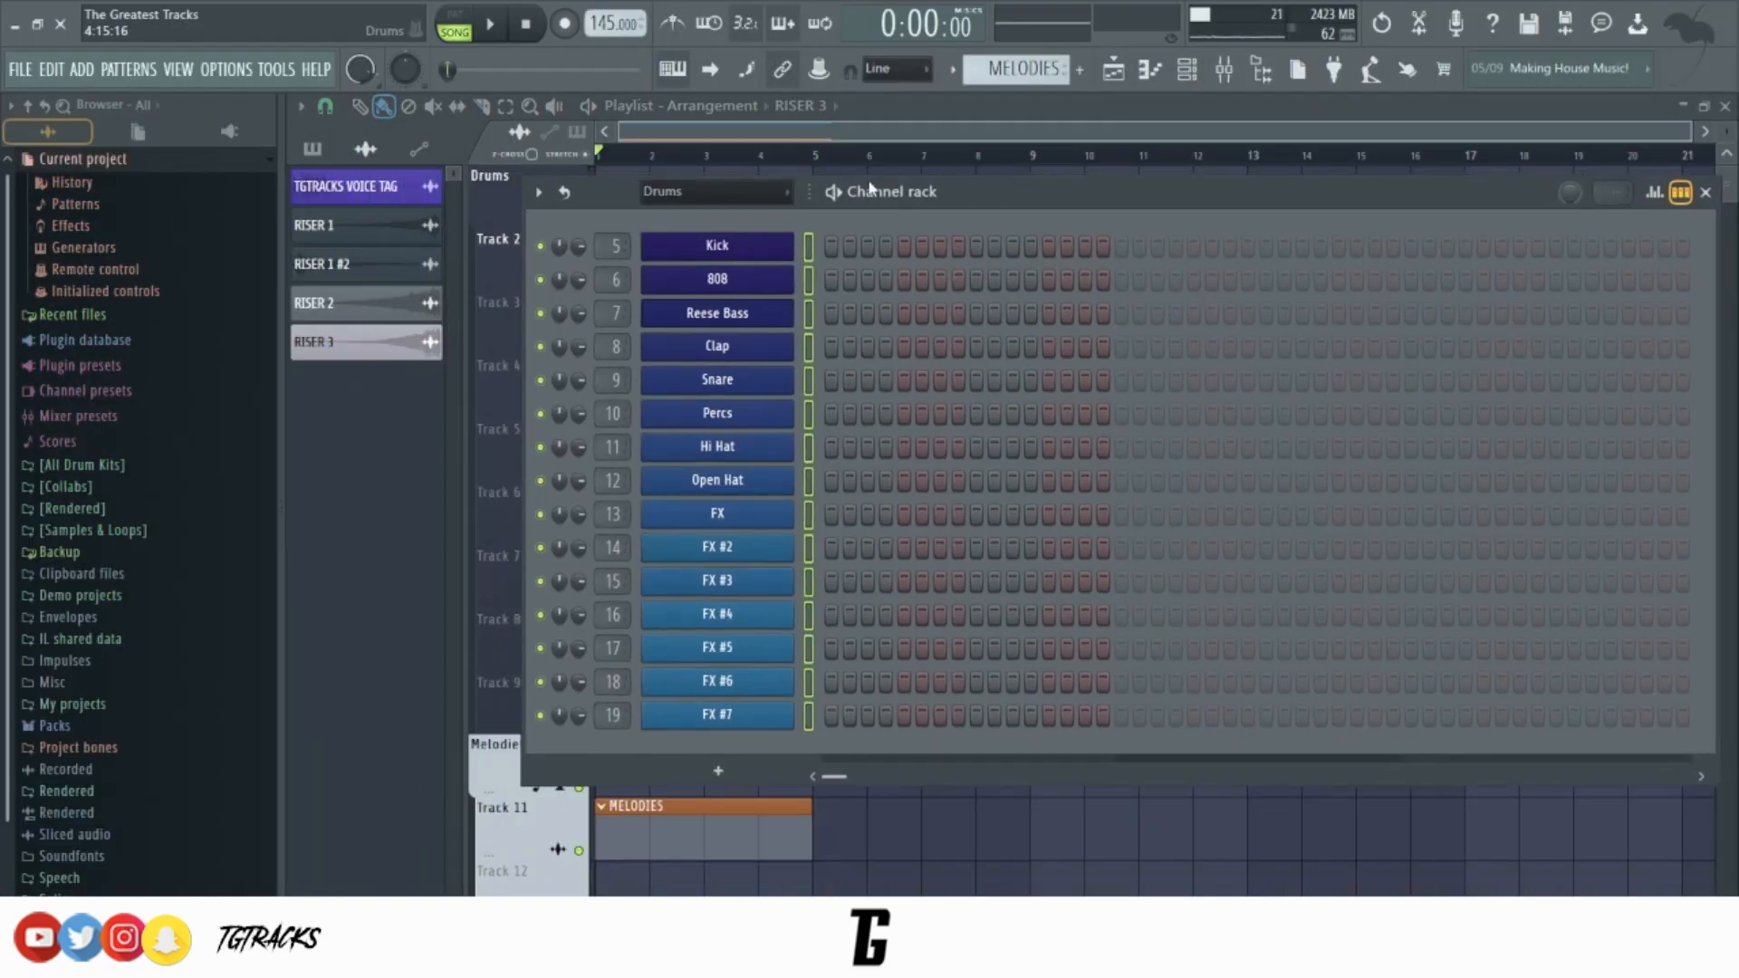
# Filter the channel rack to the Melodies group, then display all channels and look through the full list.
pyautogui.click(768, 194)
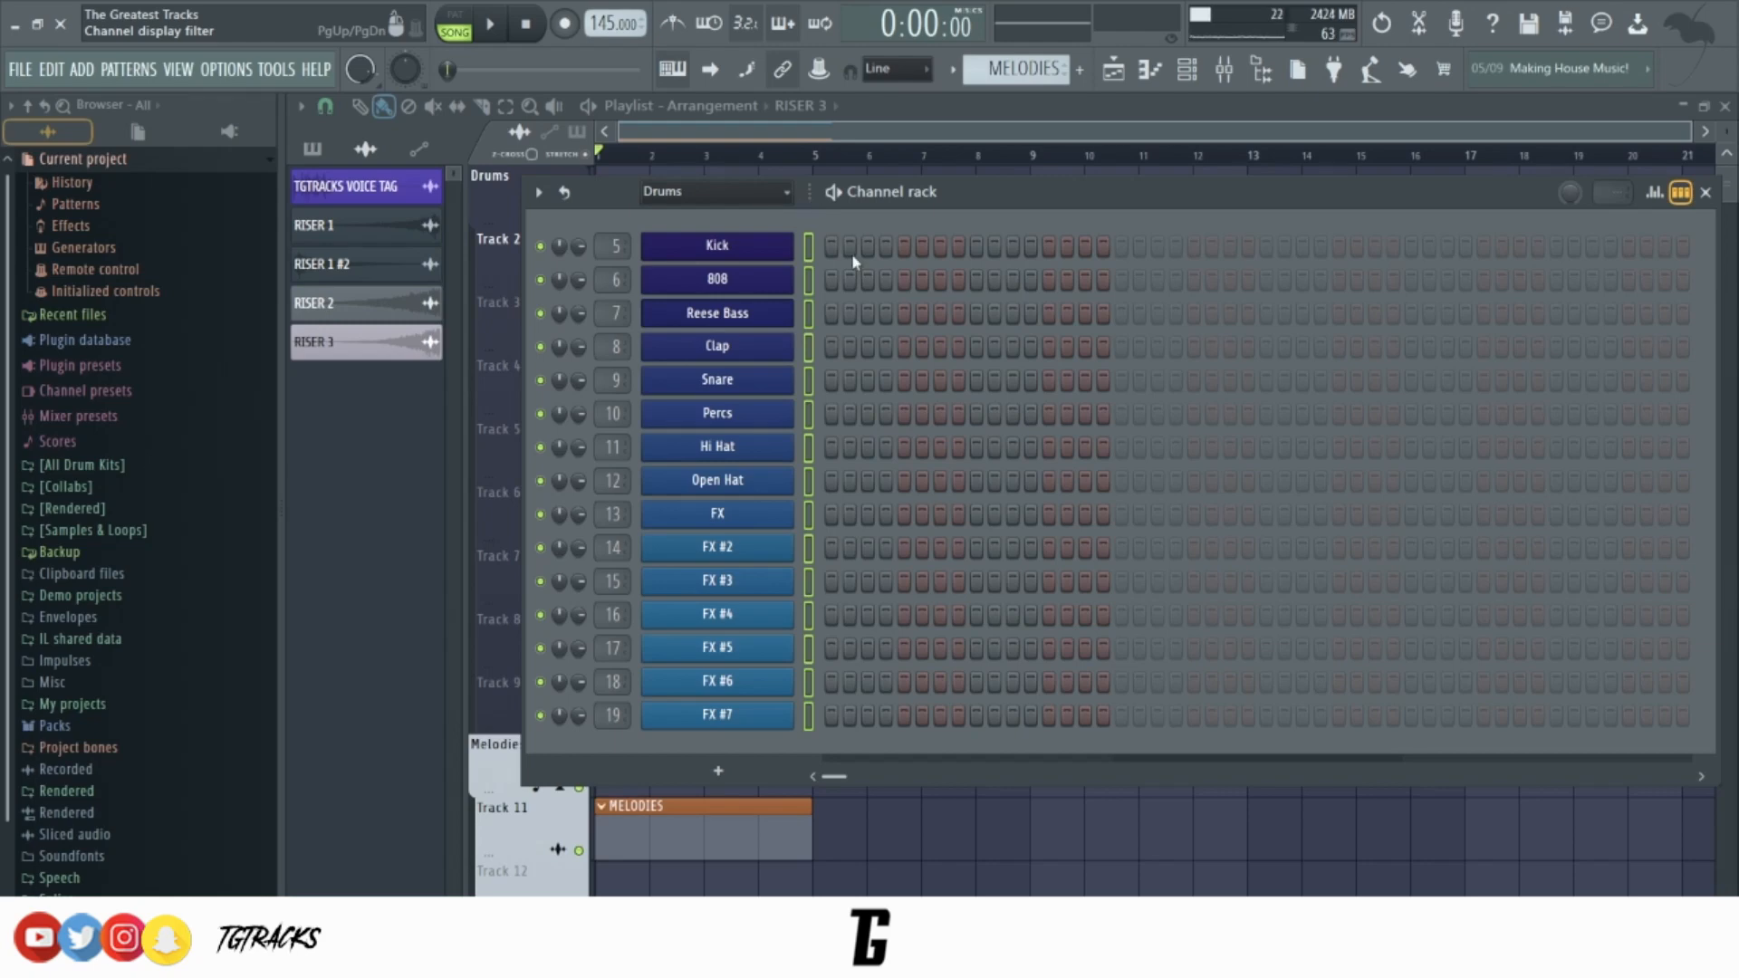
pyautogui.click(765, 284)
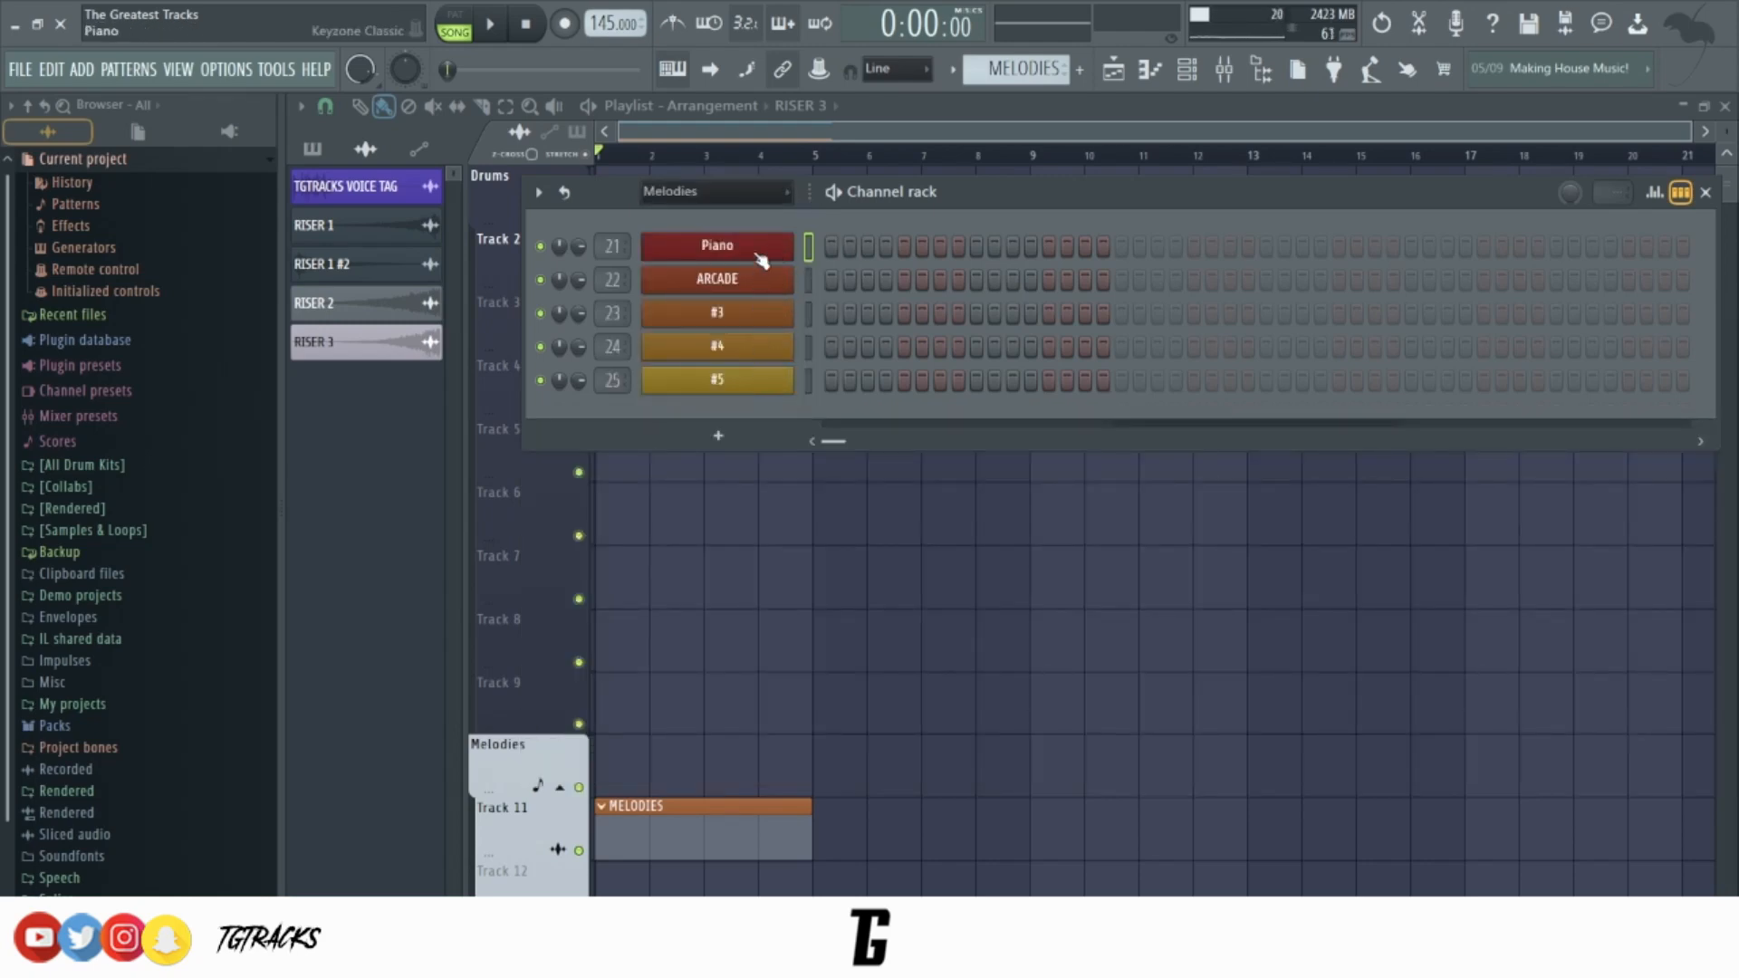
pyautogui.click(750, 197)
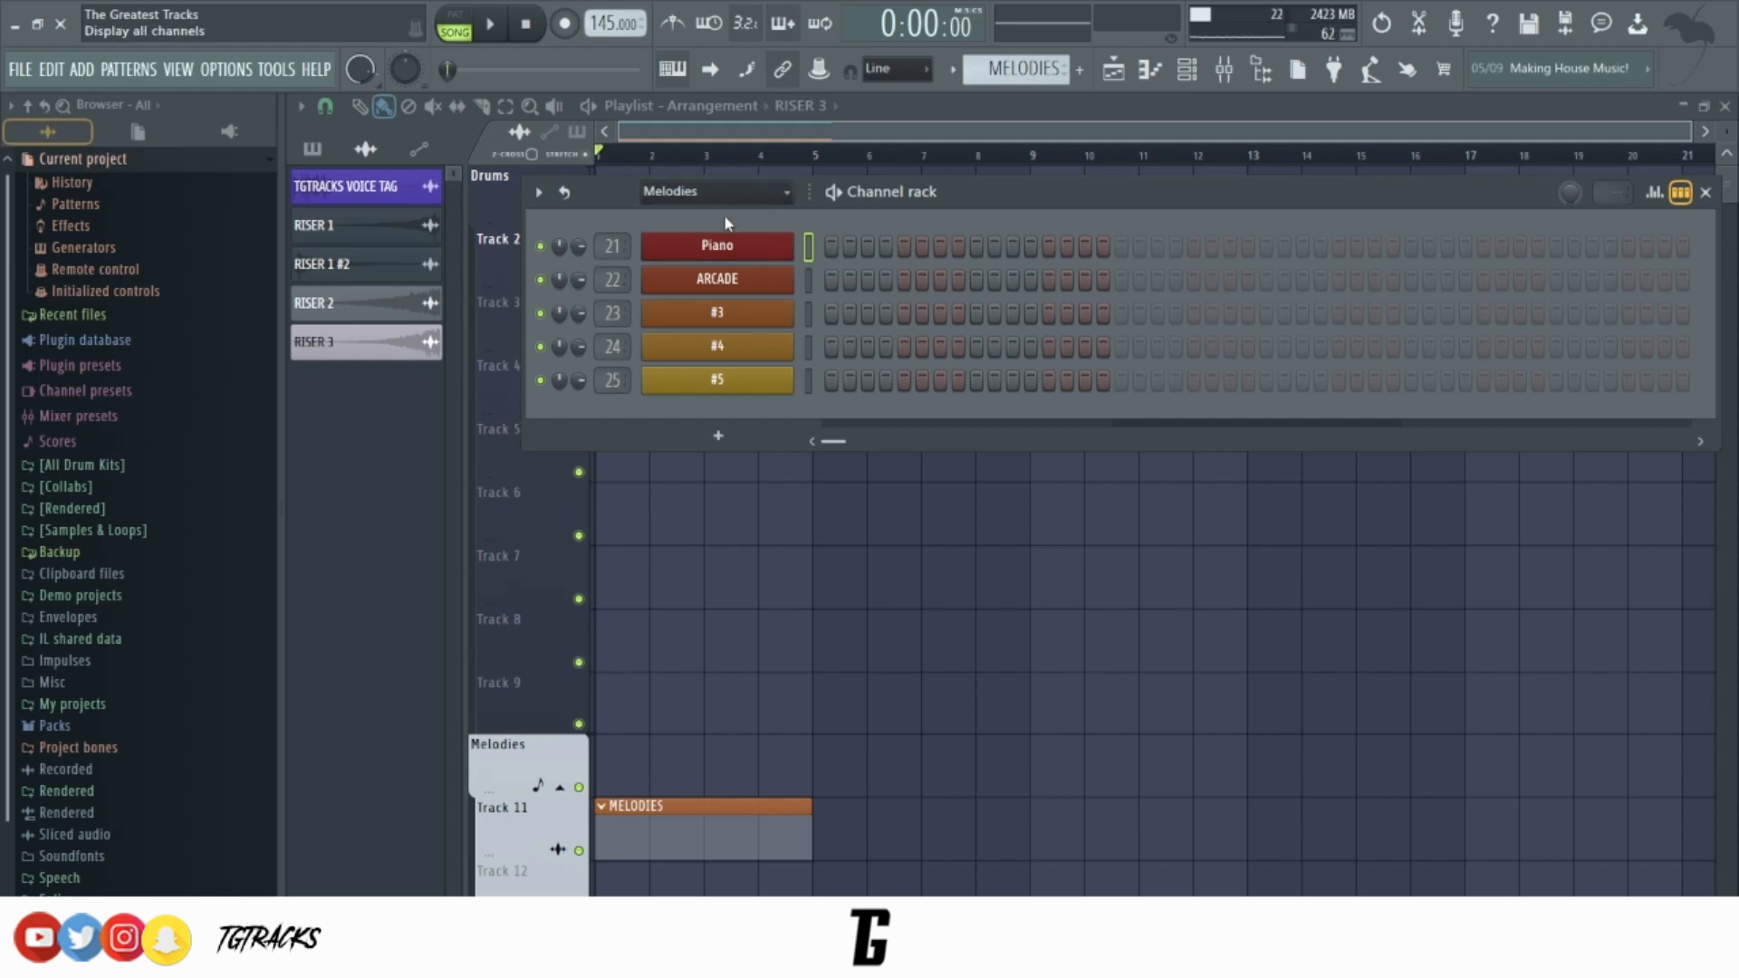
pyautogui.click(720, 228)
pyautogui.scroll(-3, 745, 293)
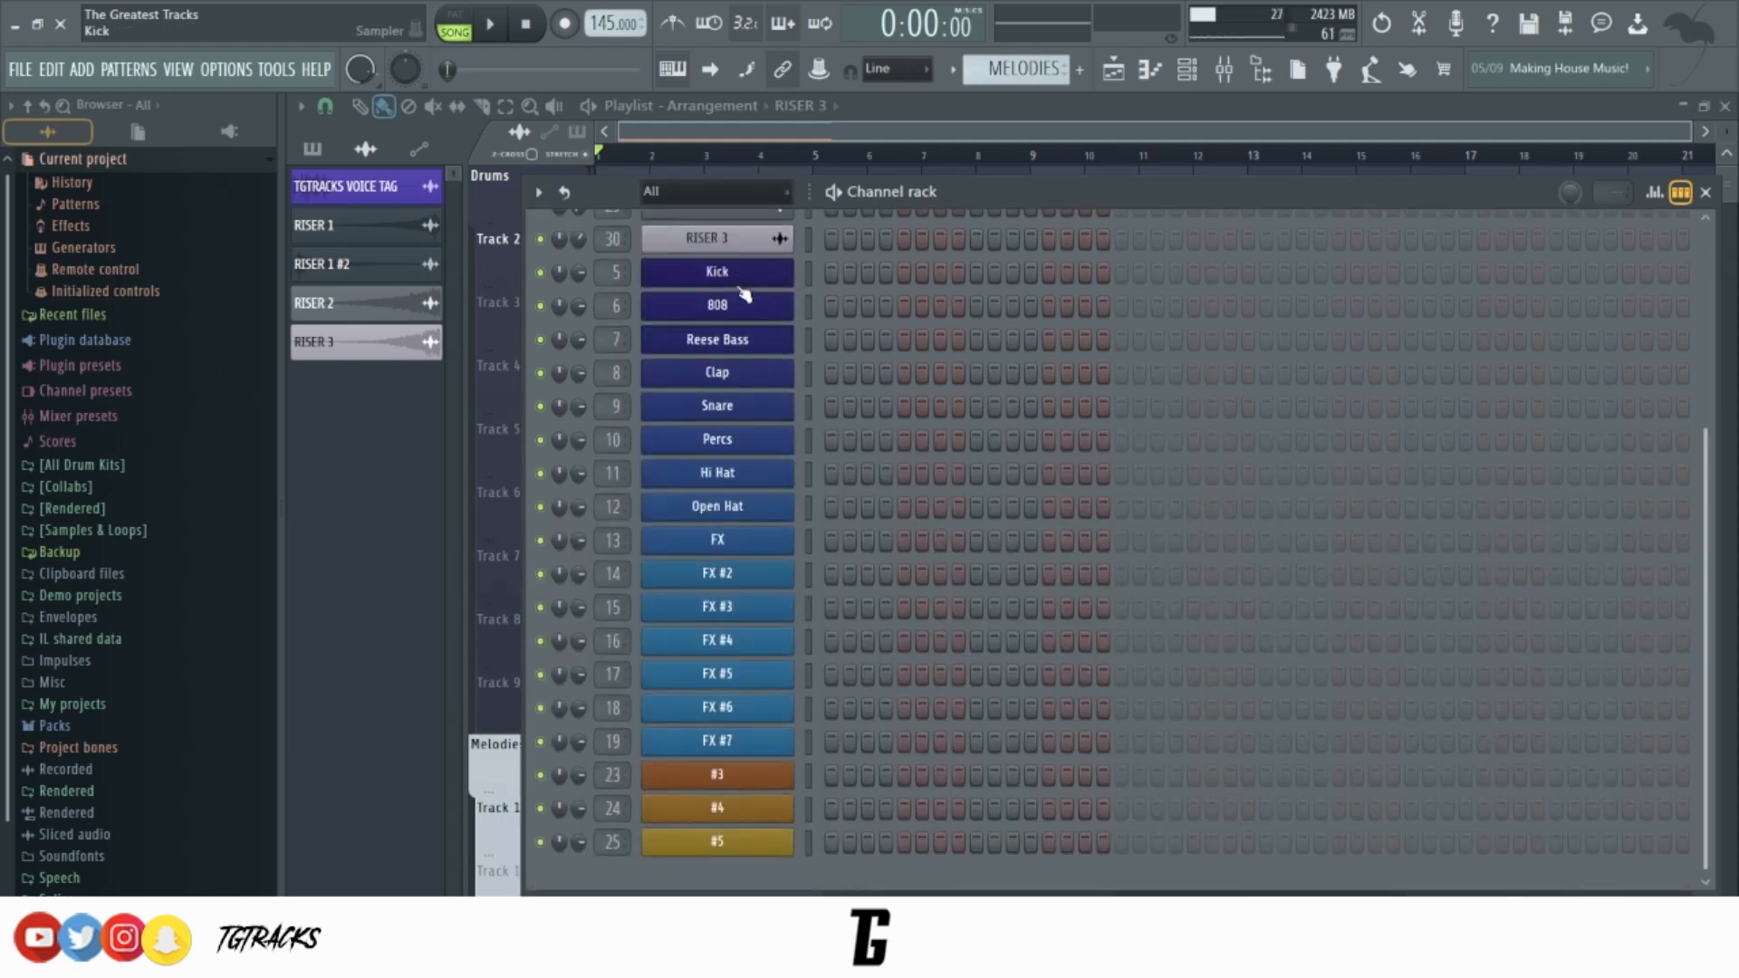
pyautogui.scroll(3, 745, 293)
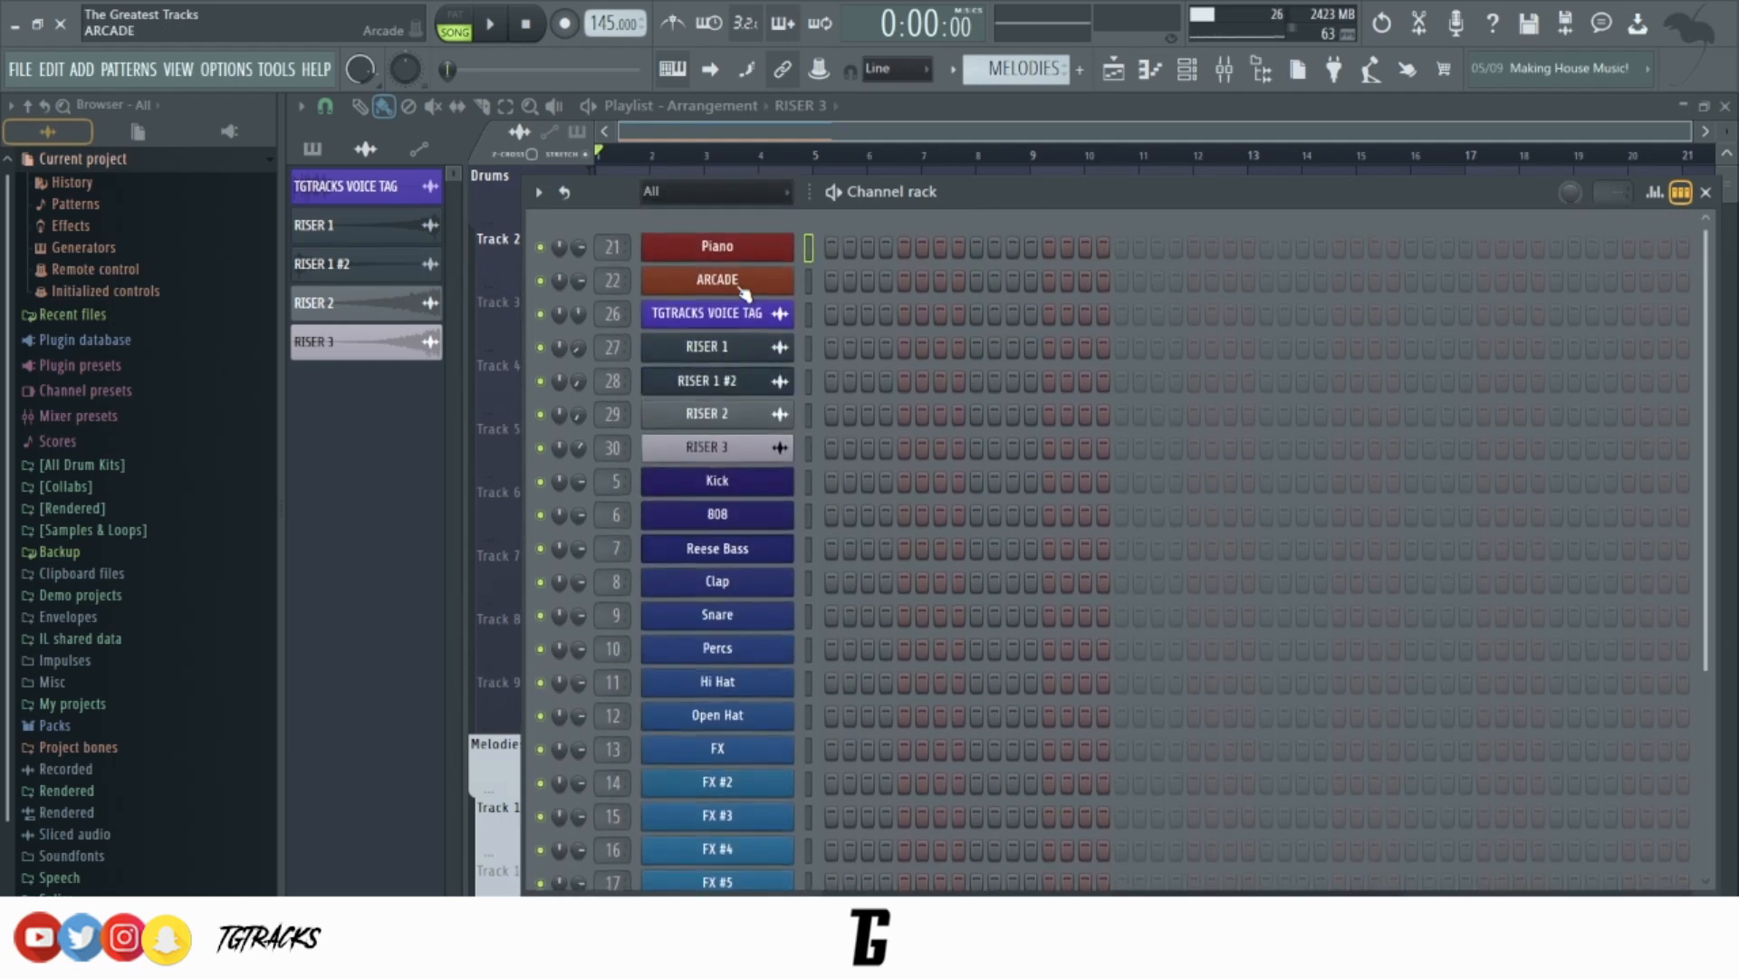
# Filter the channel rack to the Audio group, then to the Drums group.
pyautogui.click(738, 193)
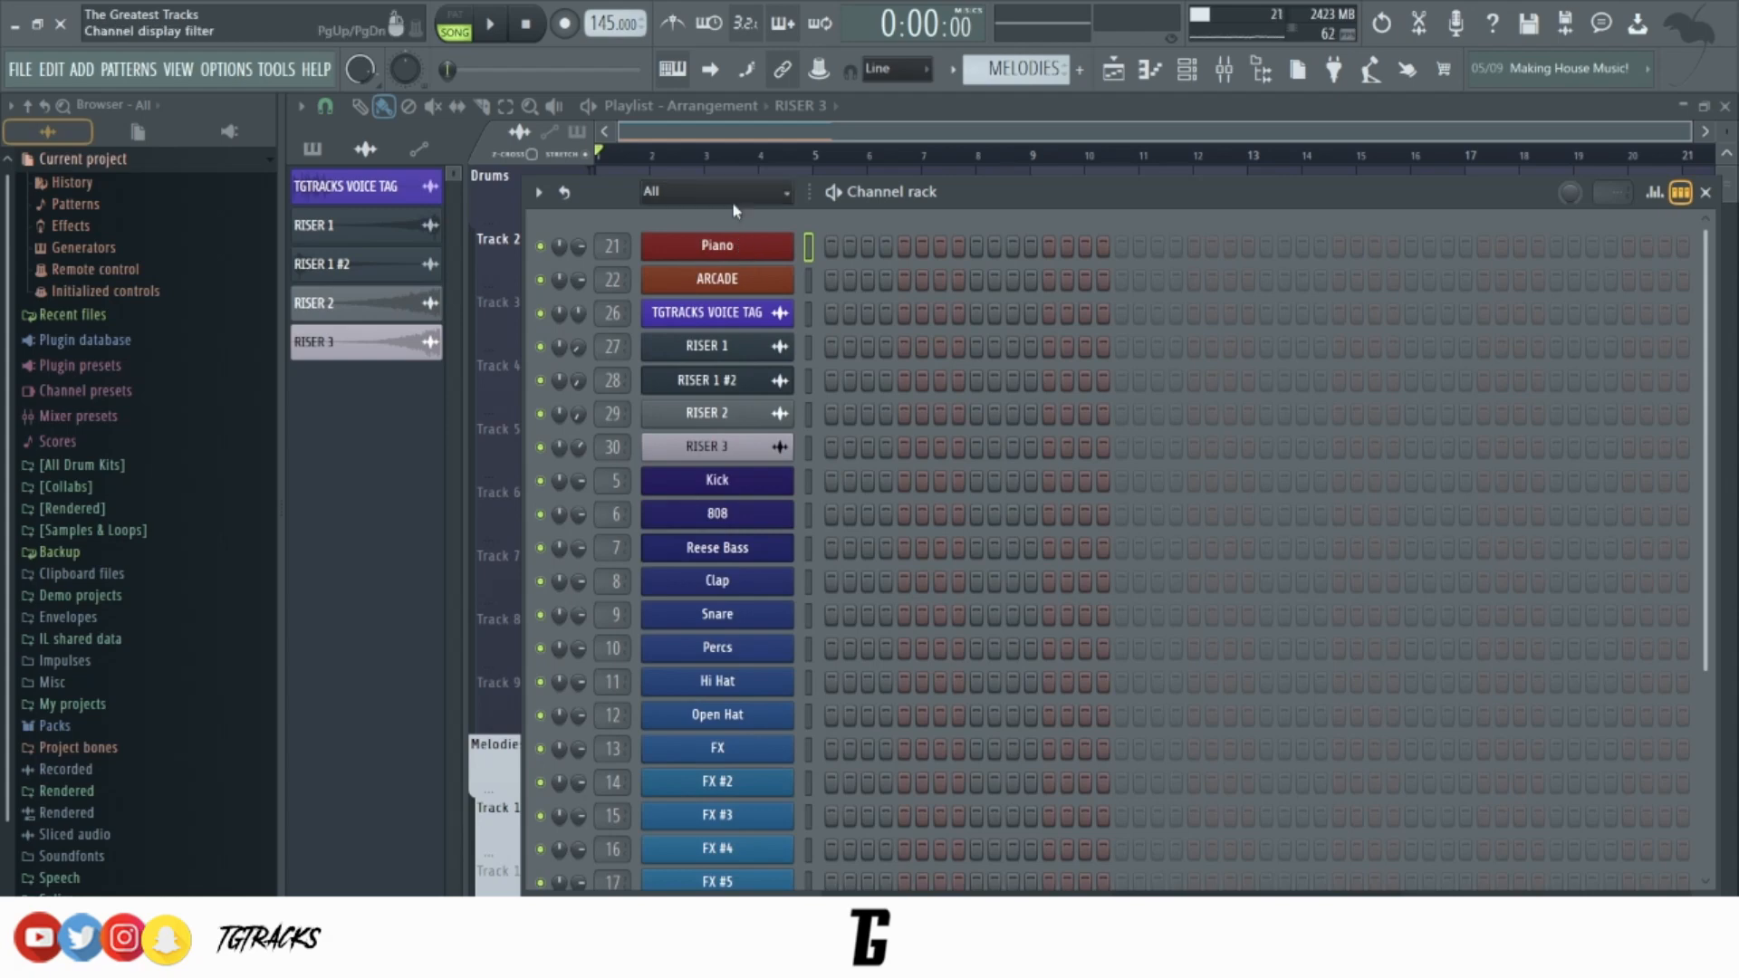
pyautogui.click(696, 246)
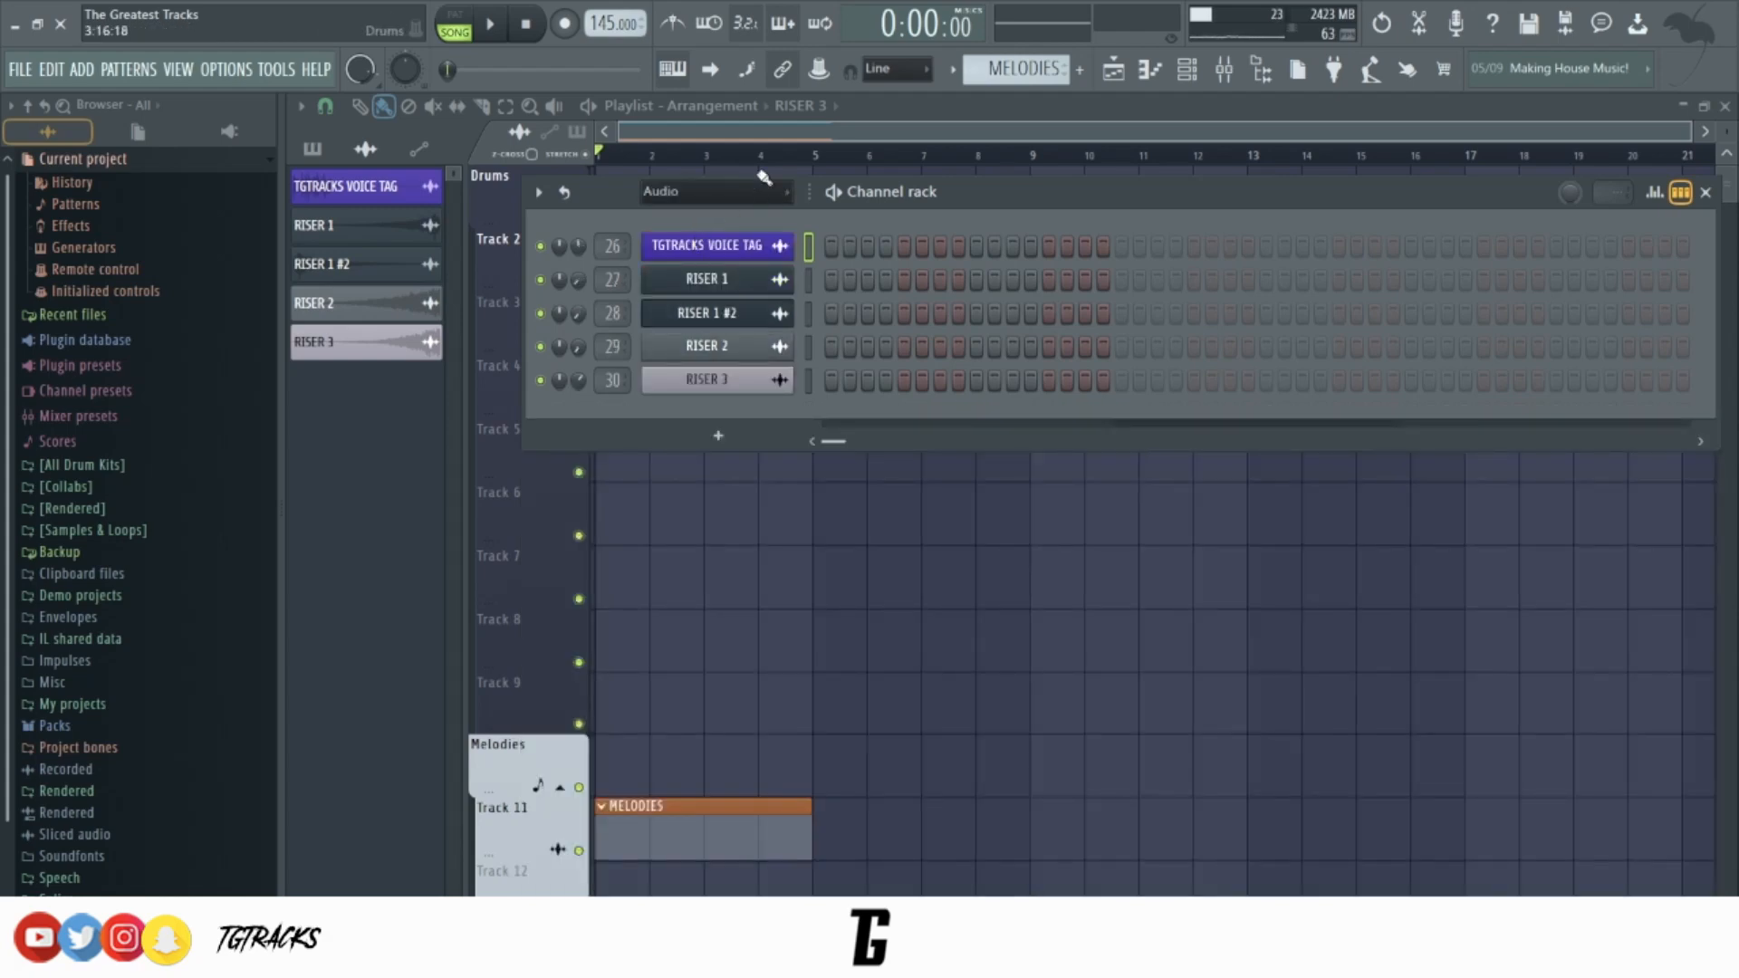
pyautogui.click(752, 194)
pyautogui.click(703, 269)
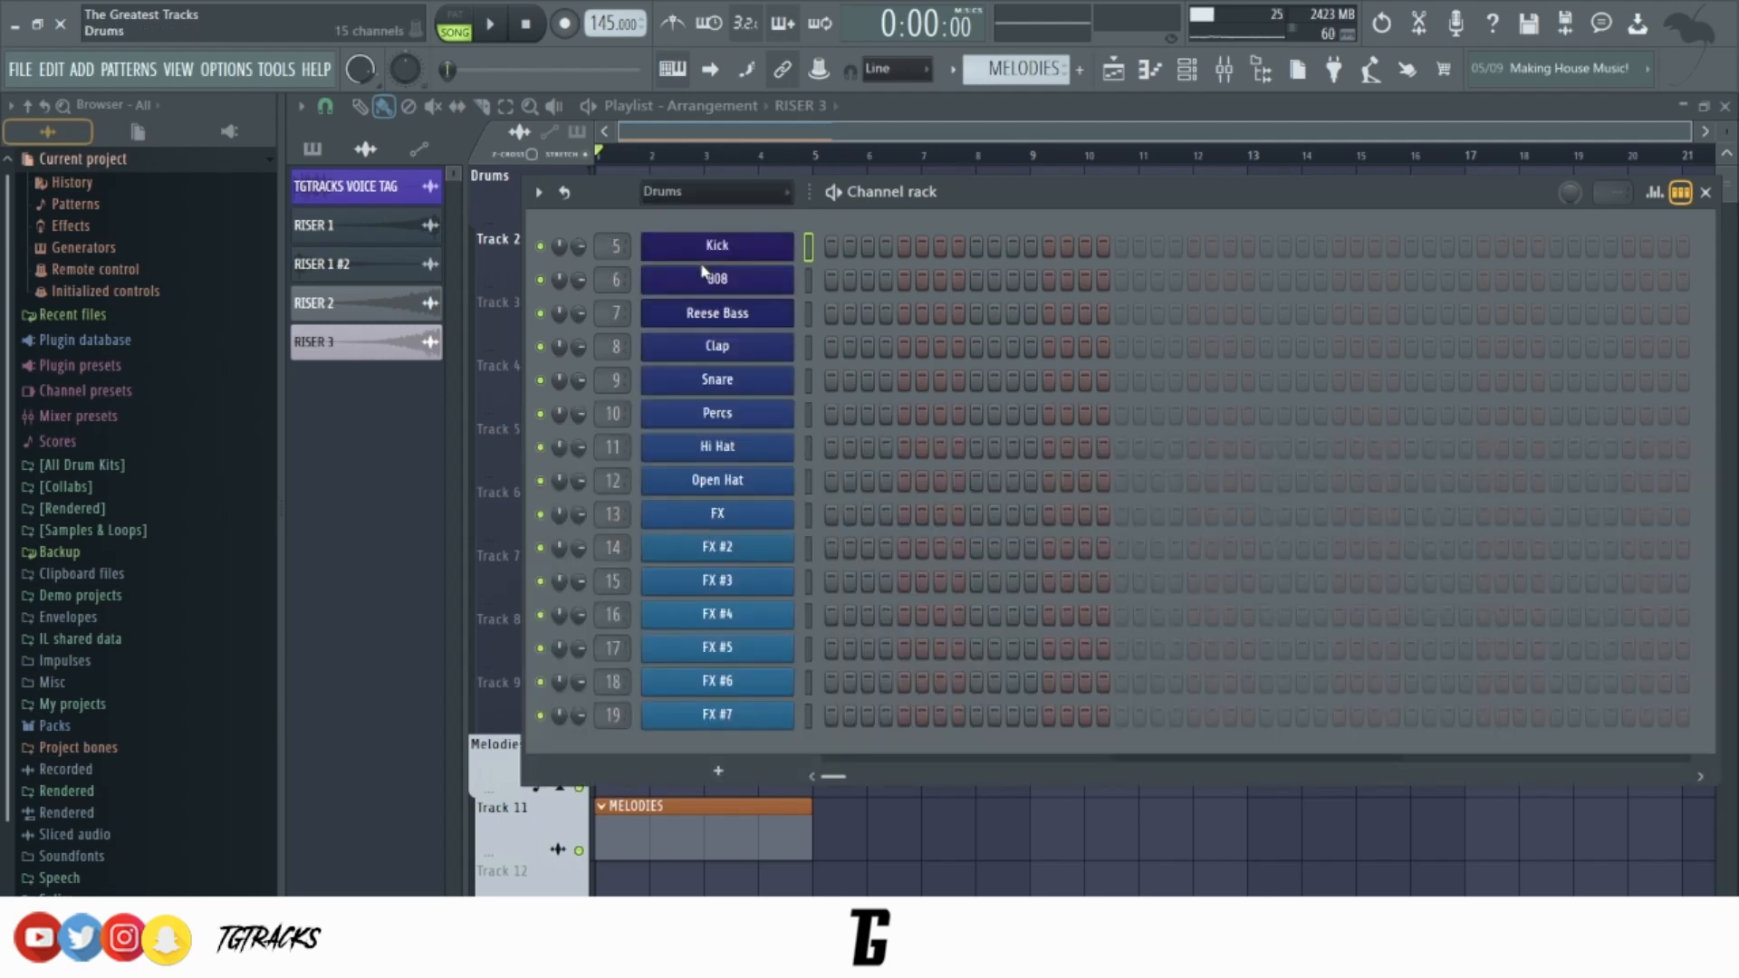
# In the new project's channel rack, clone the Sampler channel four times and select the first Sampler.
pyautogui.press('F6')
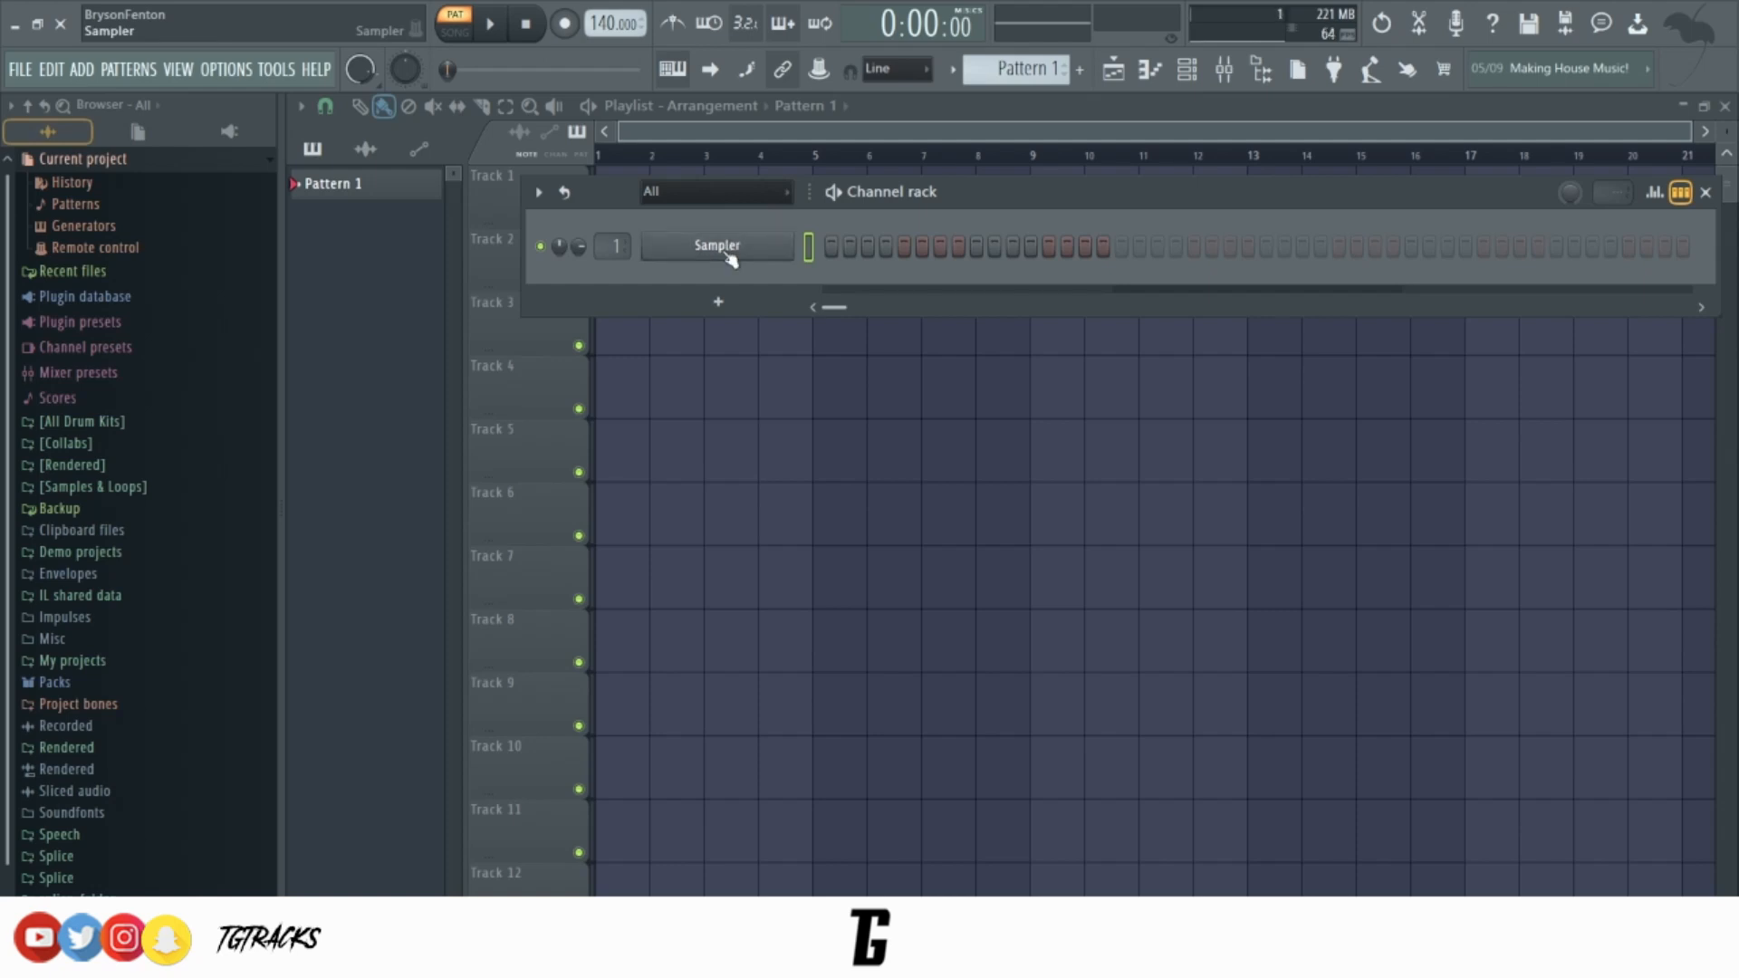
pyautogui.hotkey('alt', 'c')
pyautogui.hotkey('alt', 'c')
pyautogui.hotkey('alt', 'c')
pyautogui.hotkey('alt', 'c')
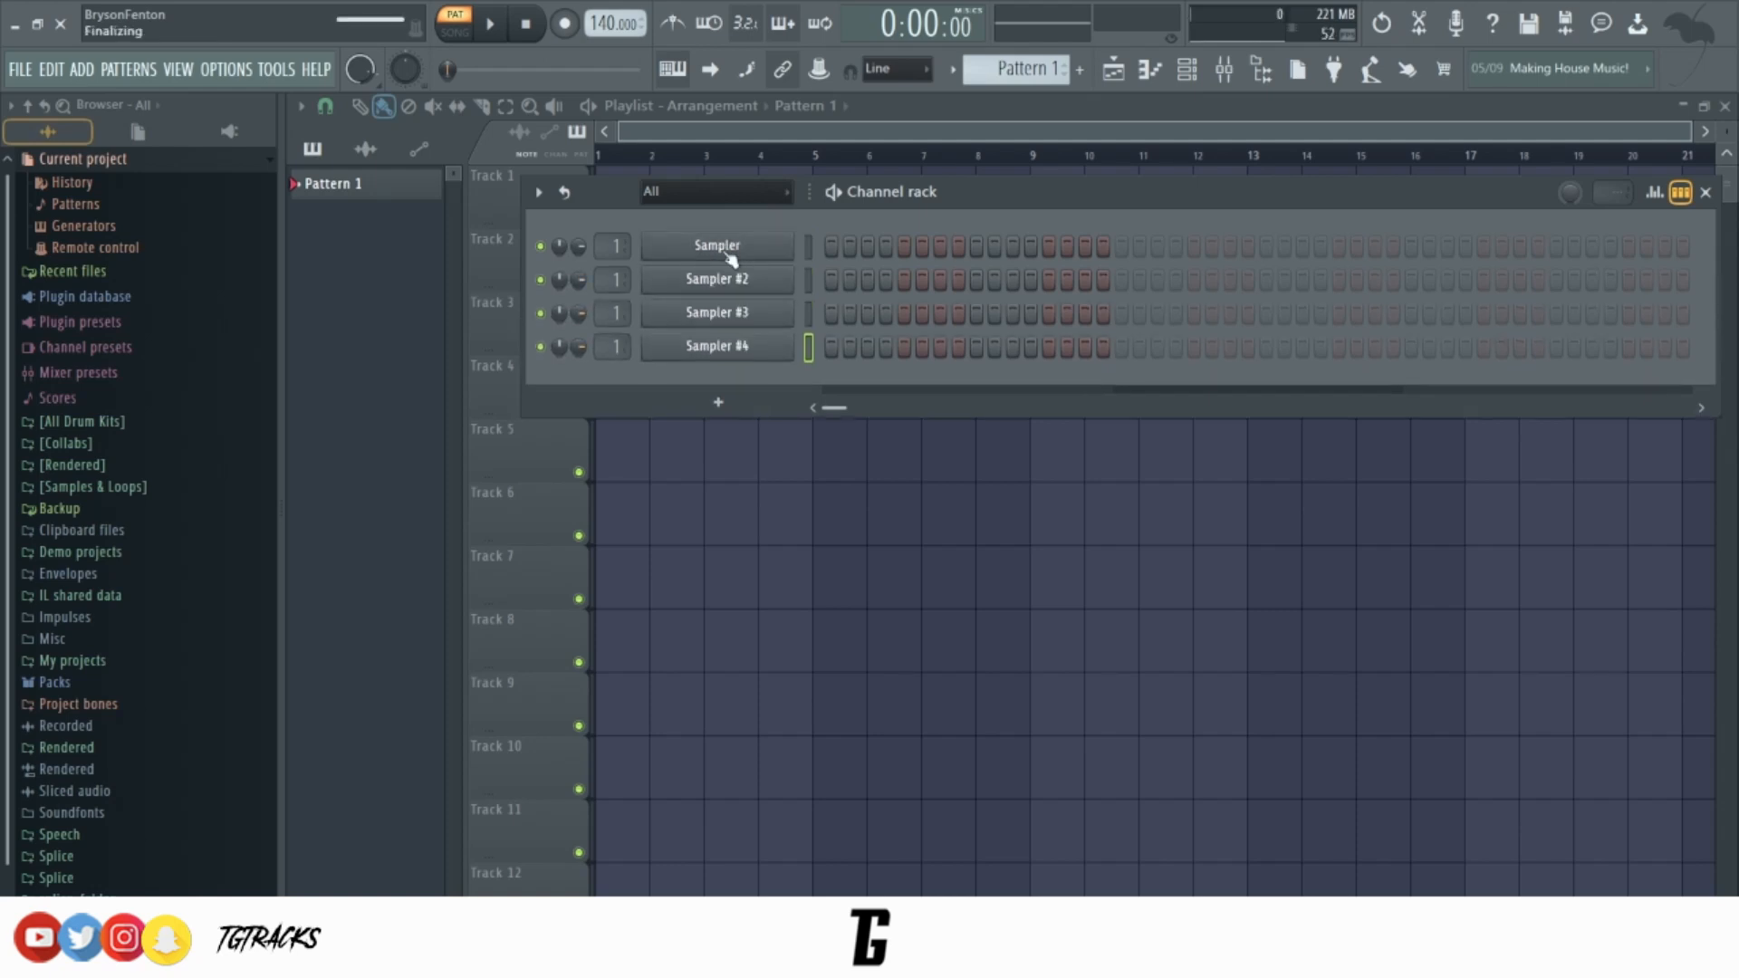
pyautogui.click(730, 259)
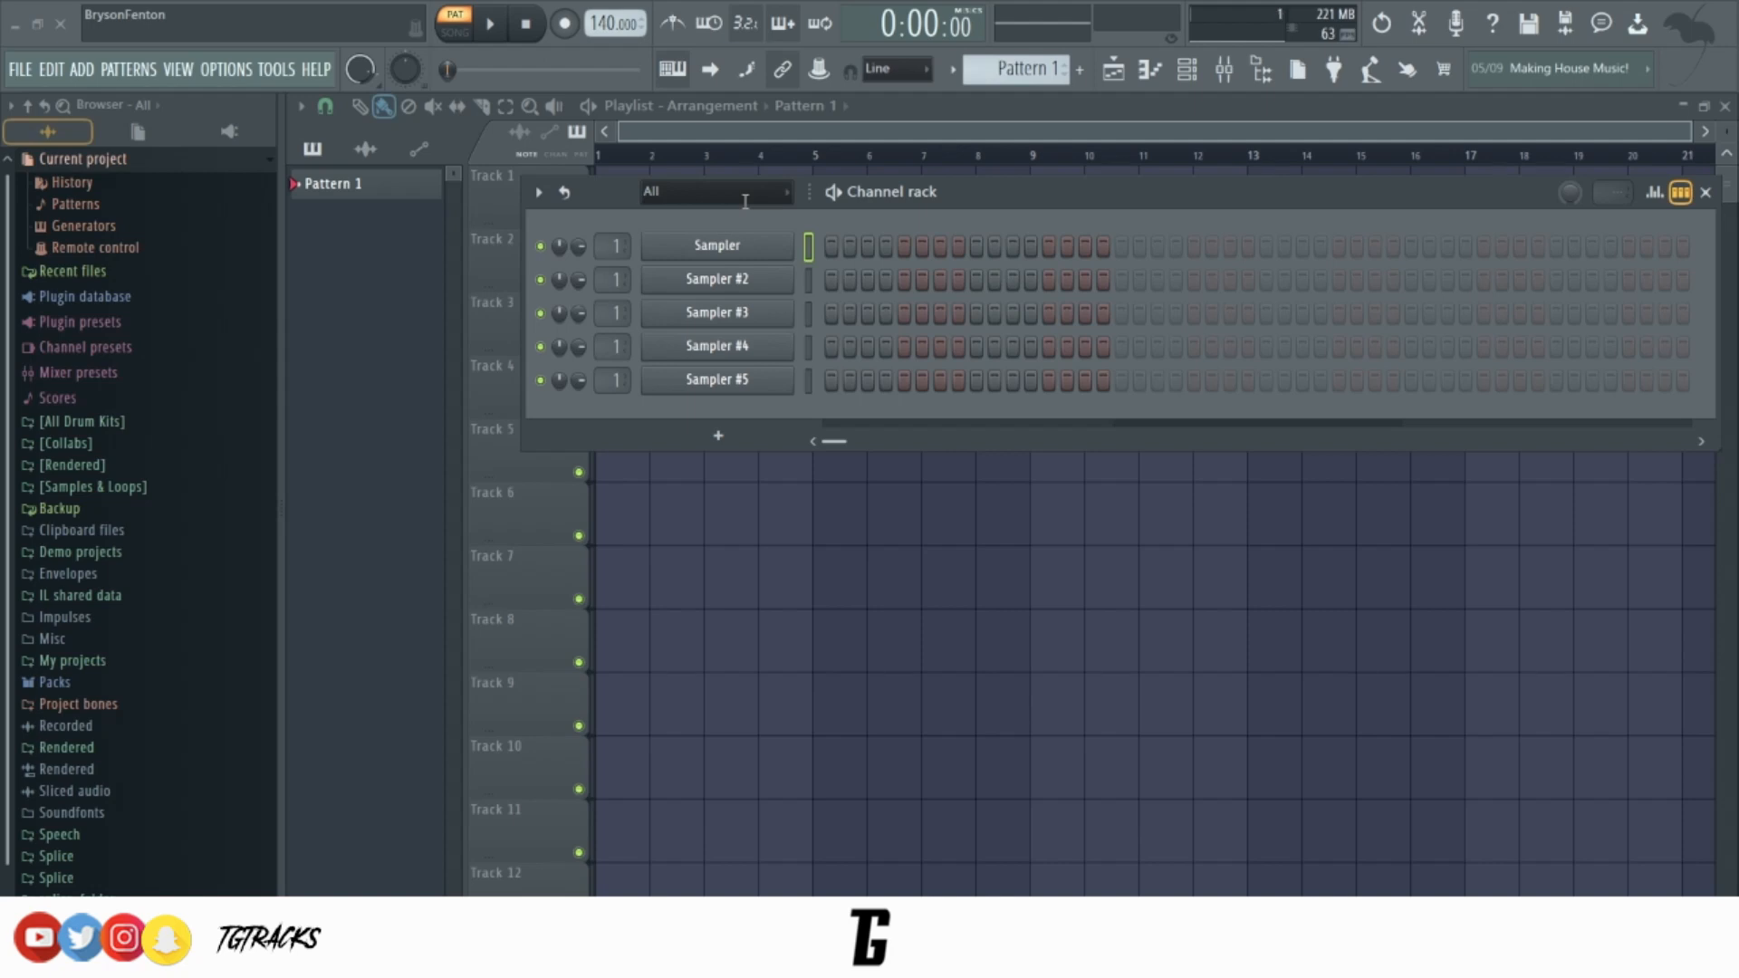
# Check the Melodies channel group, then return the channel rack to the Unsorted channels.
pyautogui.scroll(-1, 747, 204)
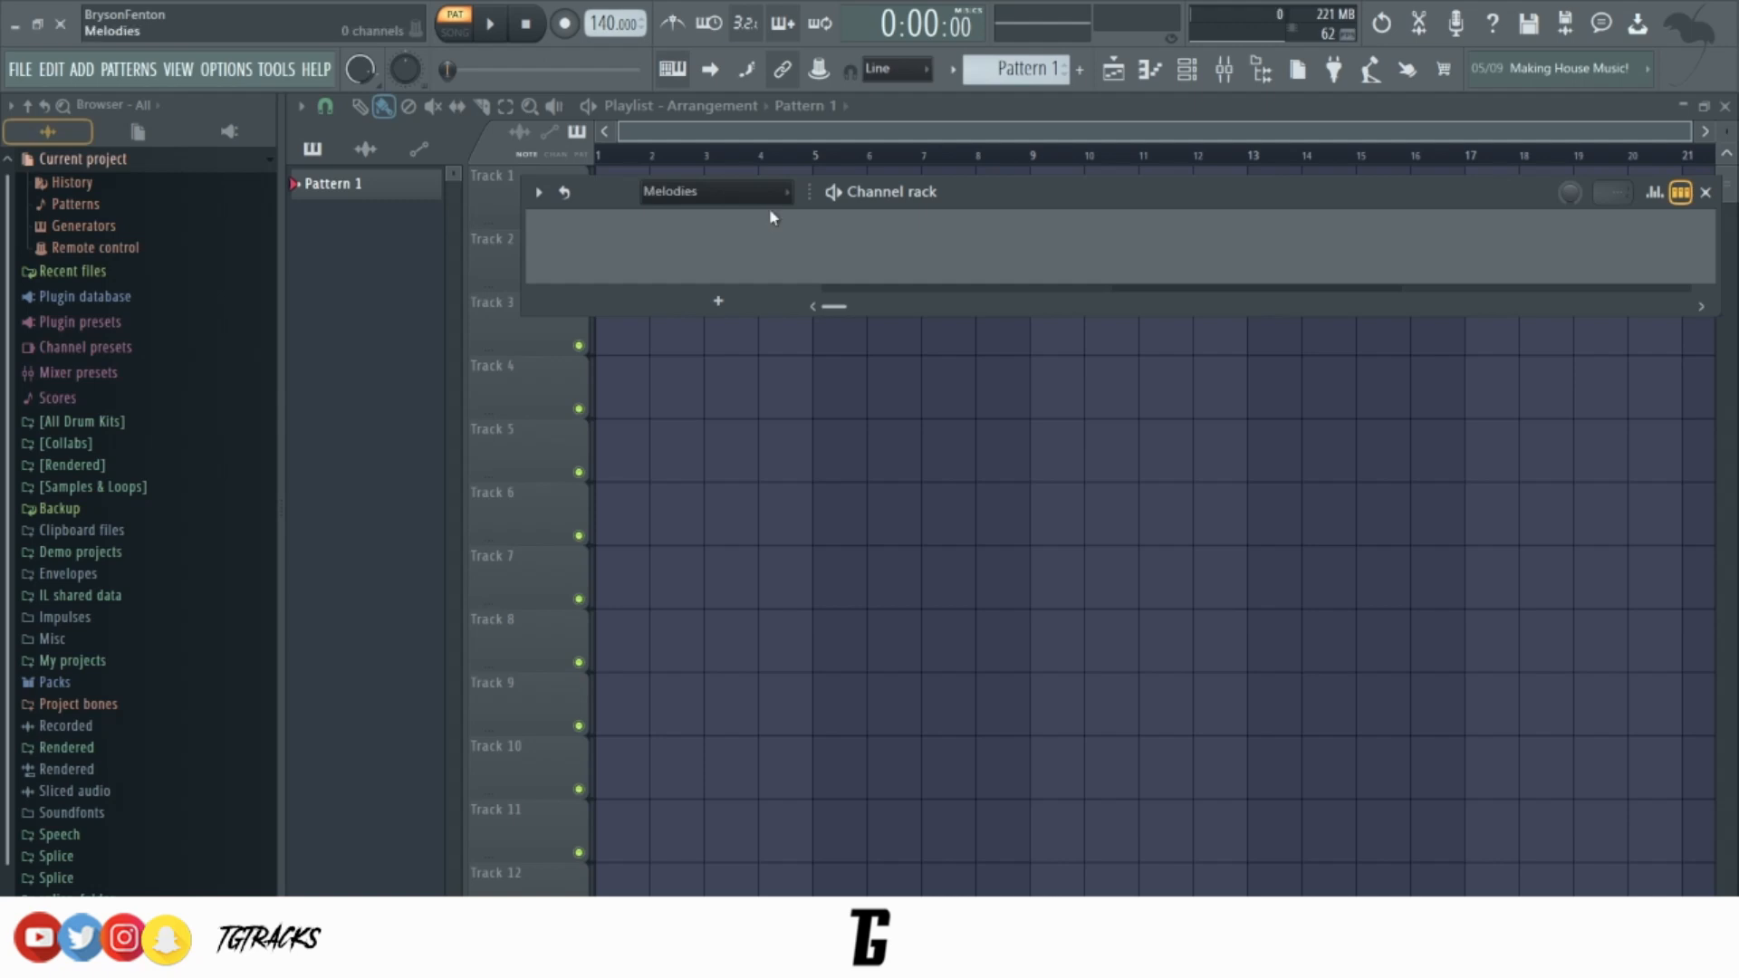
pyautogui.scroll(-1, 756, 200)
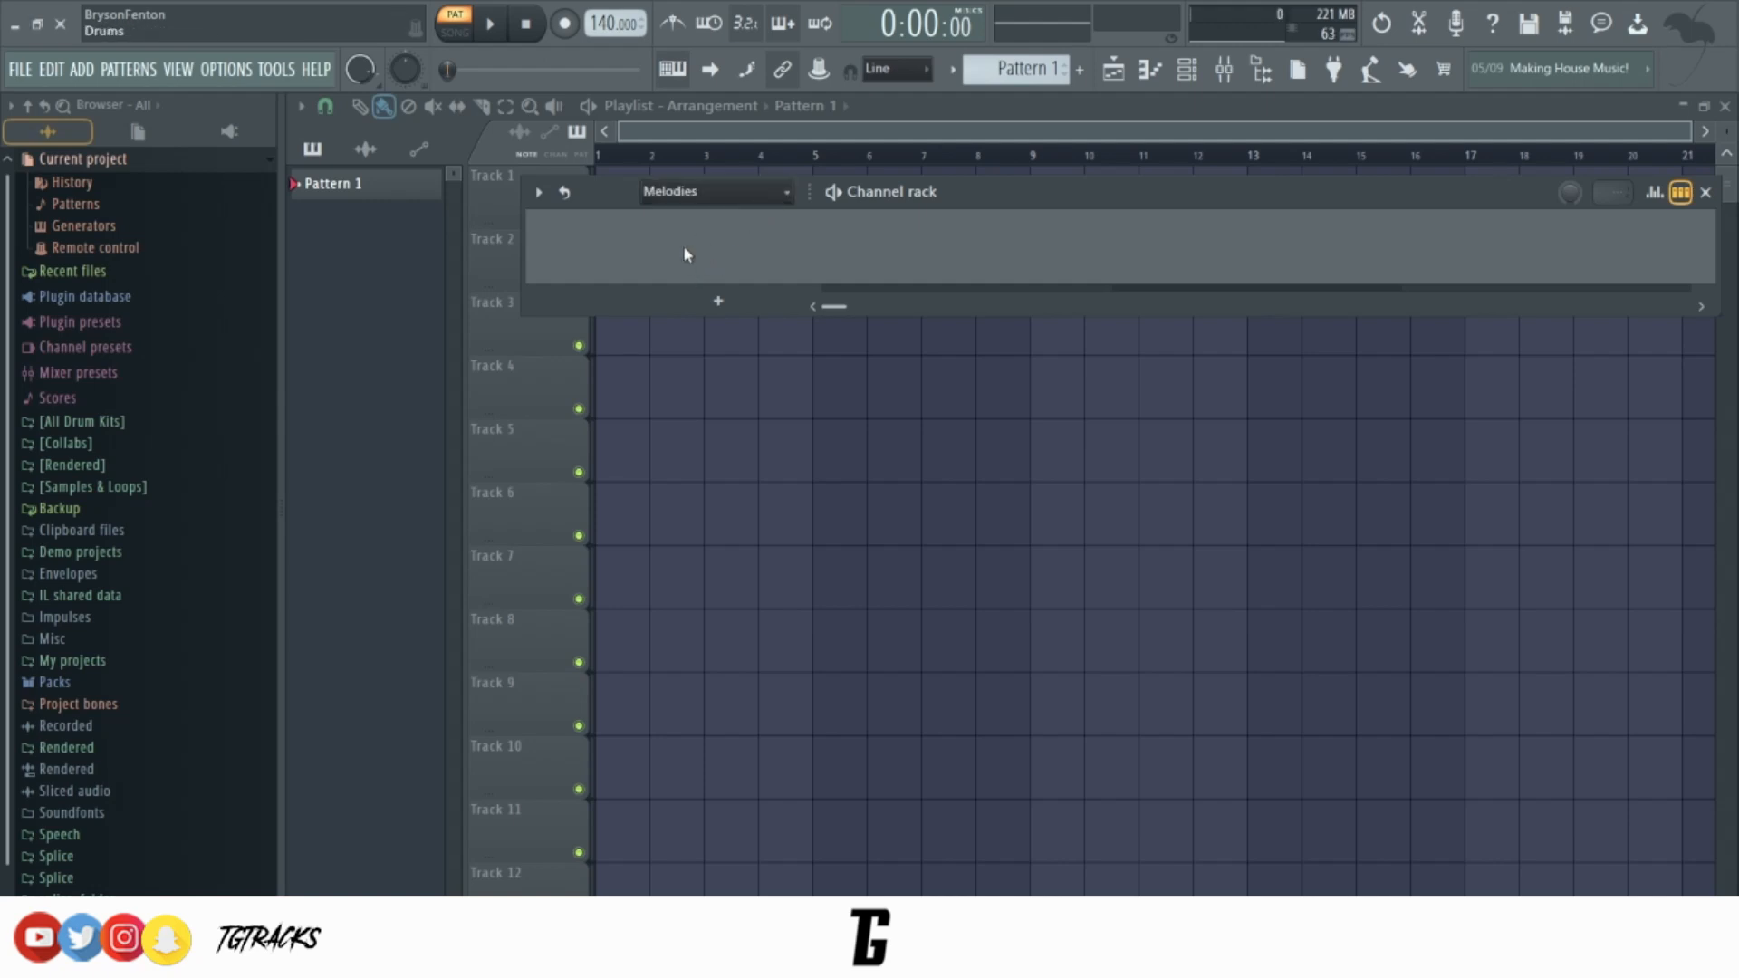
pyautogui.click(669, 282)
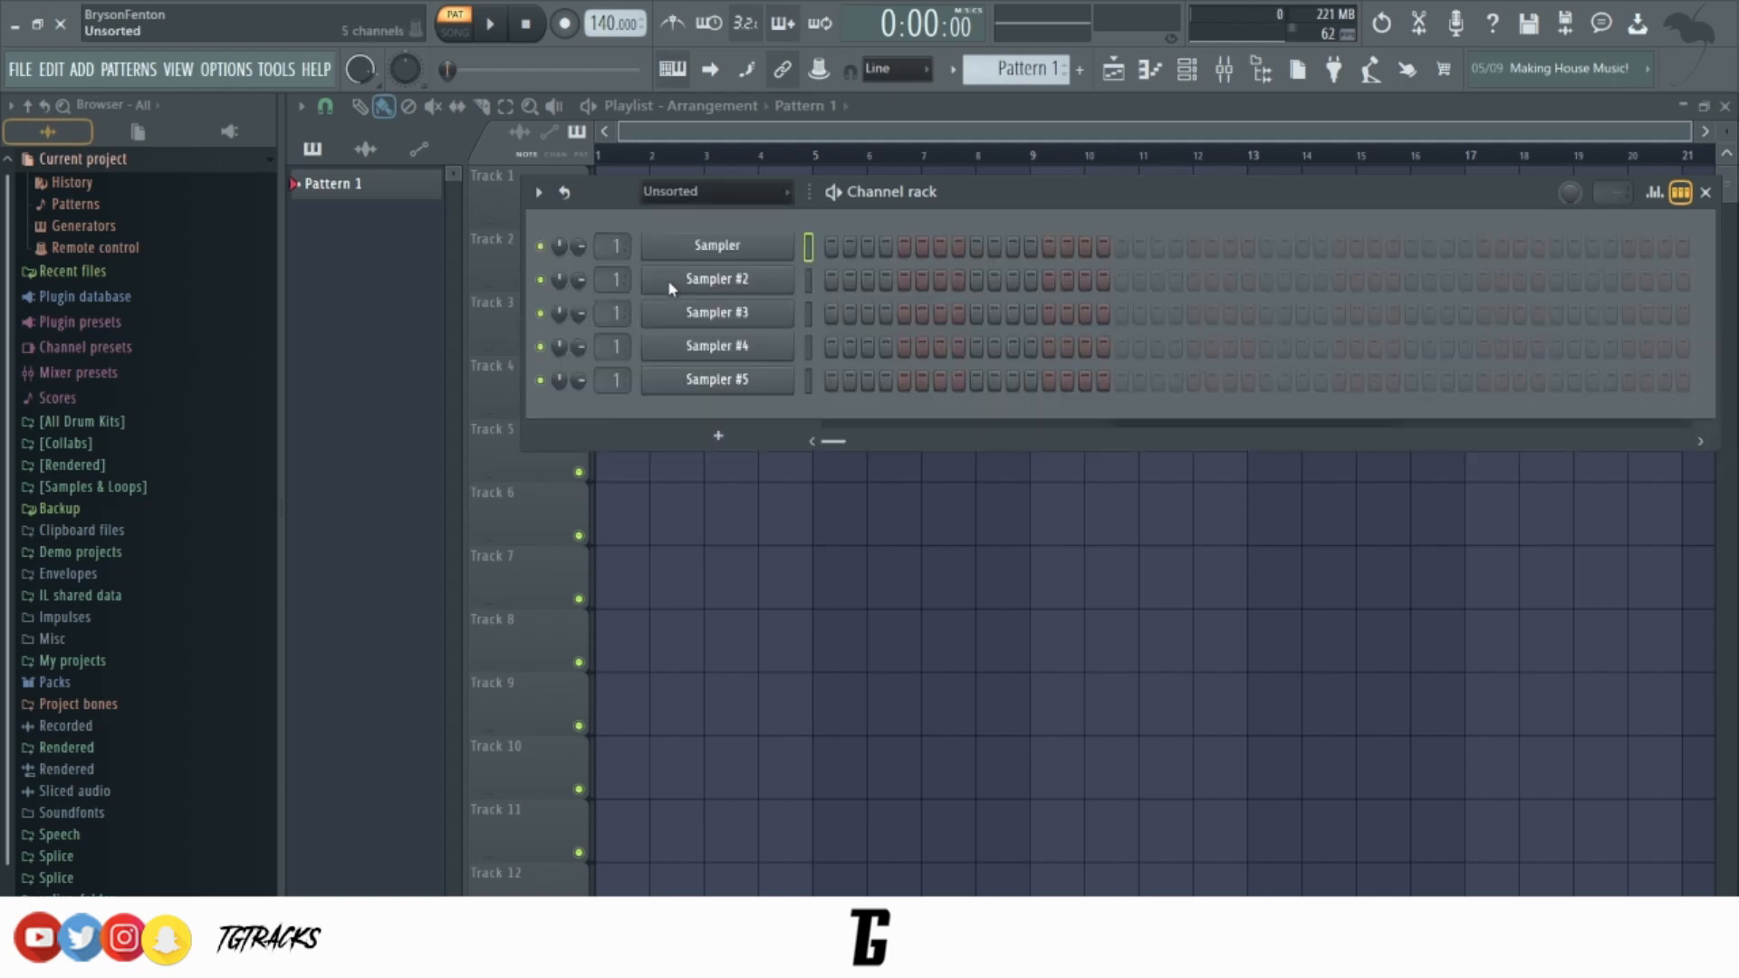
# Assign the five unsorted Sampler channels to the Drums group and display that group in the channel rack.
pyautogui.moveTo(807, 392); pyautogui.dragTo(808, 246)
pyautogui.click(770, 244)
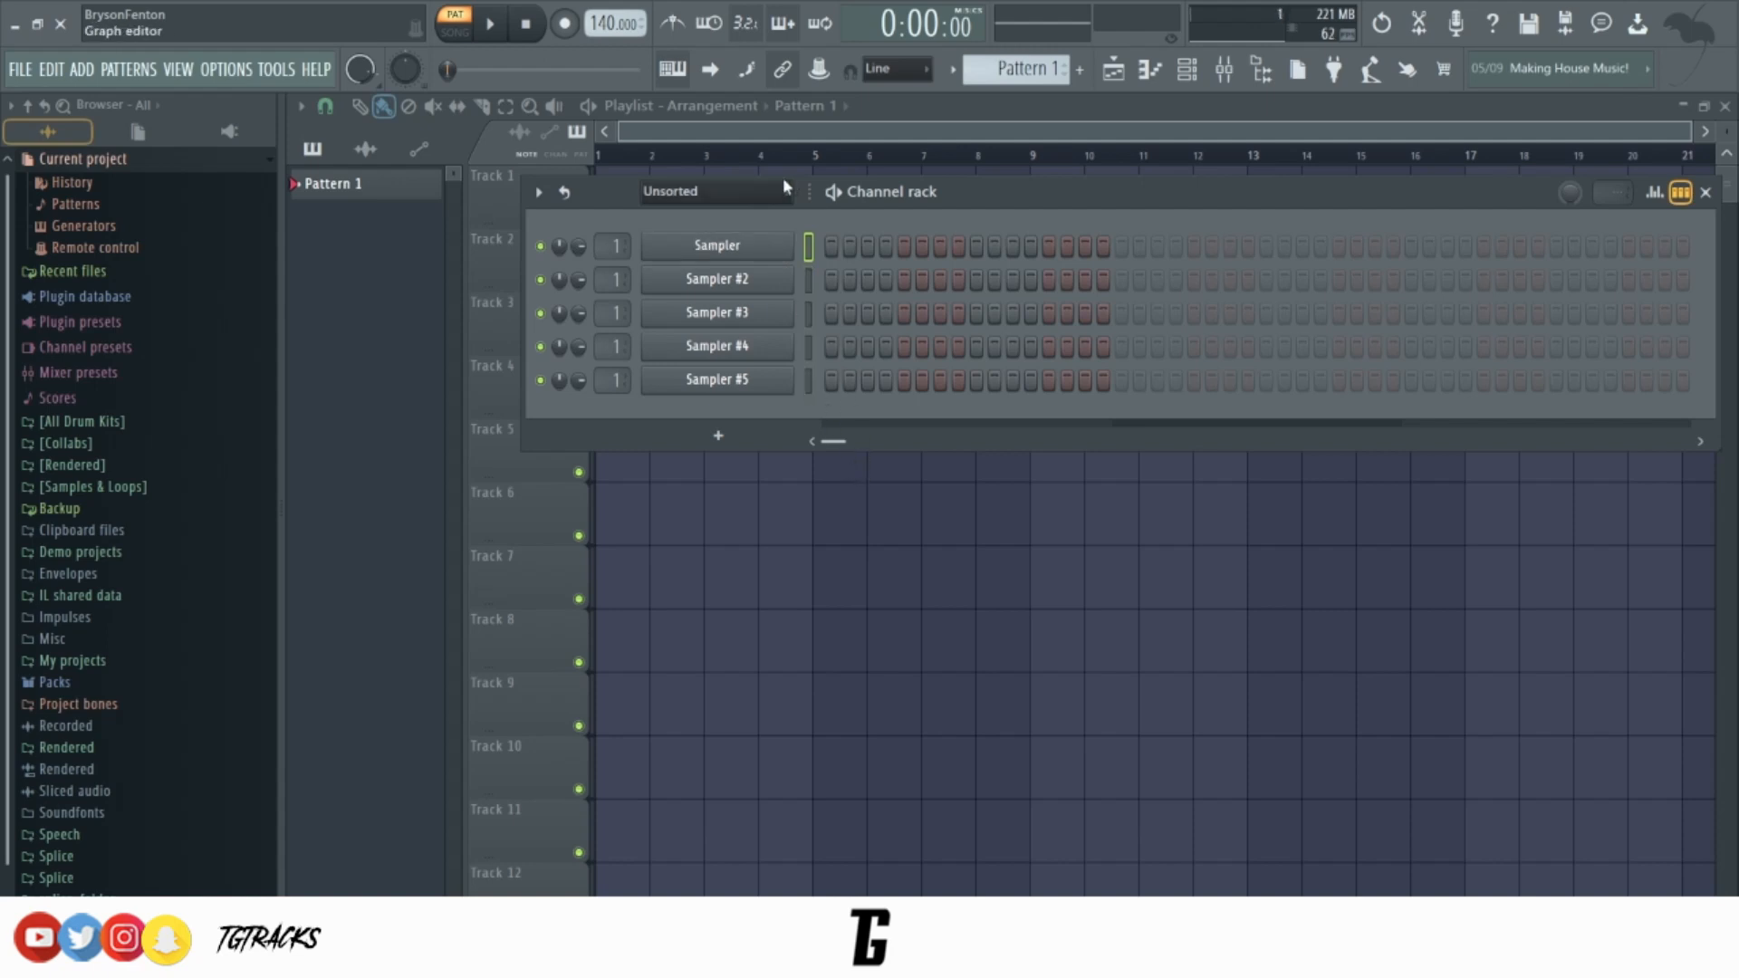
pyautogui.click(691, 247)
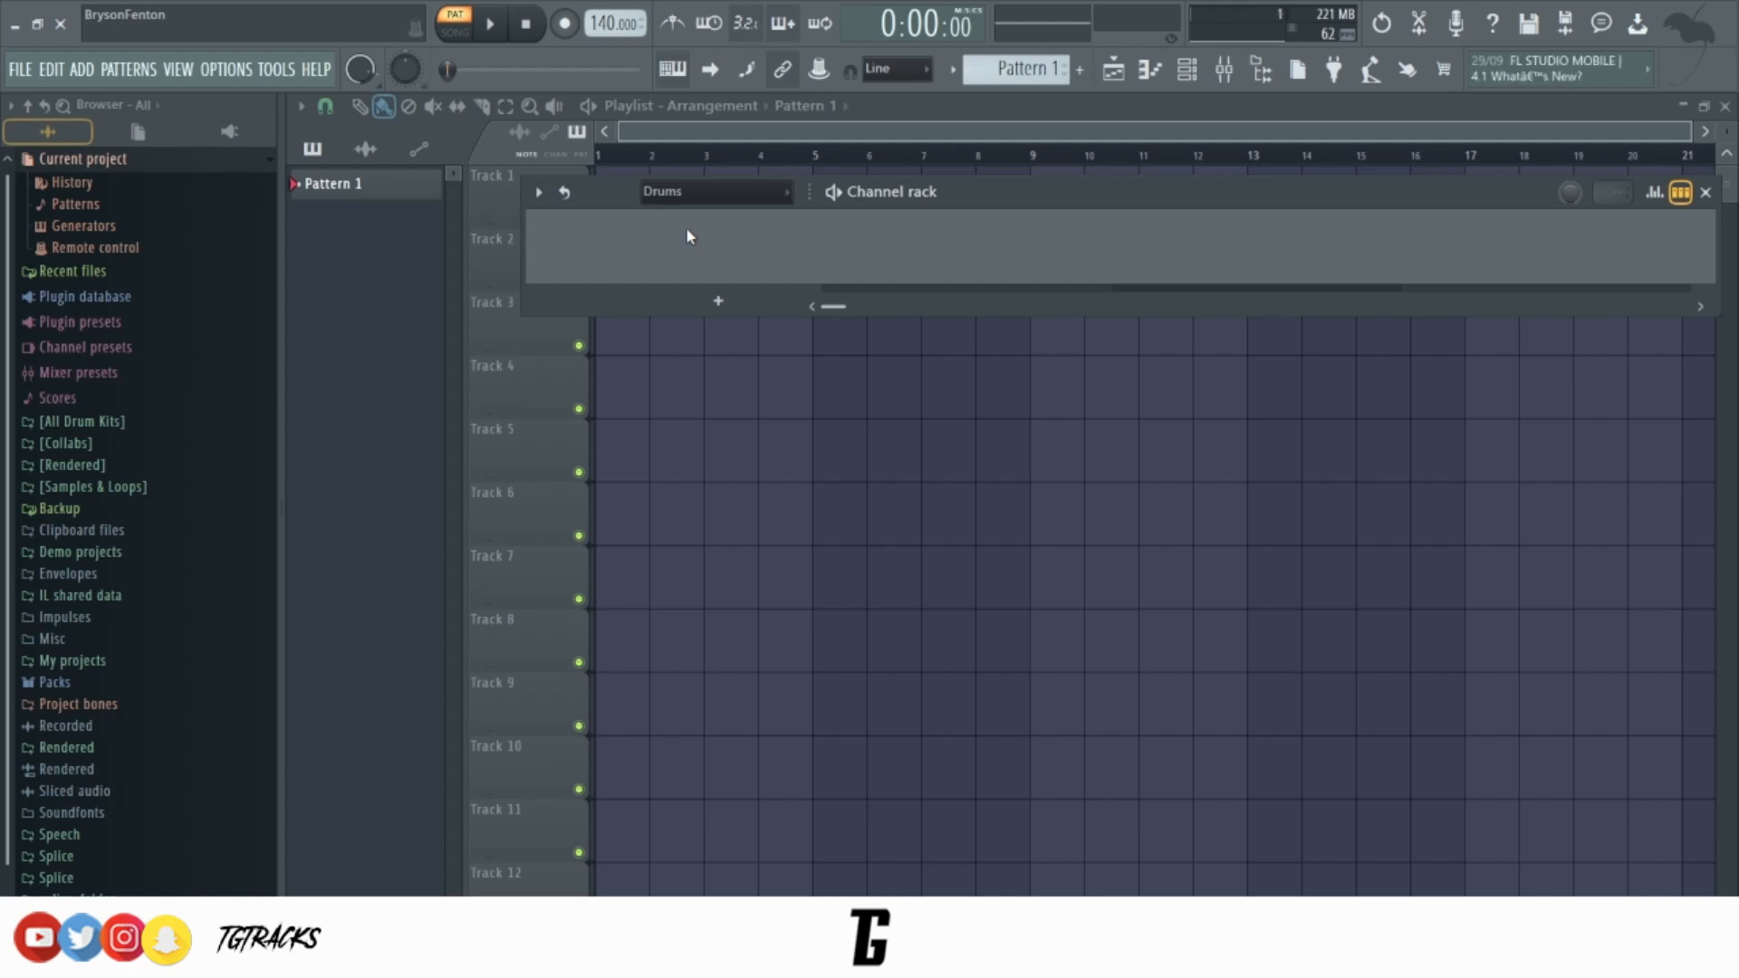
pyautogui.click(675, 193)
pyautogui.click(664, 285)
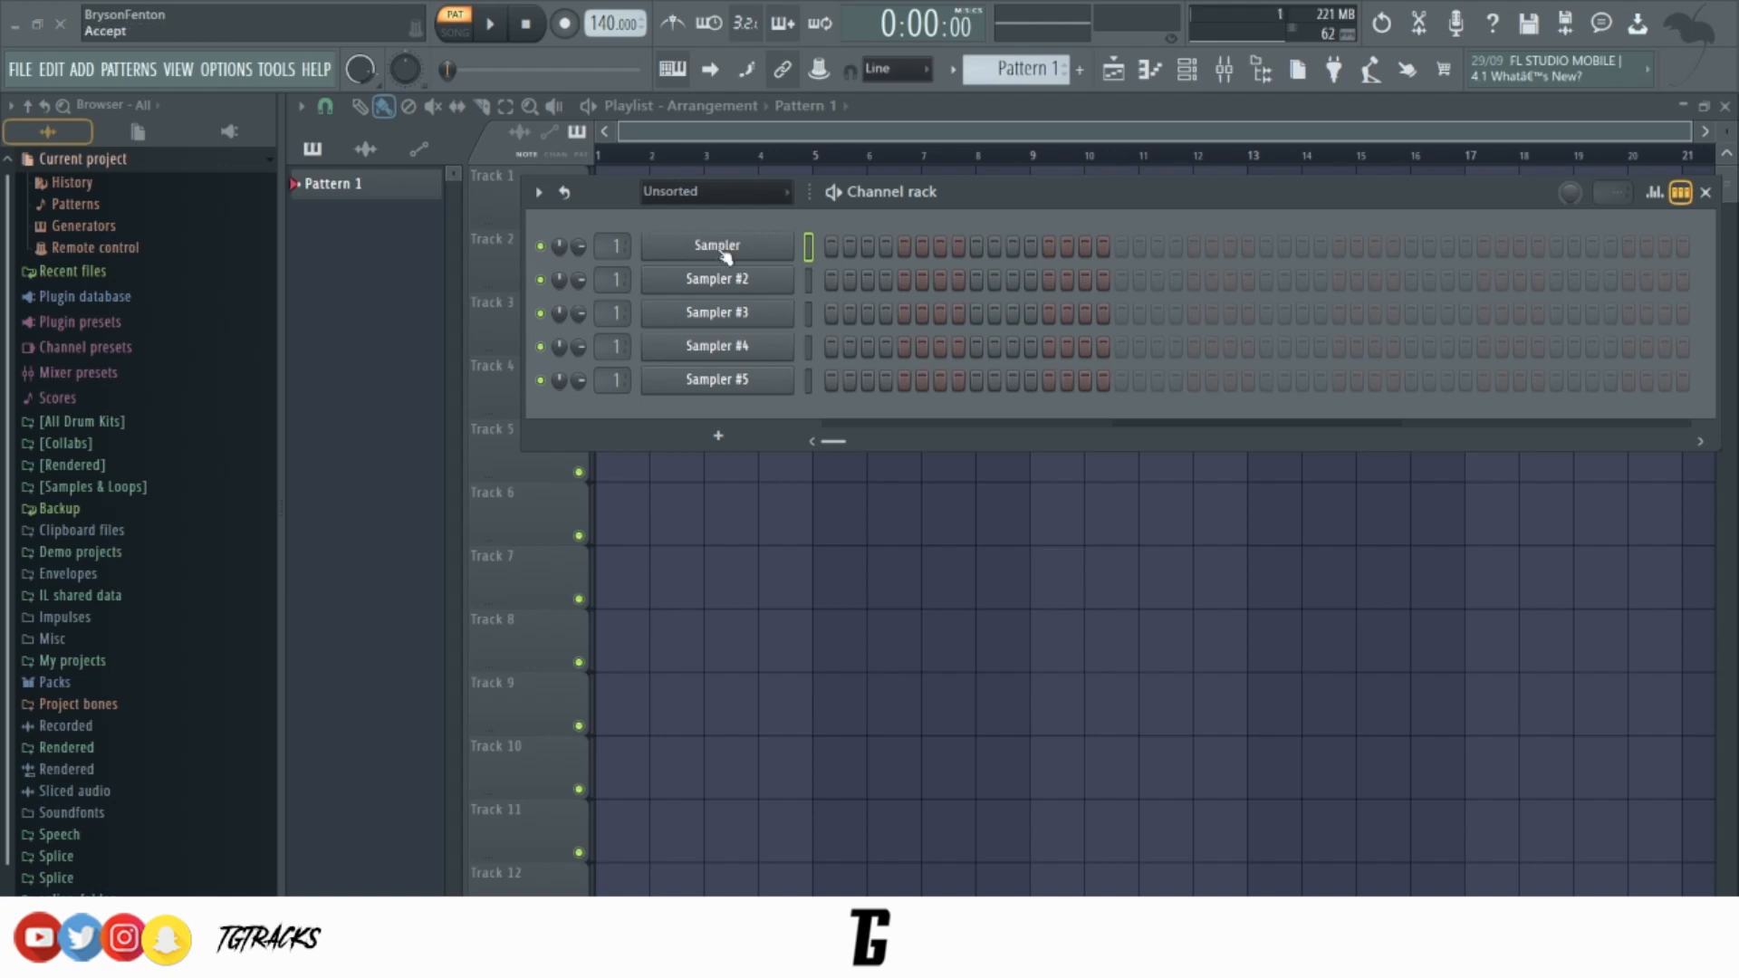
pyautogui.click(717, 197)
pyautogui.click(682, 252)
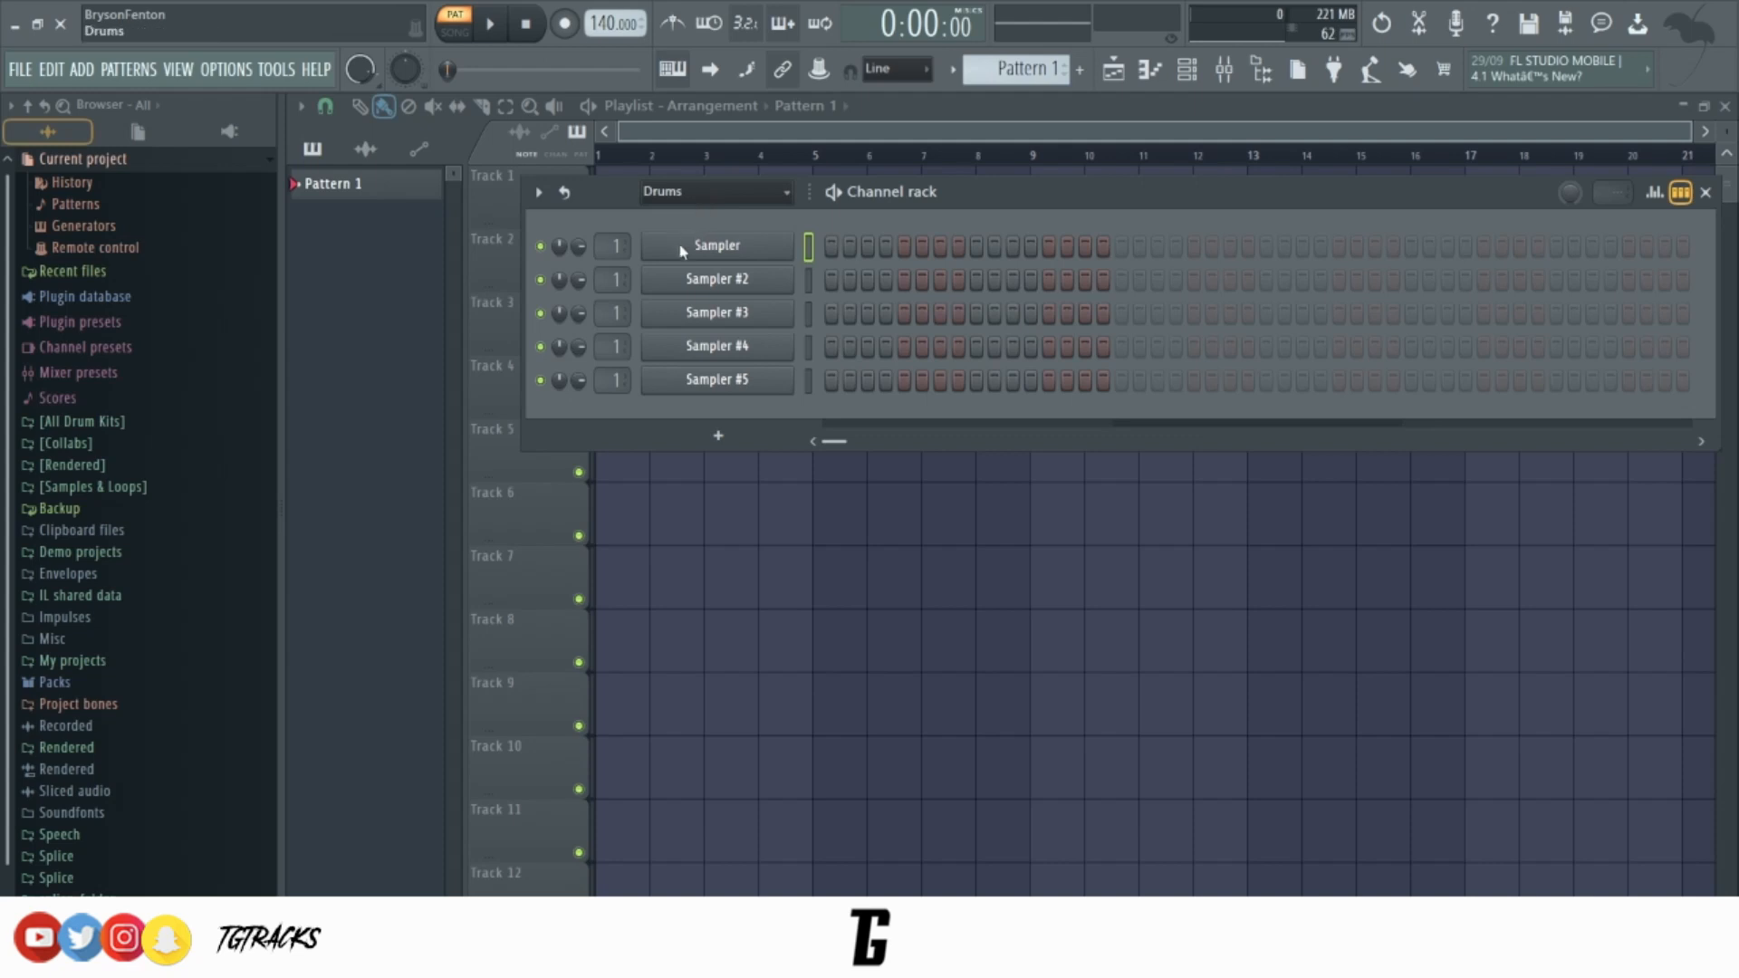
# Check the FX channel group, then return the channel rack to the Drums group.
pyautogui.click(672, 243)
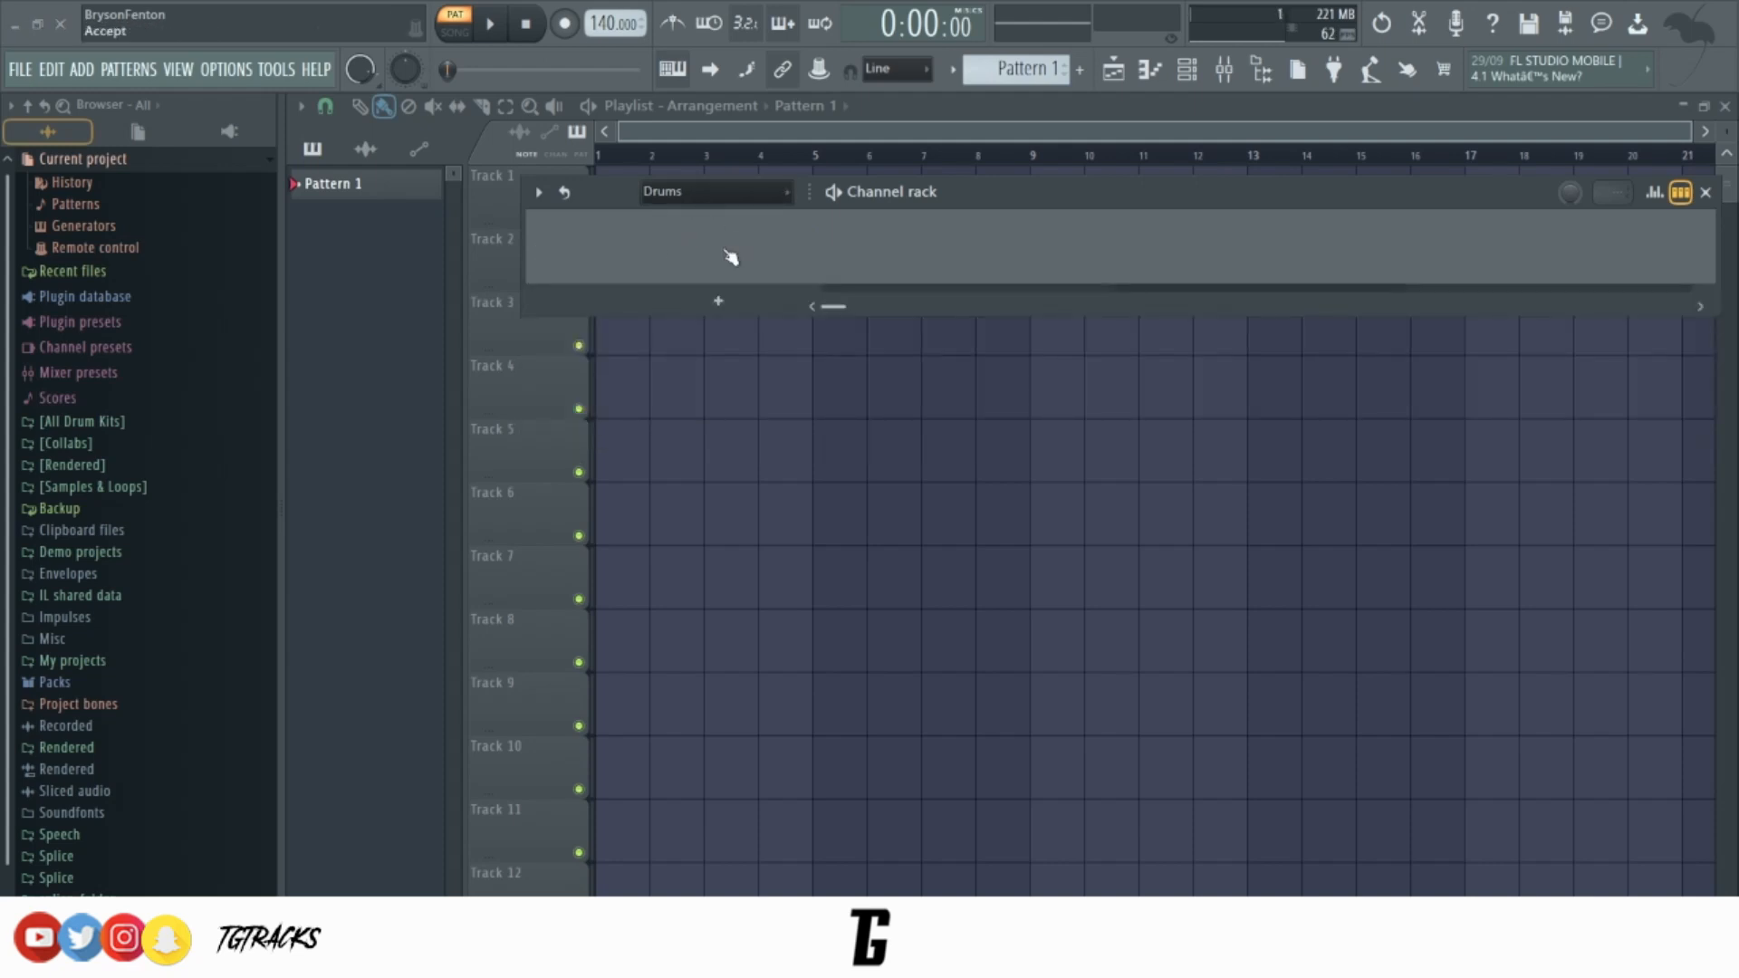
pyautogui.click(694, 196)
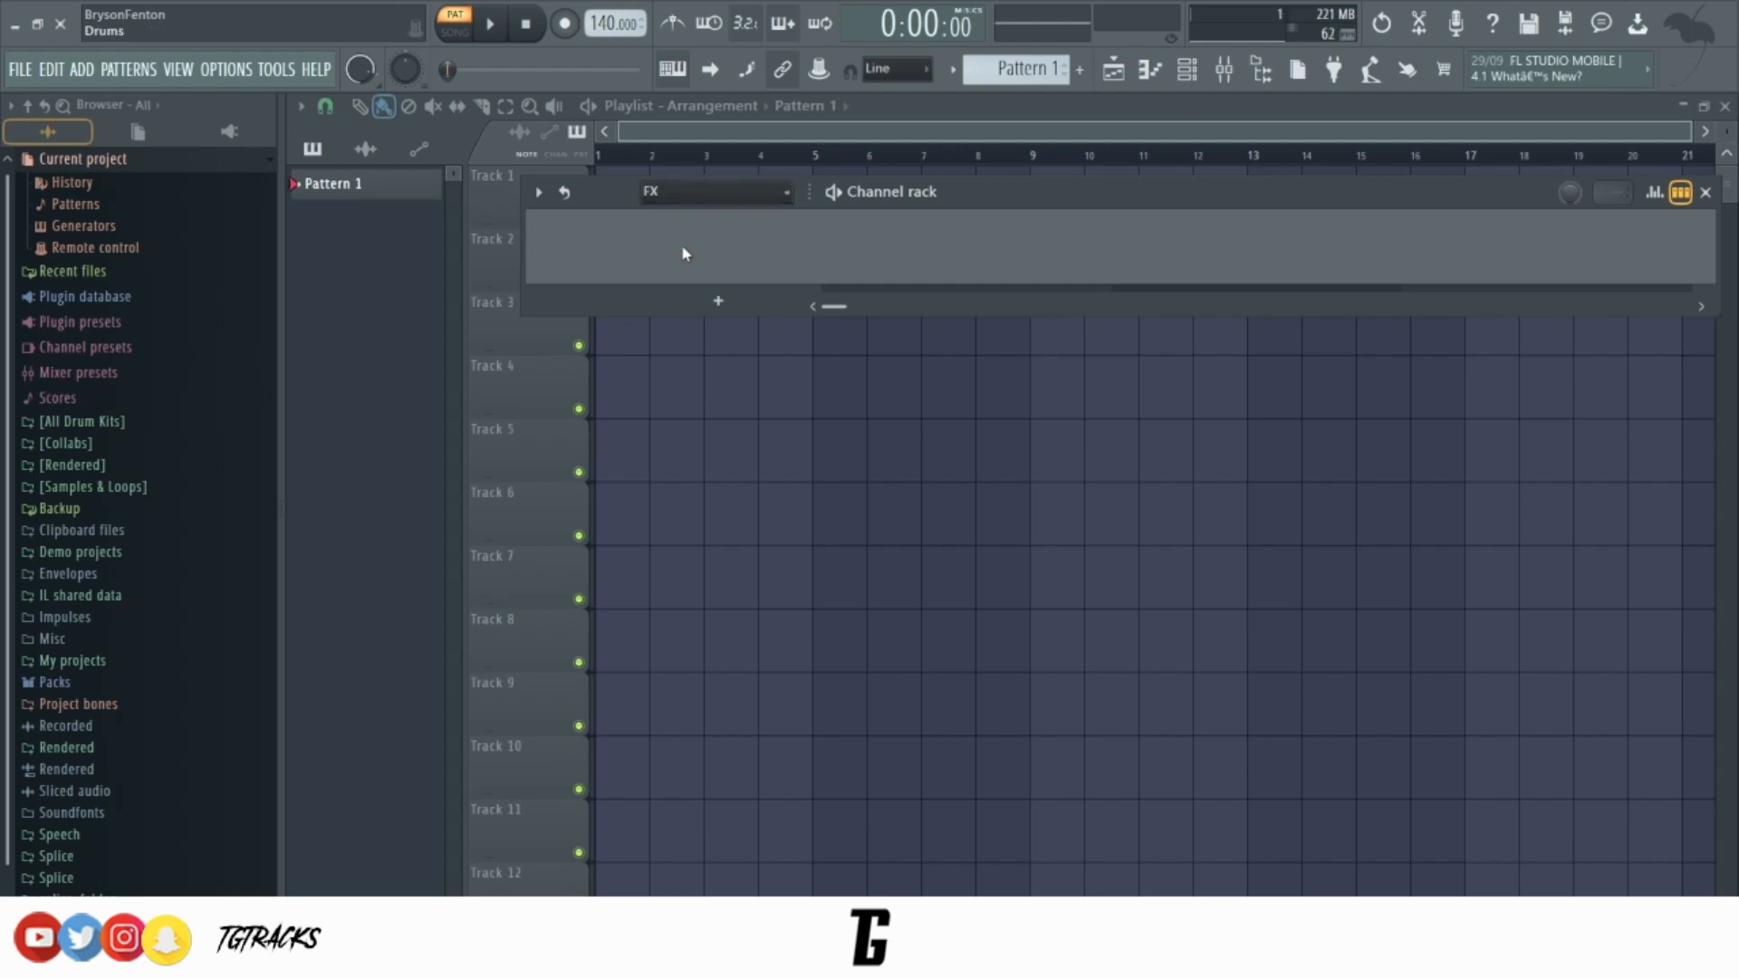
pyautogui.click(678, 246)
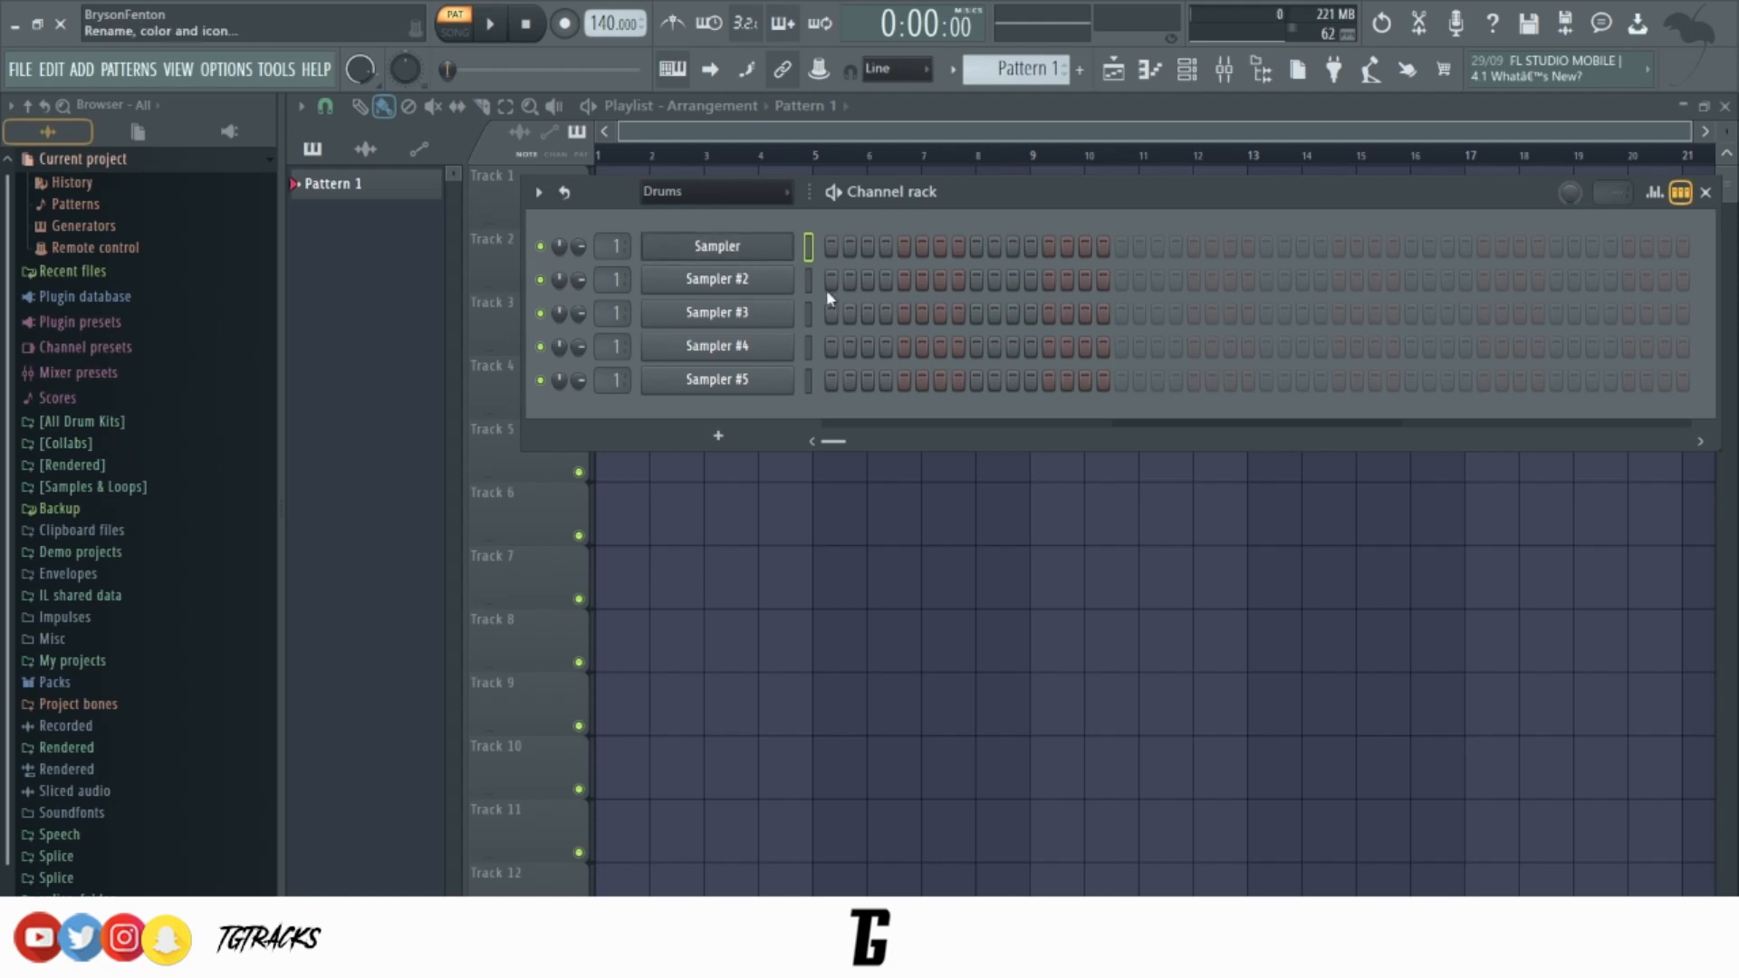
# Rename the first Sampler channel as Kicks and Sampler #2 as 808s.
pyautogui.write('Kicks')
pyautogui.press('Return')
pyautogui.rightClick(766, 287)
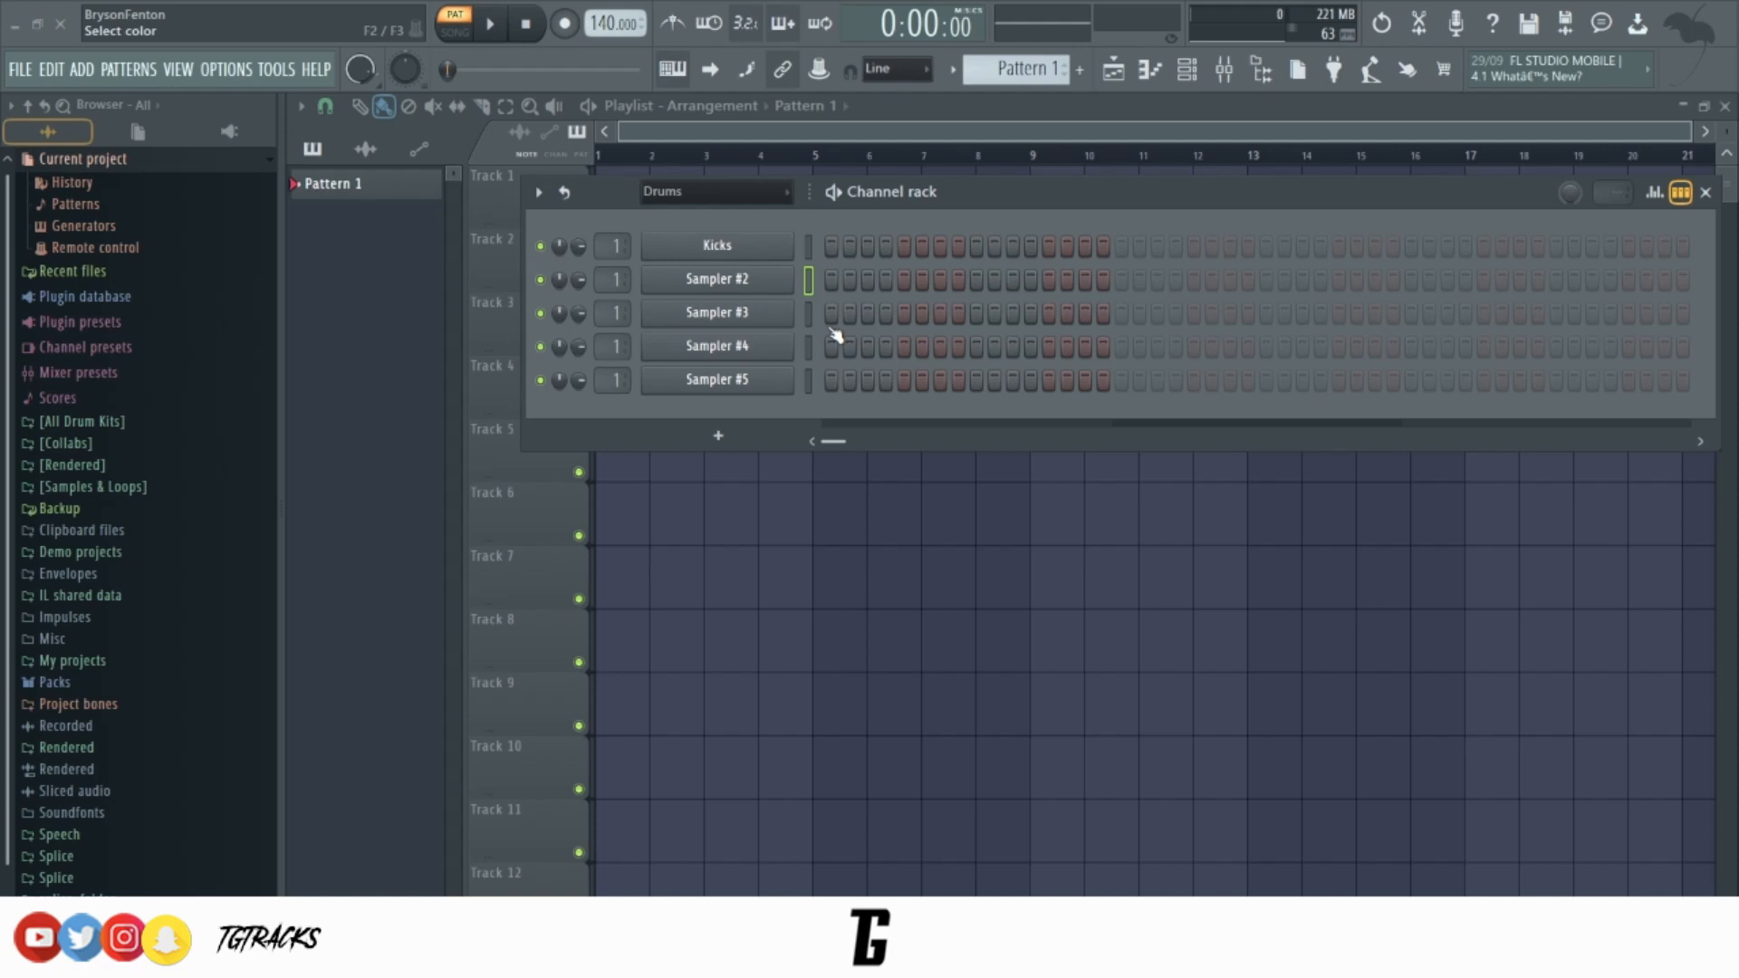
pyautogui.write('808s')
pyautogui.press('Return')
# Rename Sampler #3 as Clap and Sampler #4 as Snare.
pyautogui.rightClick(721, 316)
pyautogui.click(845, 364)
pyautogui.press('Return')
pyautogui.click(718, 348)
pyautogui.click(834, 394)
pyautogui.press('Return')
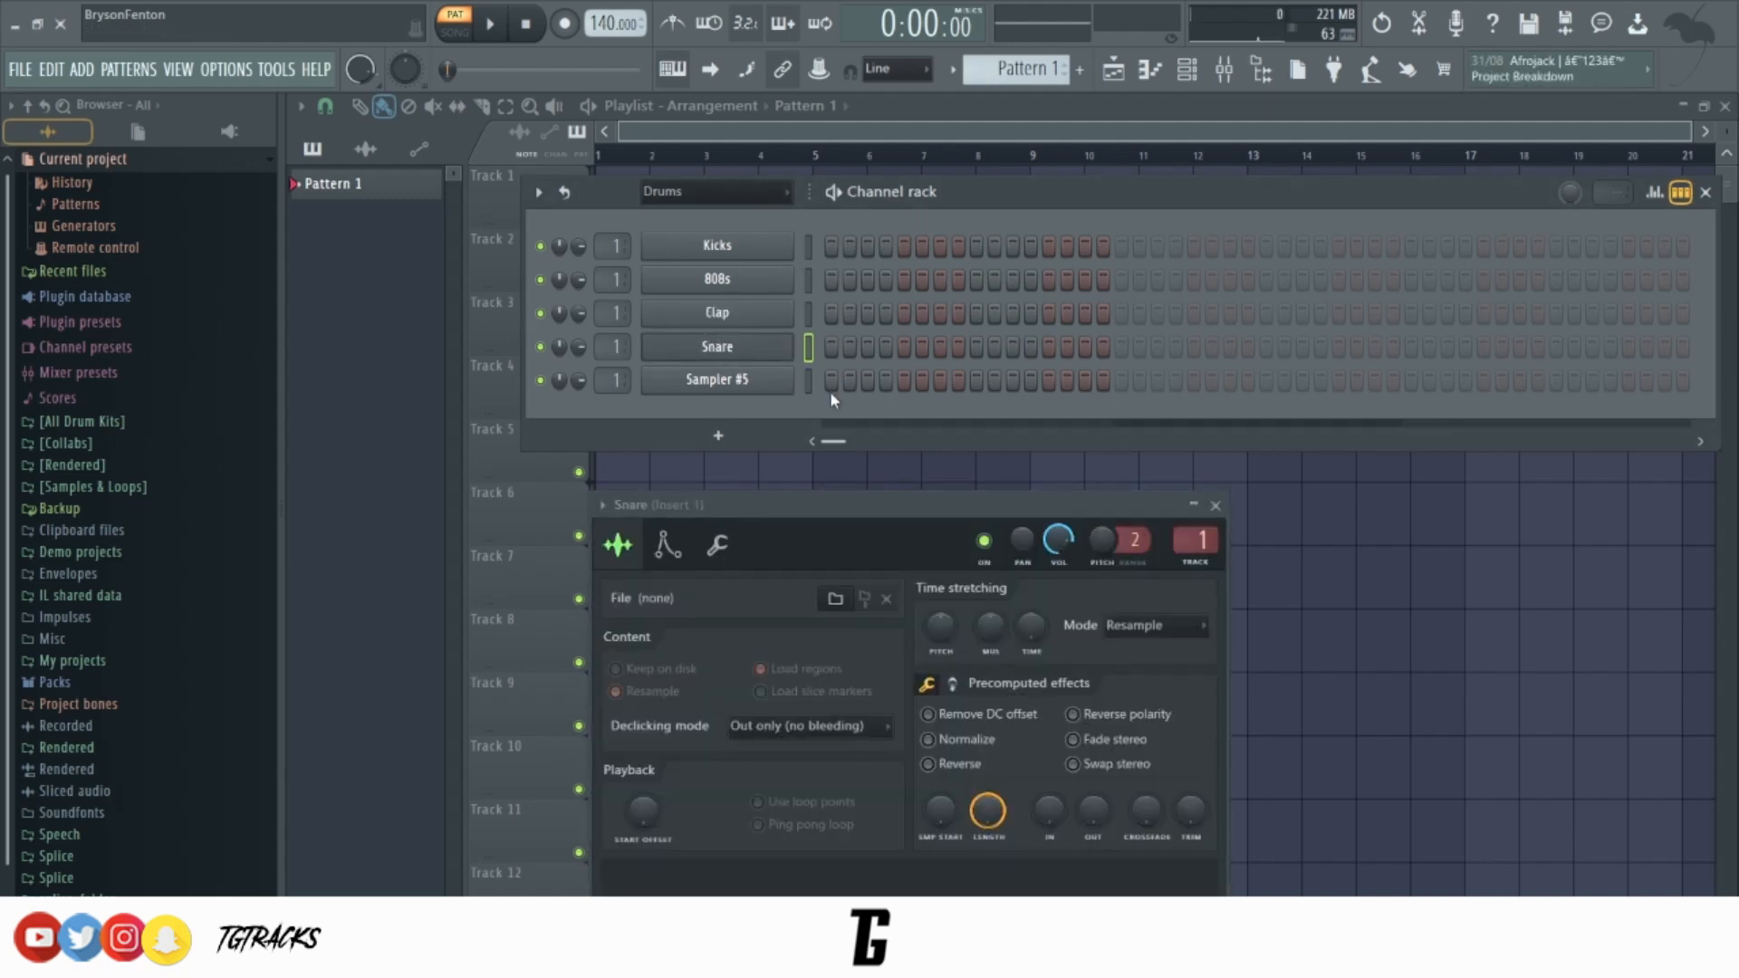
# Rename Sampler #5 as Hi Hat and clone it to make an Open Hat channel.
pyautogui.click(725, 381)
pyautogui.click(823, 423)
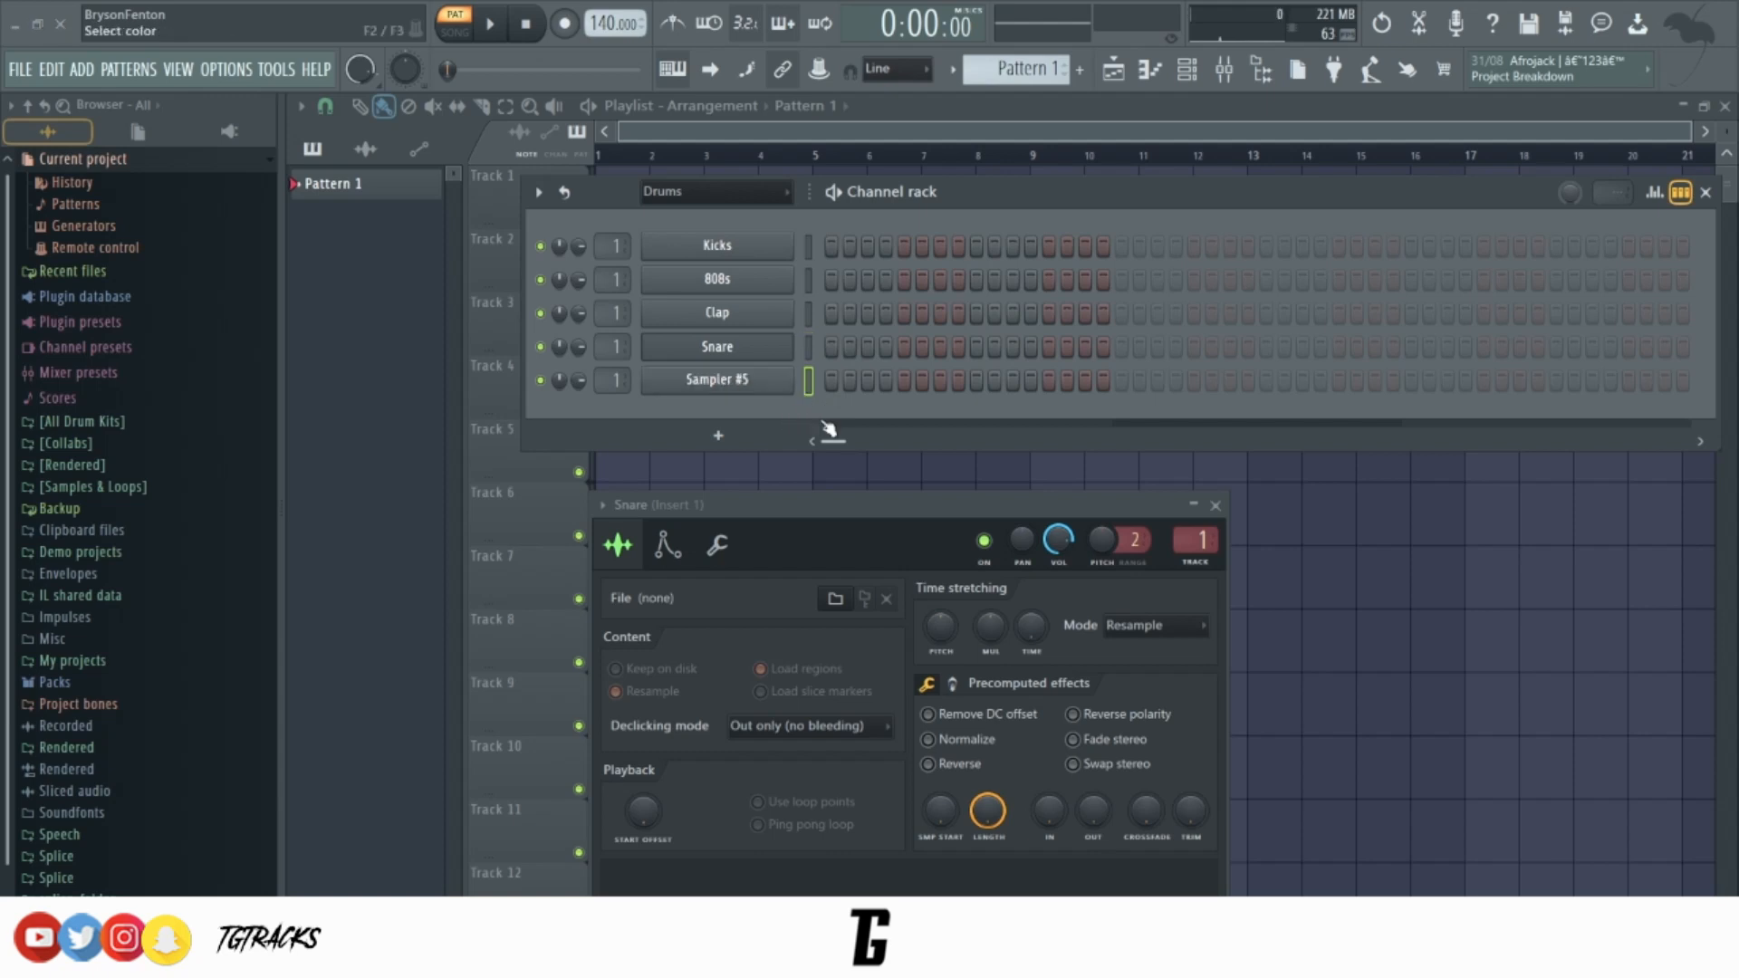
pyautogui.press('Return')
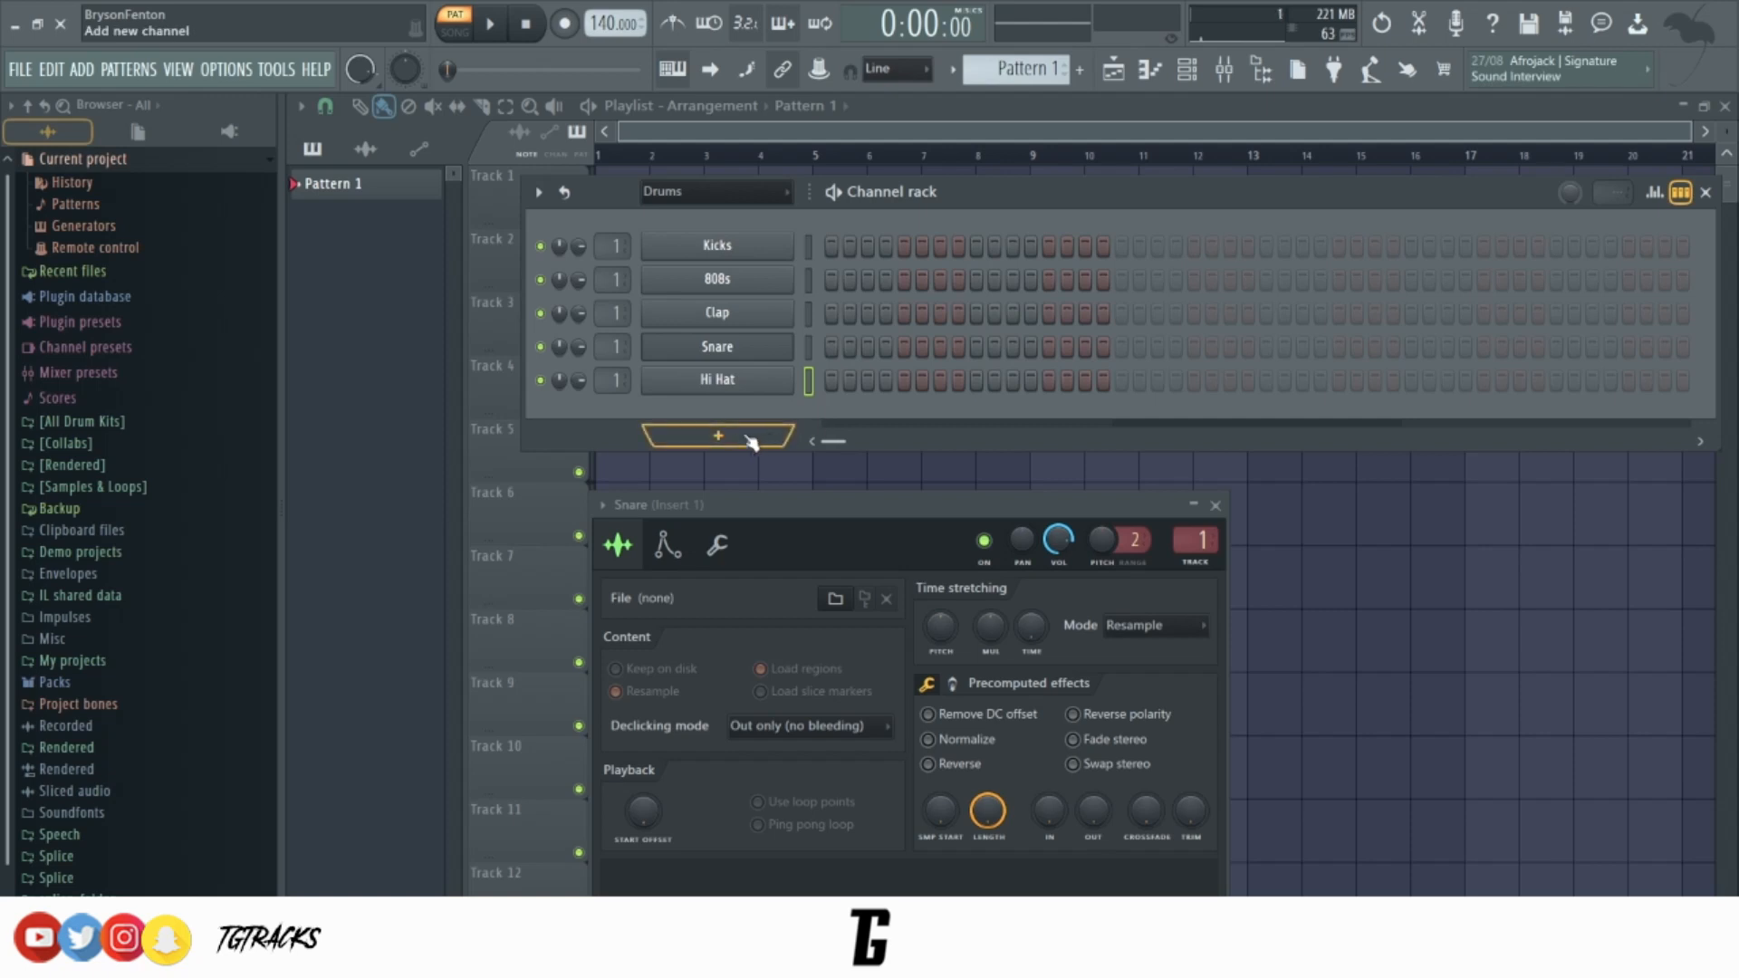
pyautogui.hotkey('alt', 'c')
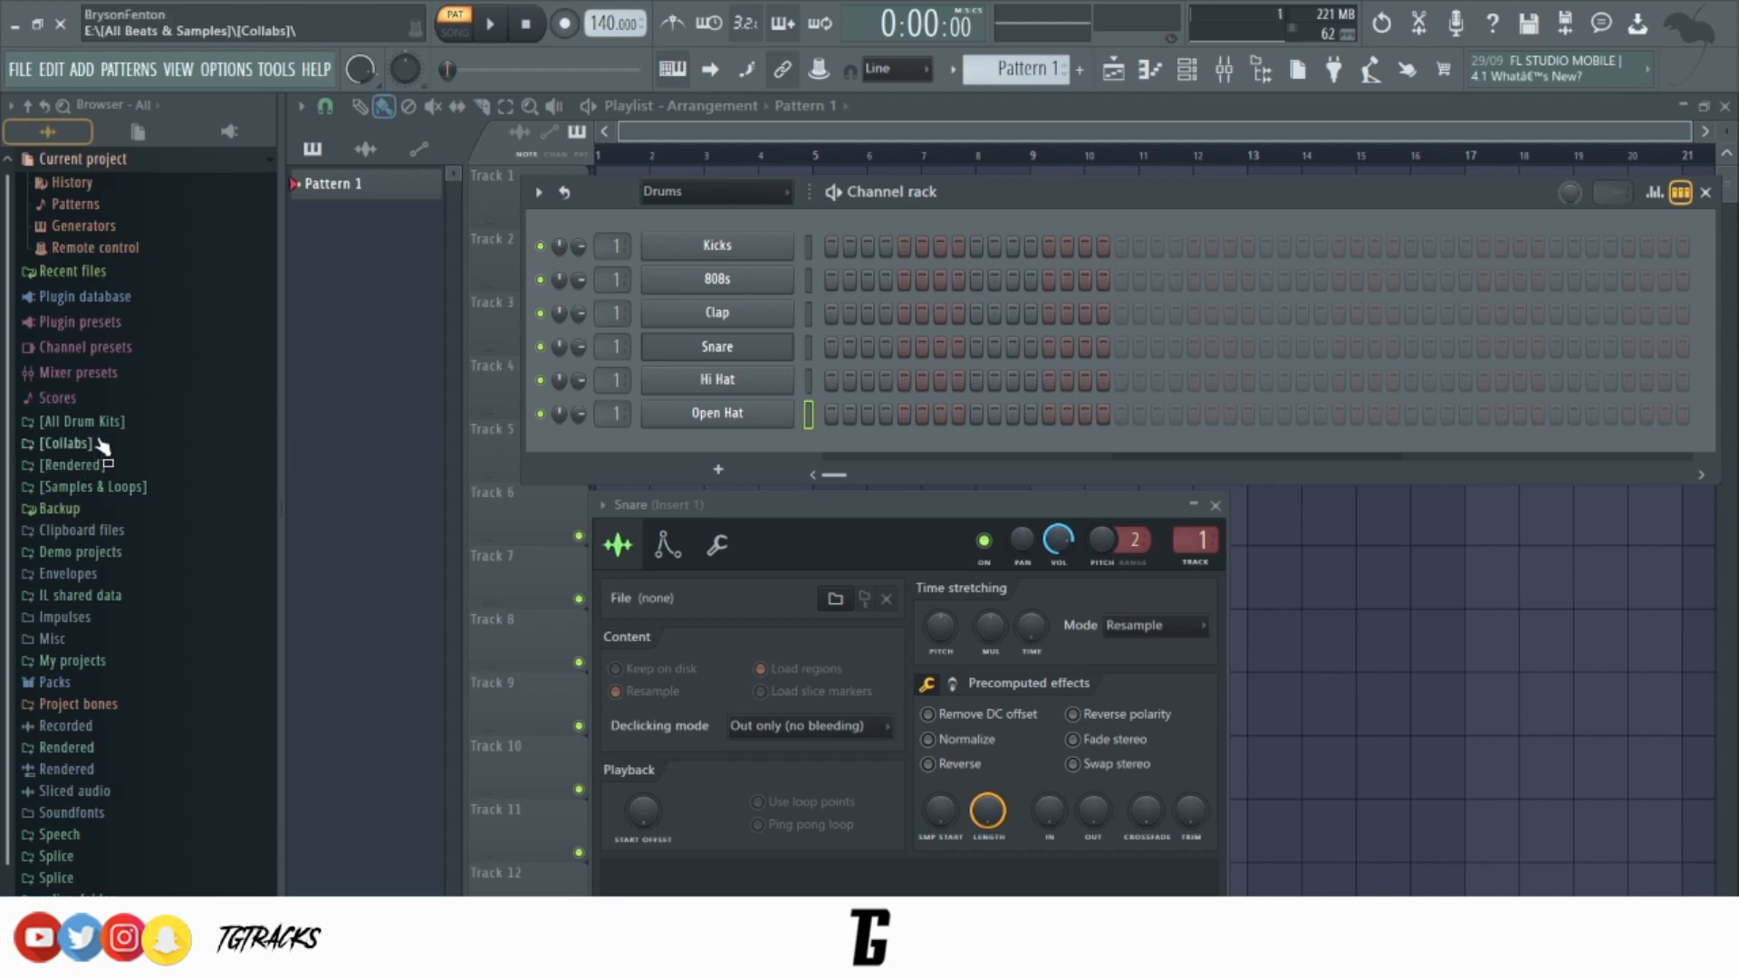
# Browse the [All Drum Kits] folder and the TGTracks - Chidori Drum Kit subfolders to check their sound categories.
pyautogui.click(136, 422)
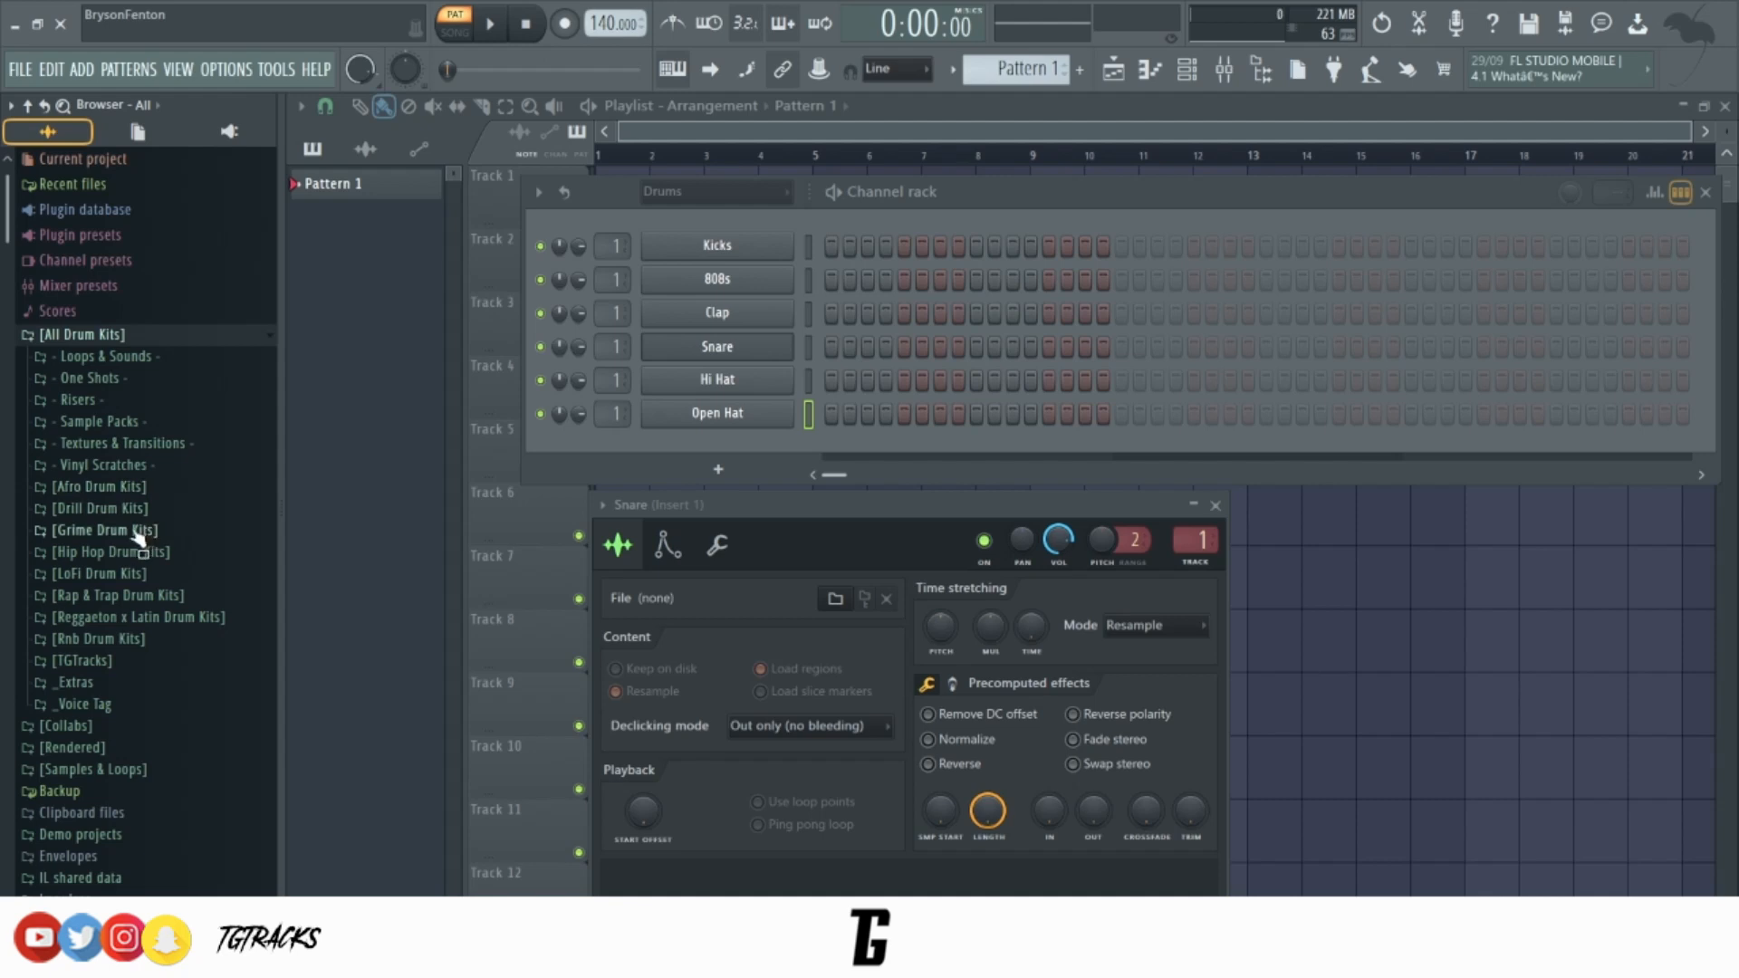
pyautogui.click(107, 337)
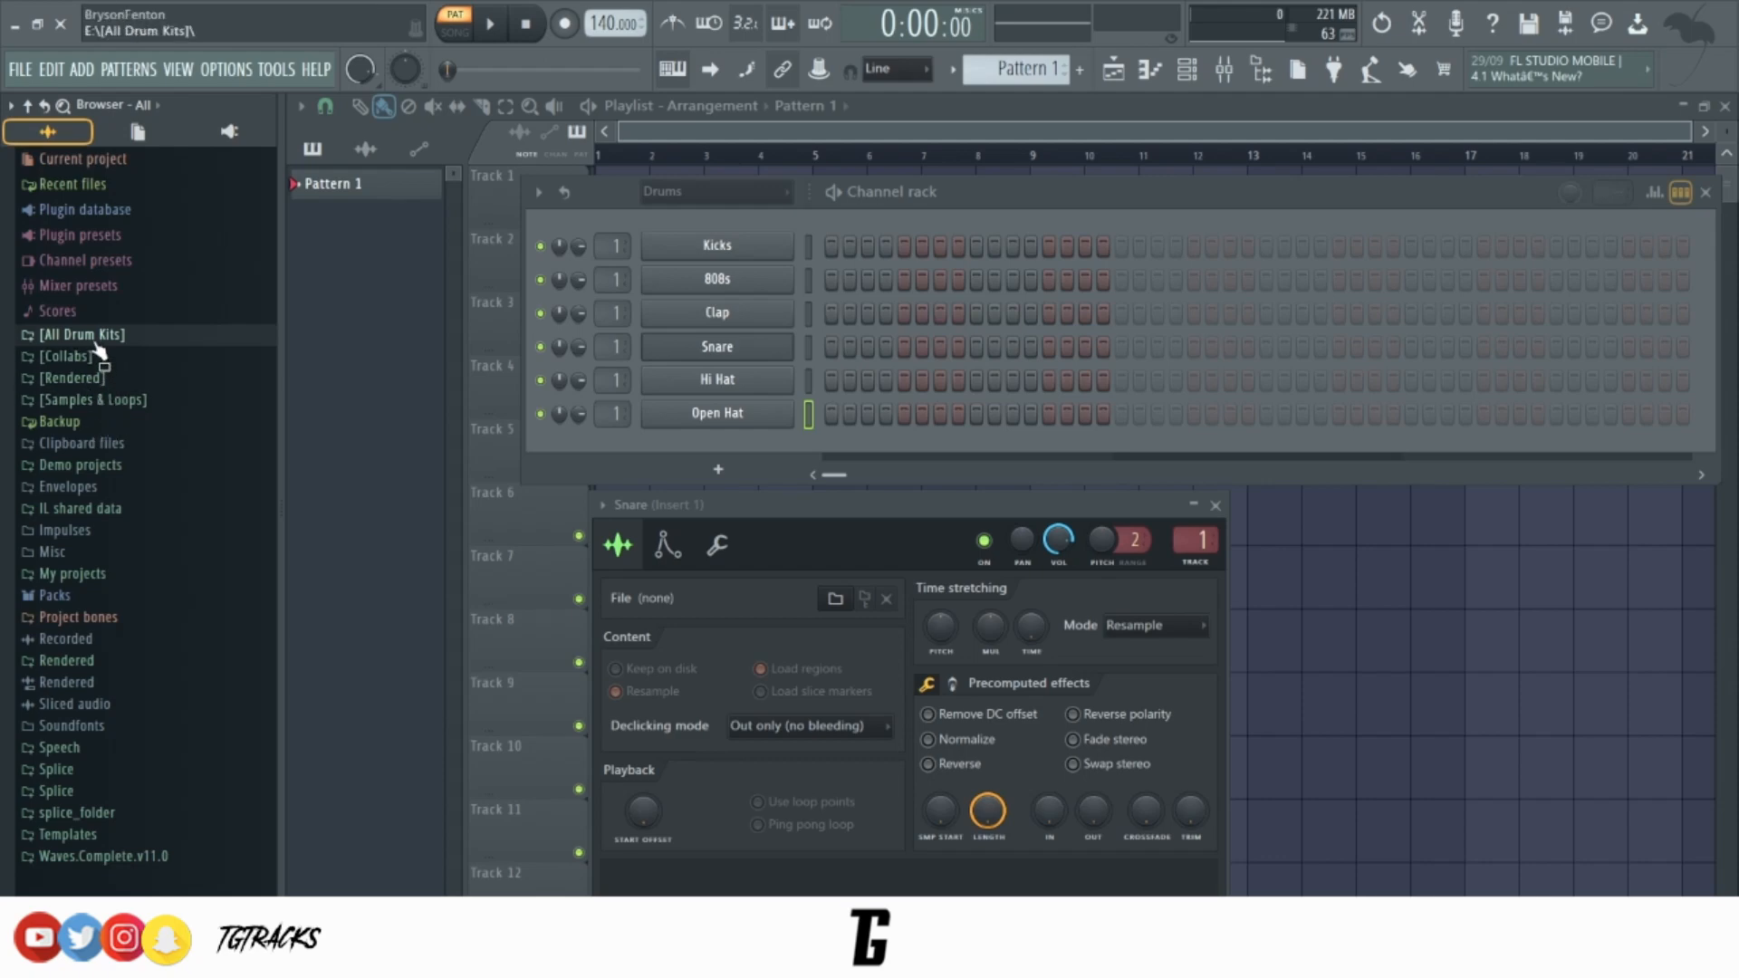
pyautogui.click(94, 342)
pyautogui.click(95, 344)
pyautogui.click(100, 339)
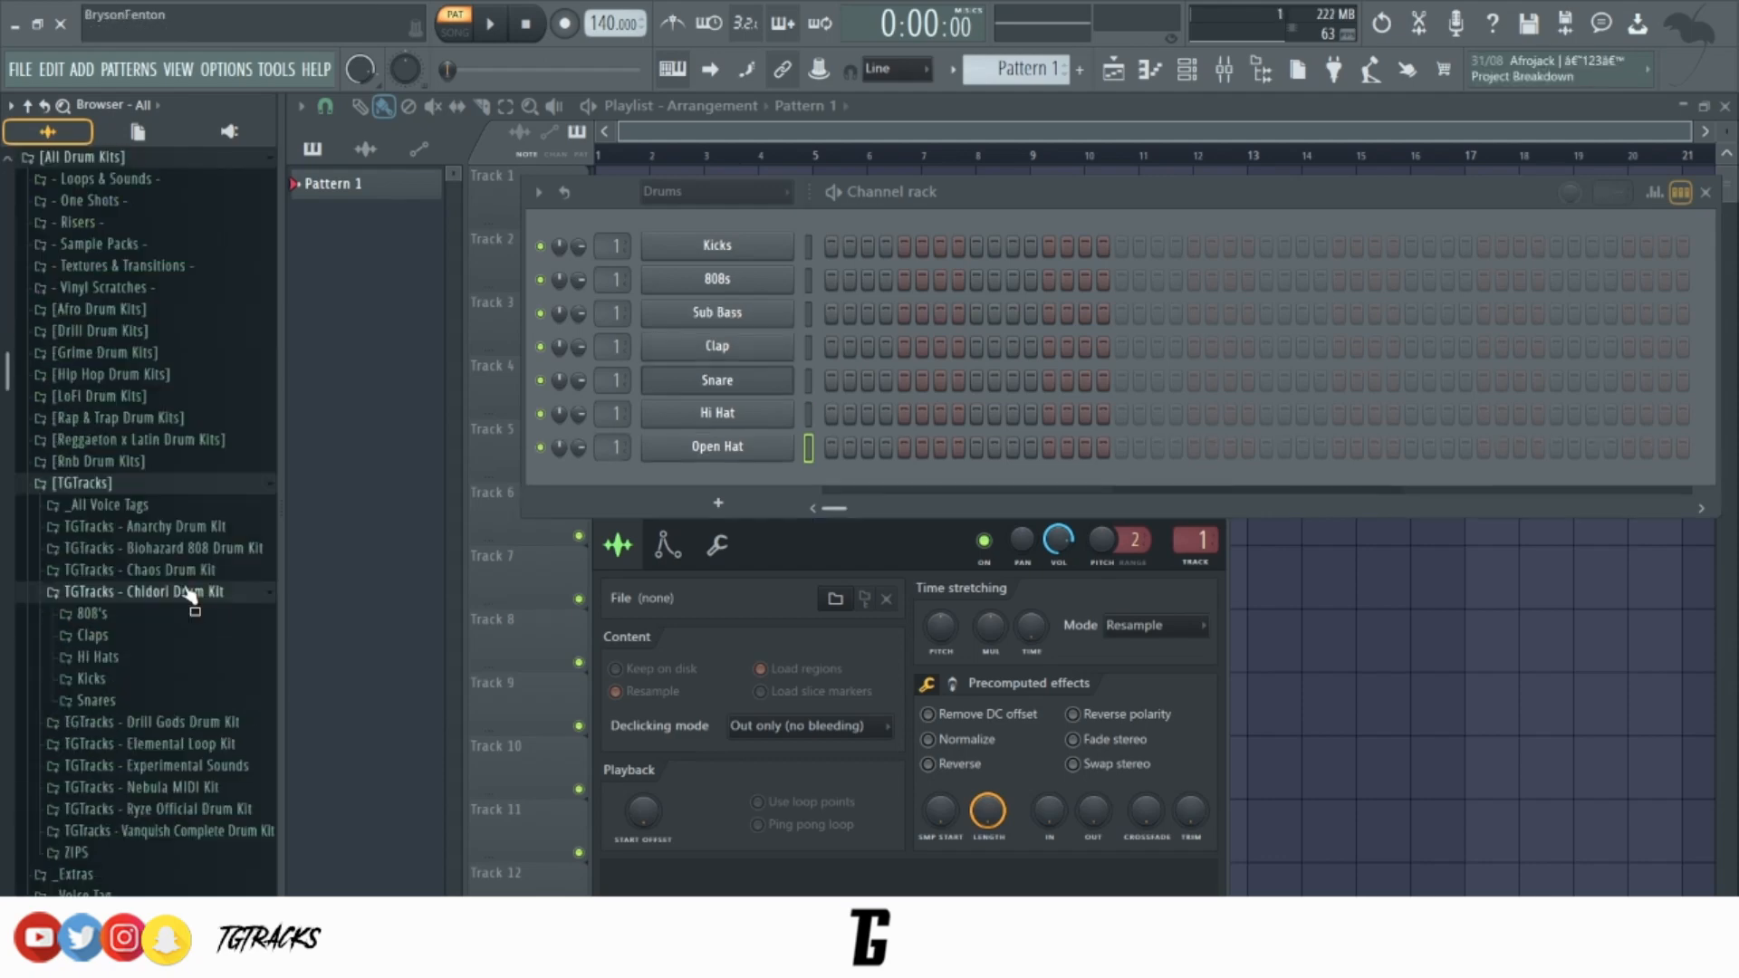
pyautogui.click(189, 594)
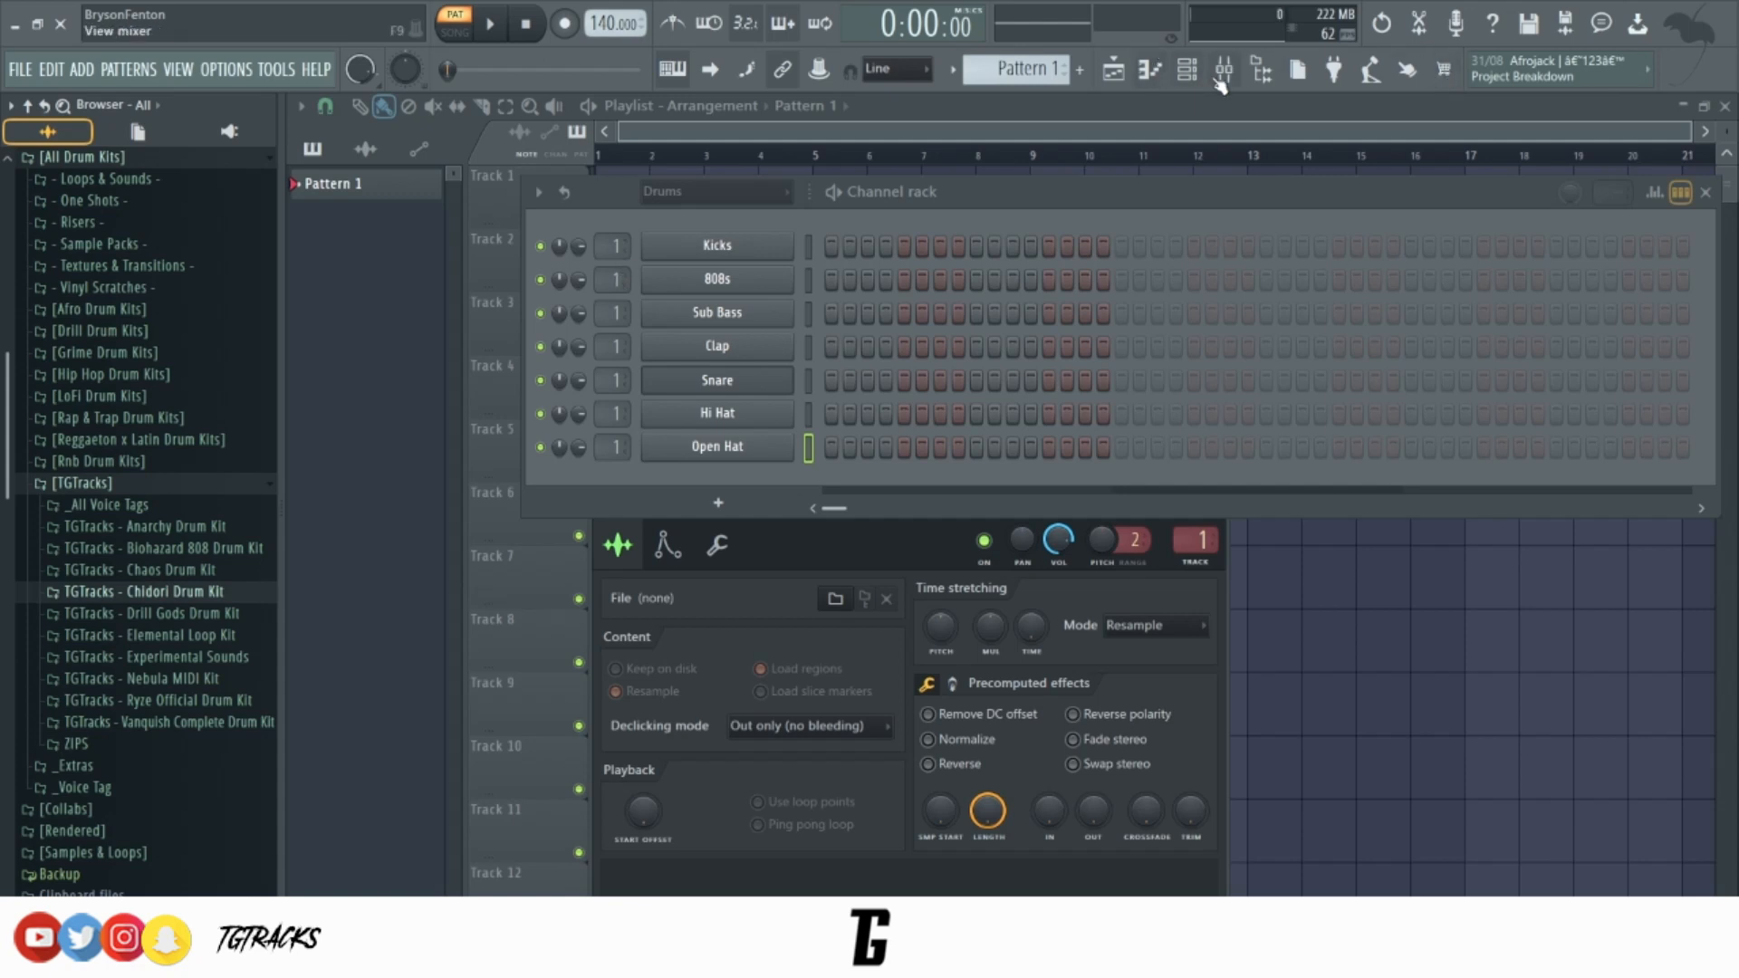
# Name the Sampler in the Melodies group VST 1 and clone it twice.
pyautogui.click(657, 292)
pyautogui.click(745, 304)
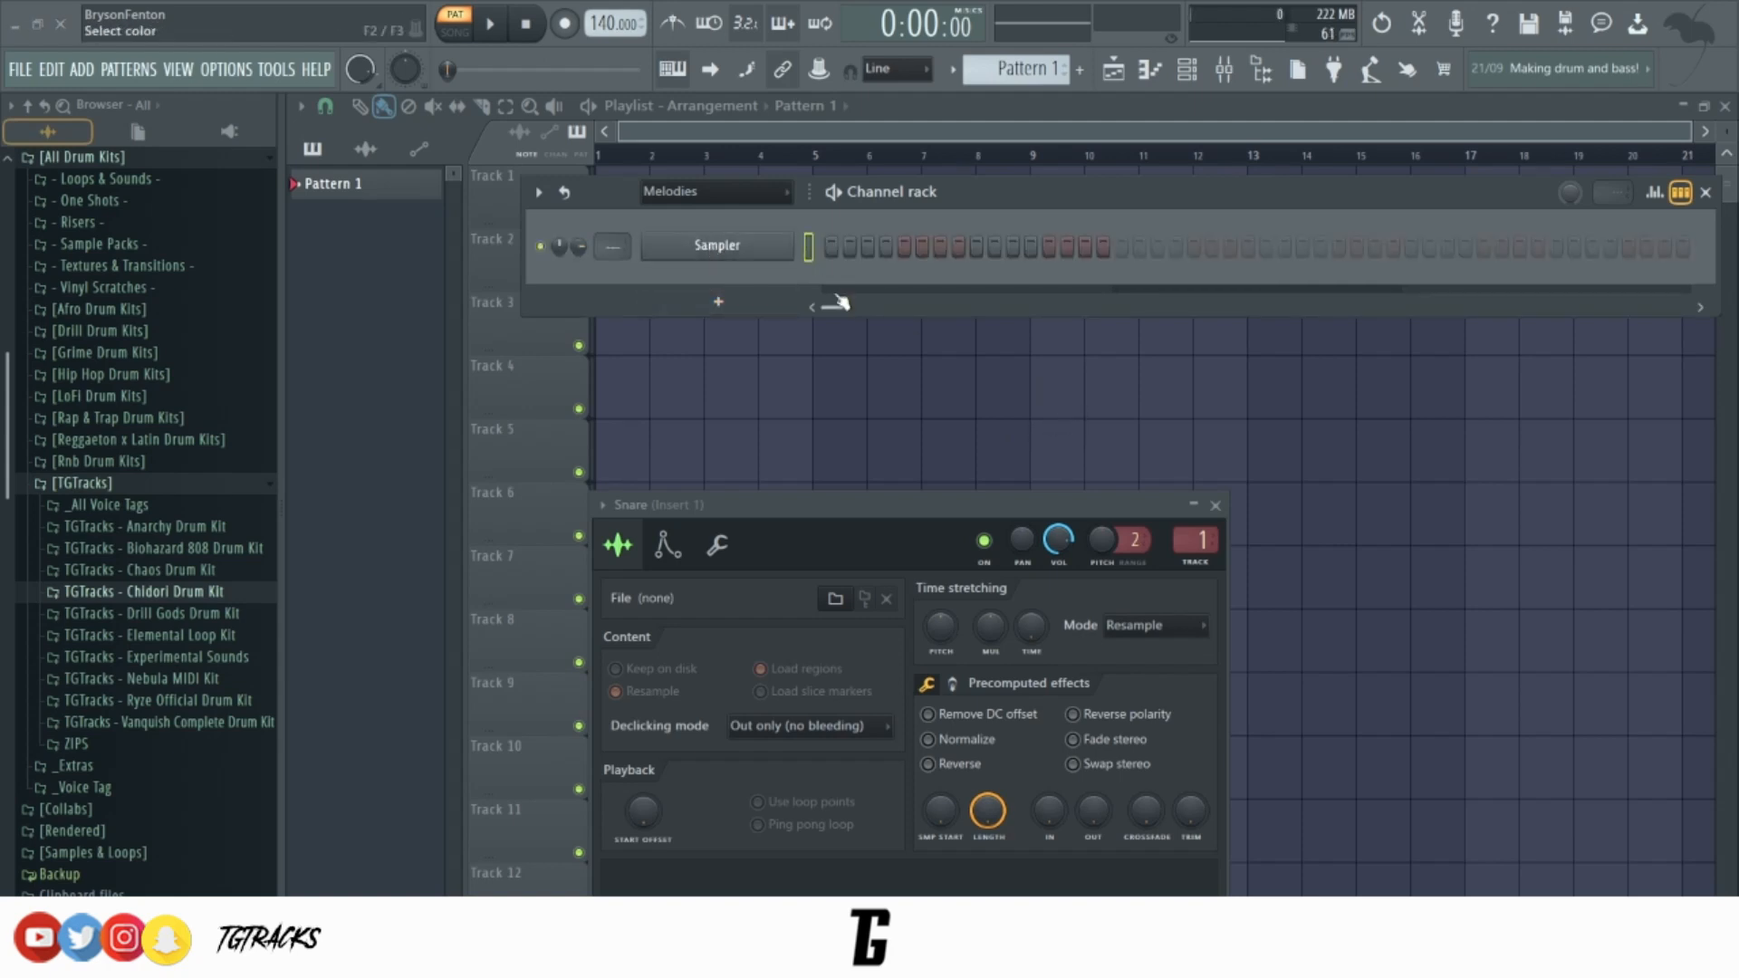
pyautogui.hotkey('alt', 'c')
pyautogui.hotkey('alt', 'c')
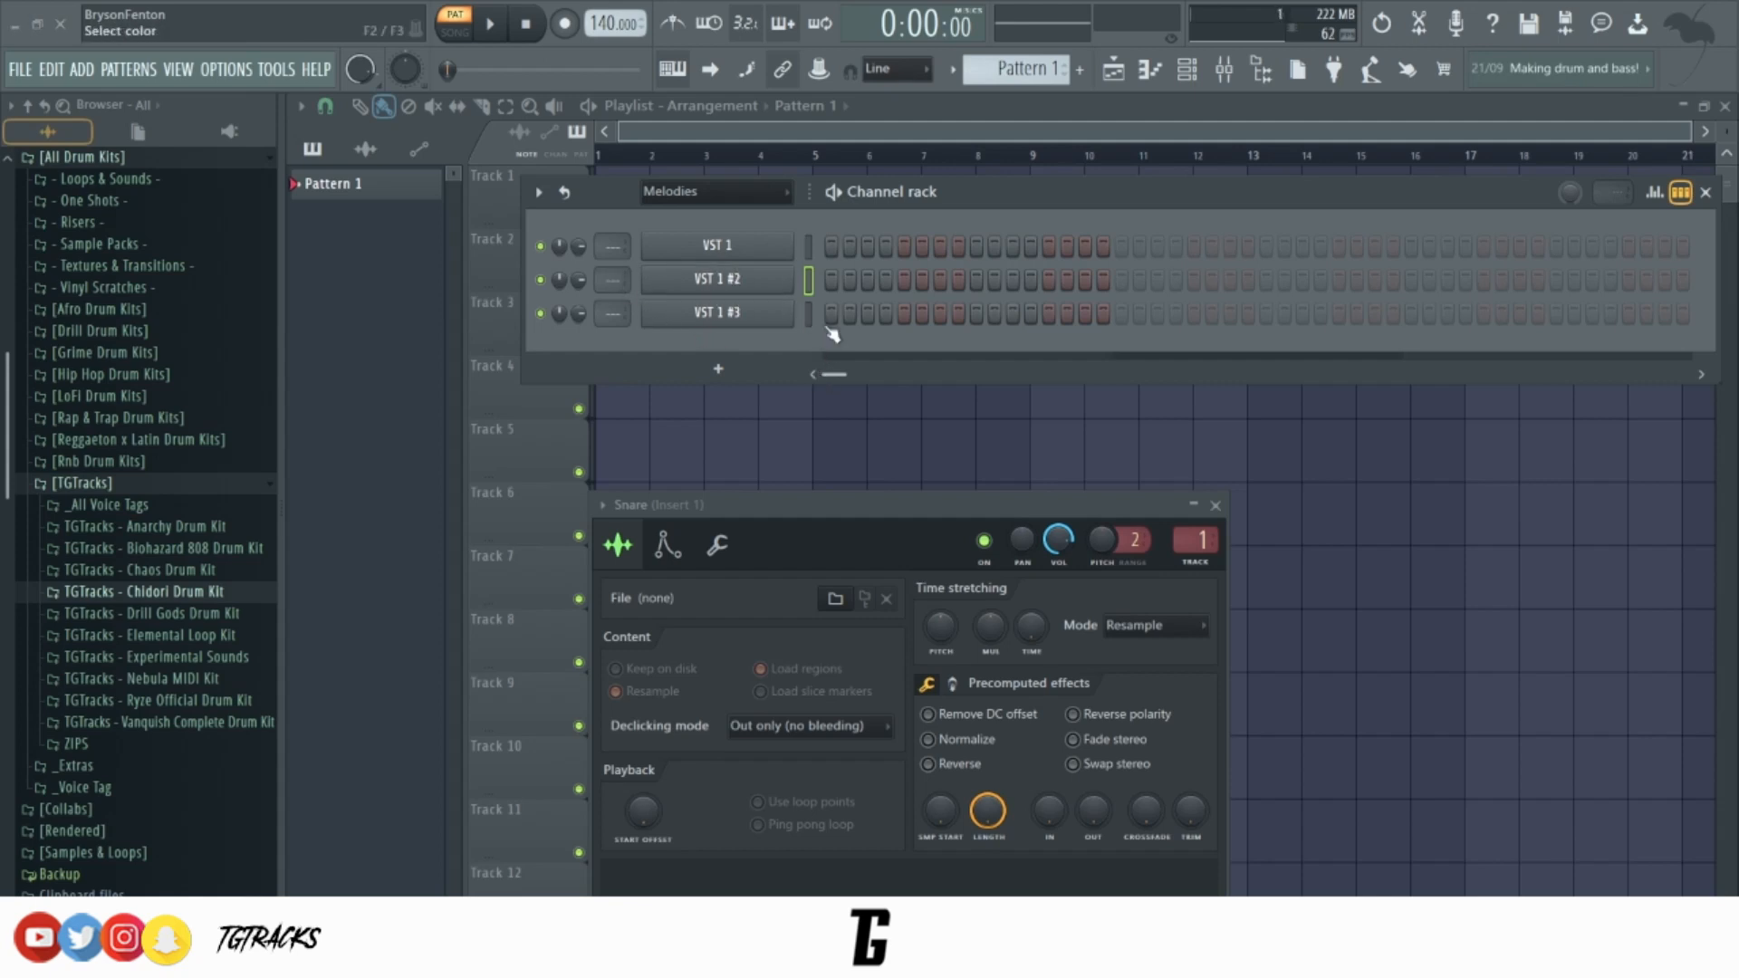
# Rename the two cloned Melodies channels as VST 2 and VST 3.
pyautogui.press('Return')
pyautogui.rightClick(746, 318)
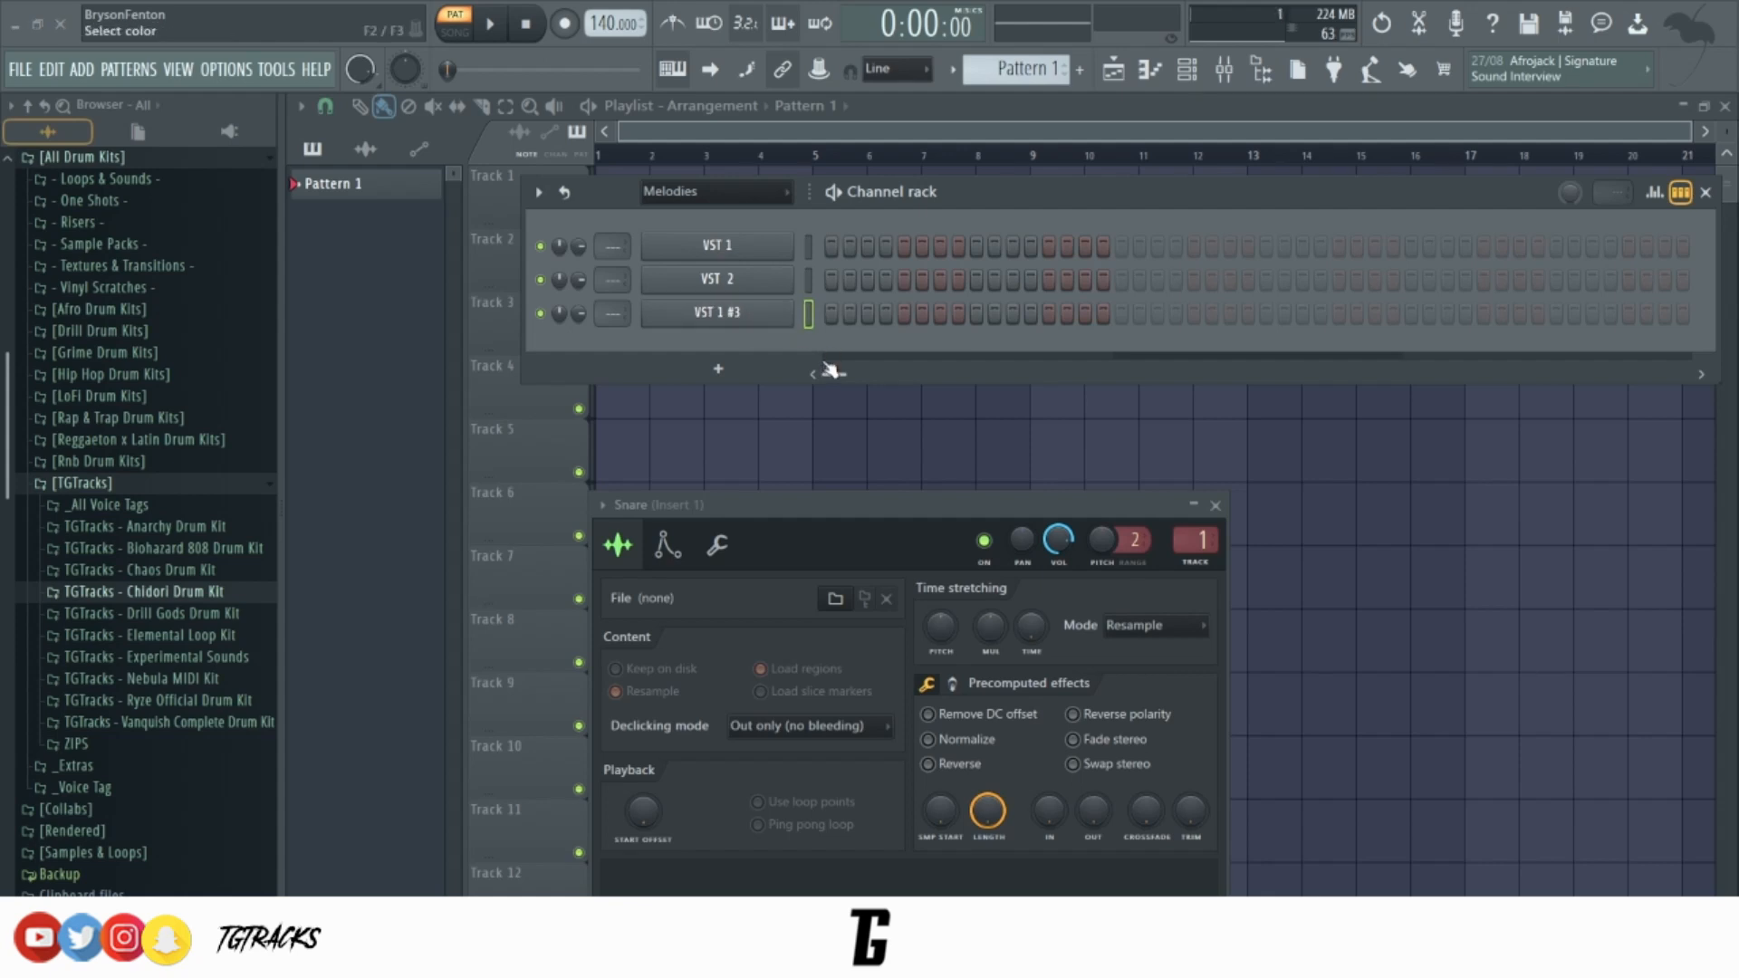
pyautogui.press('Return')
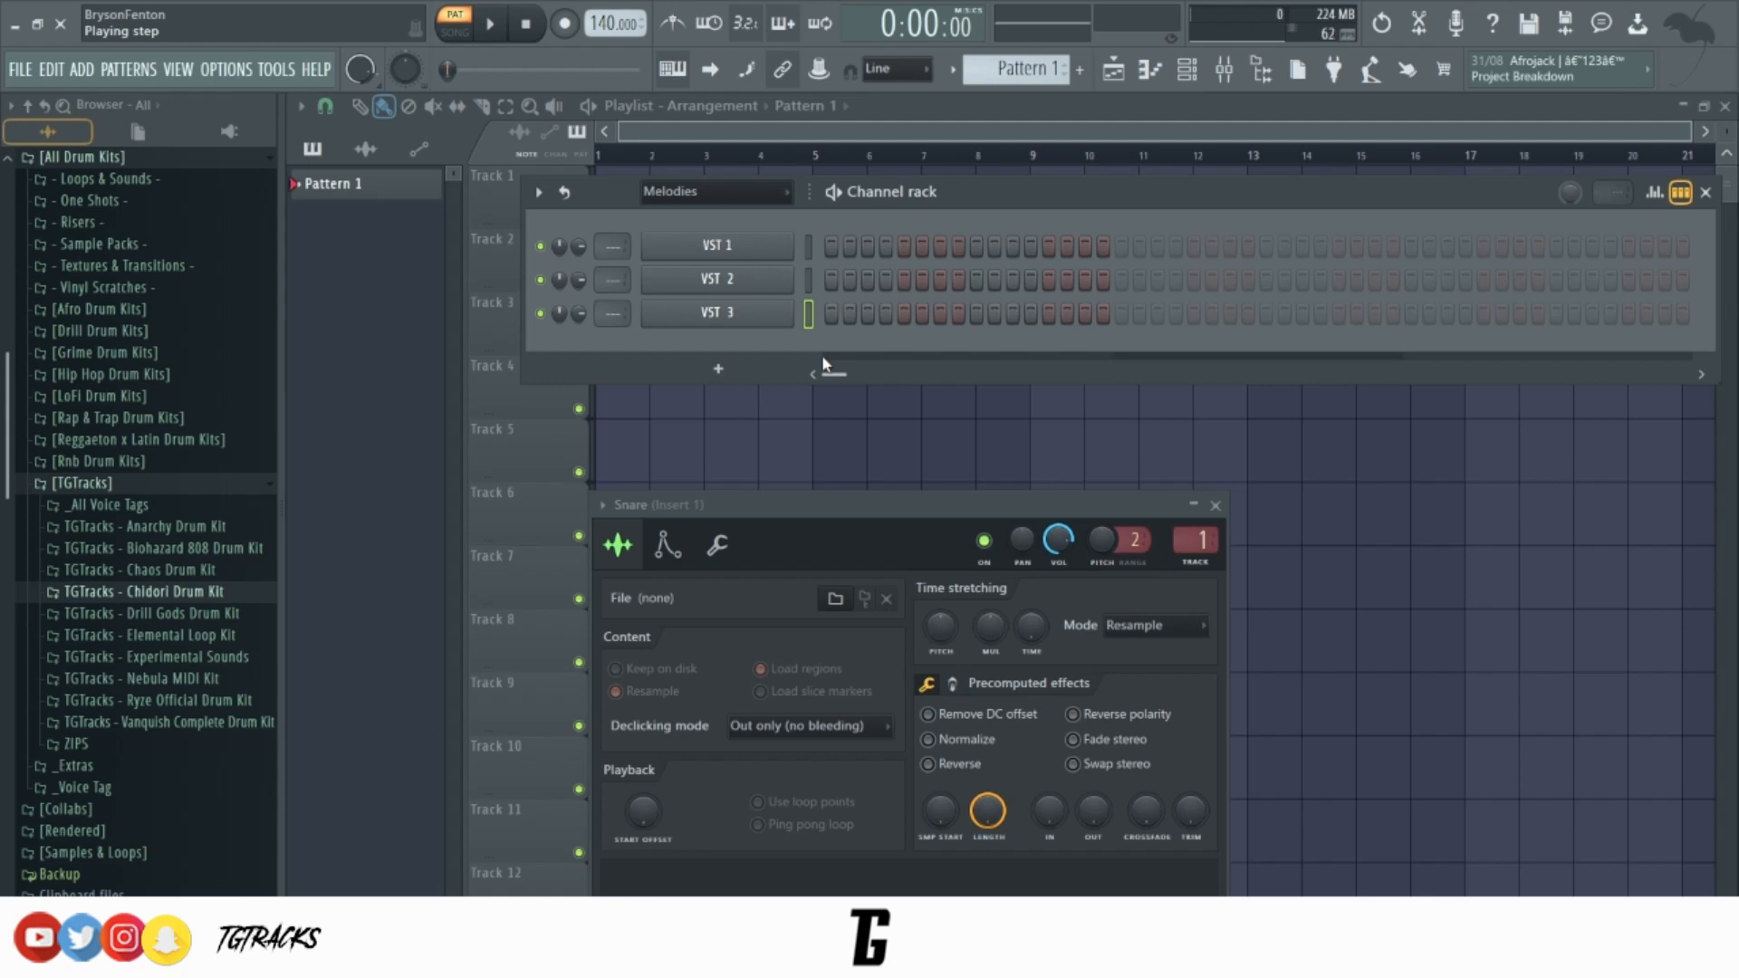
# Switch between the channel groups and display all channels in the channel rack.
pyautogui.click(677, 245)
pyautogui.click(691, 197)
pyautogui.click(665, 281)
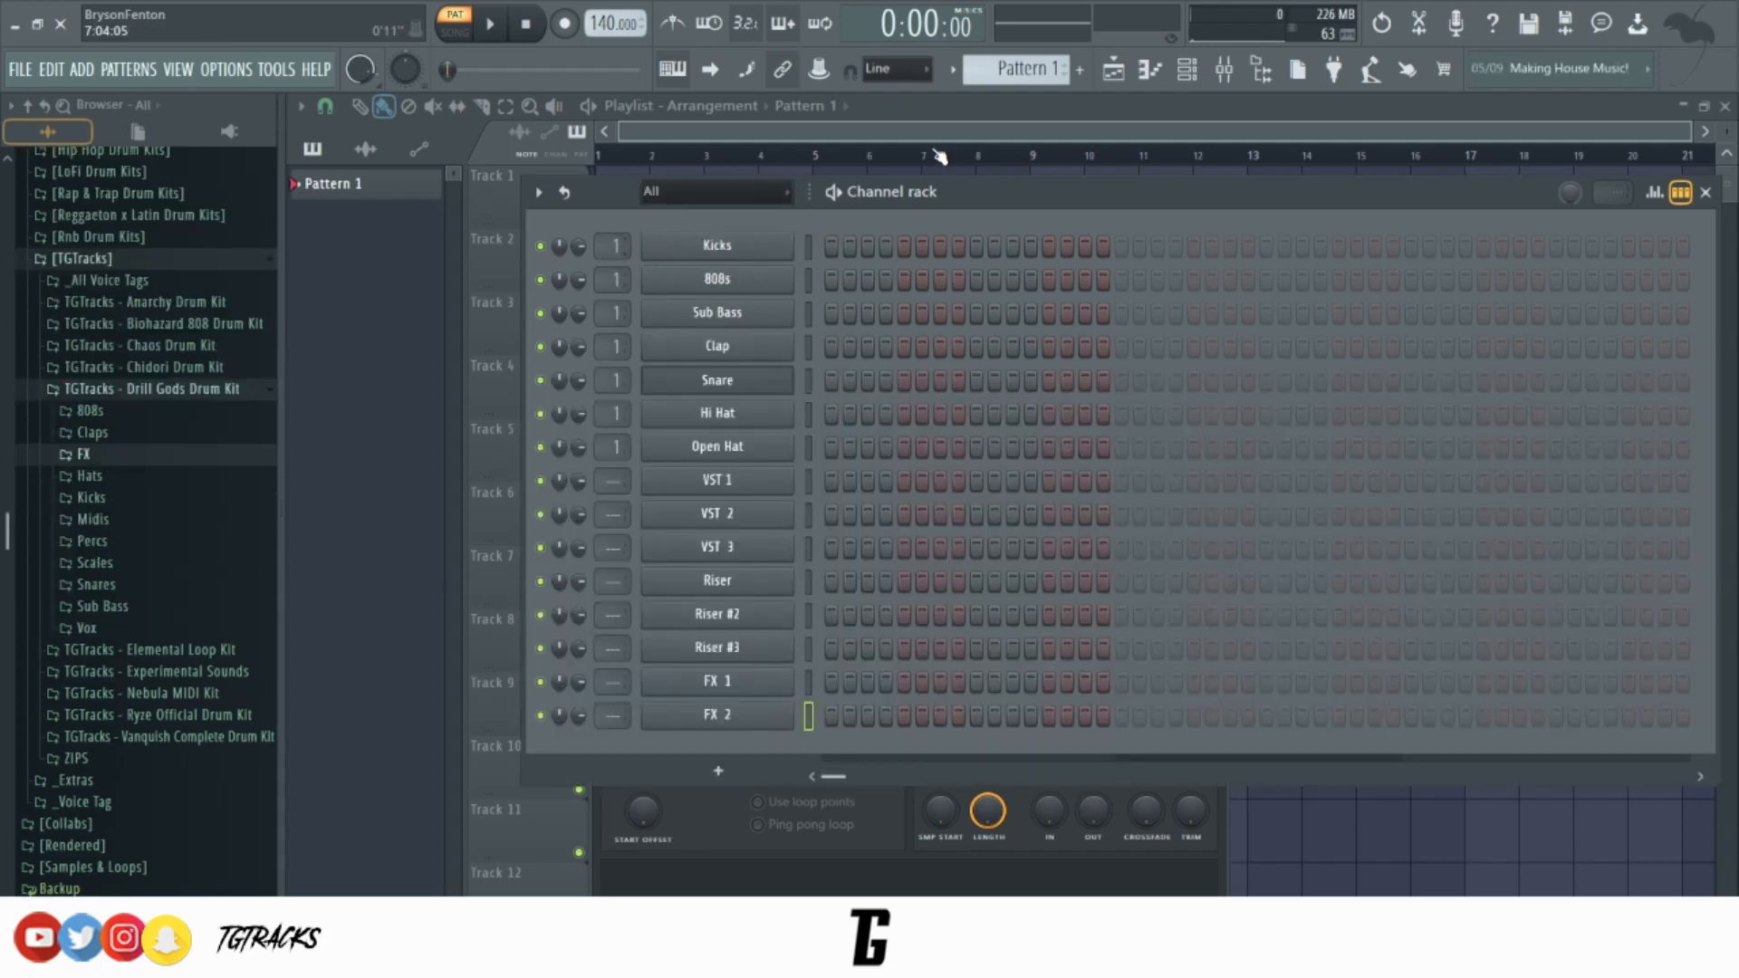
# Open the mixer and name insert 1 KICKS/808s and insert 2 MELODIES.
pyautogui.click(1226, 72)
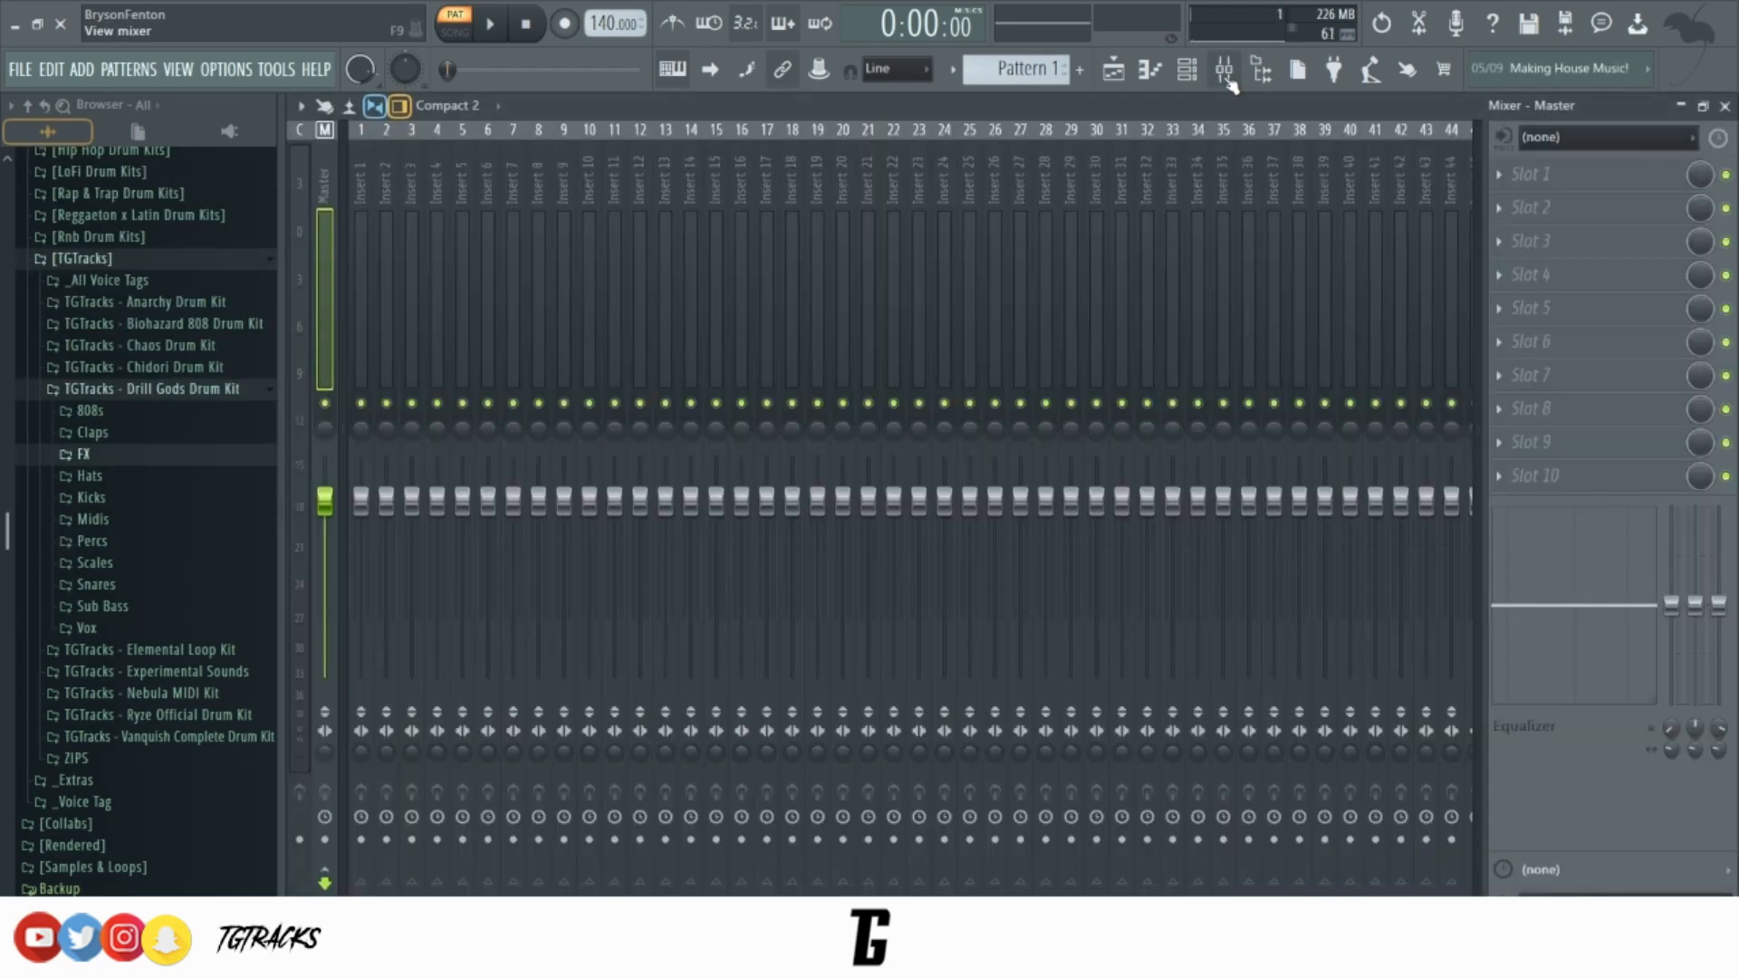
pyautogui.click(364, 297)
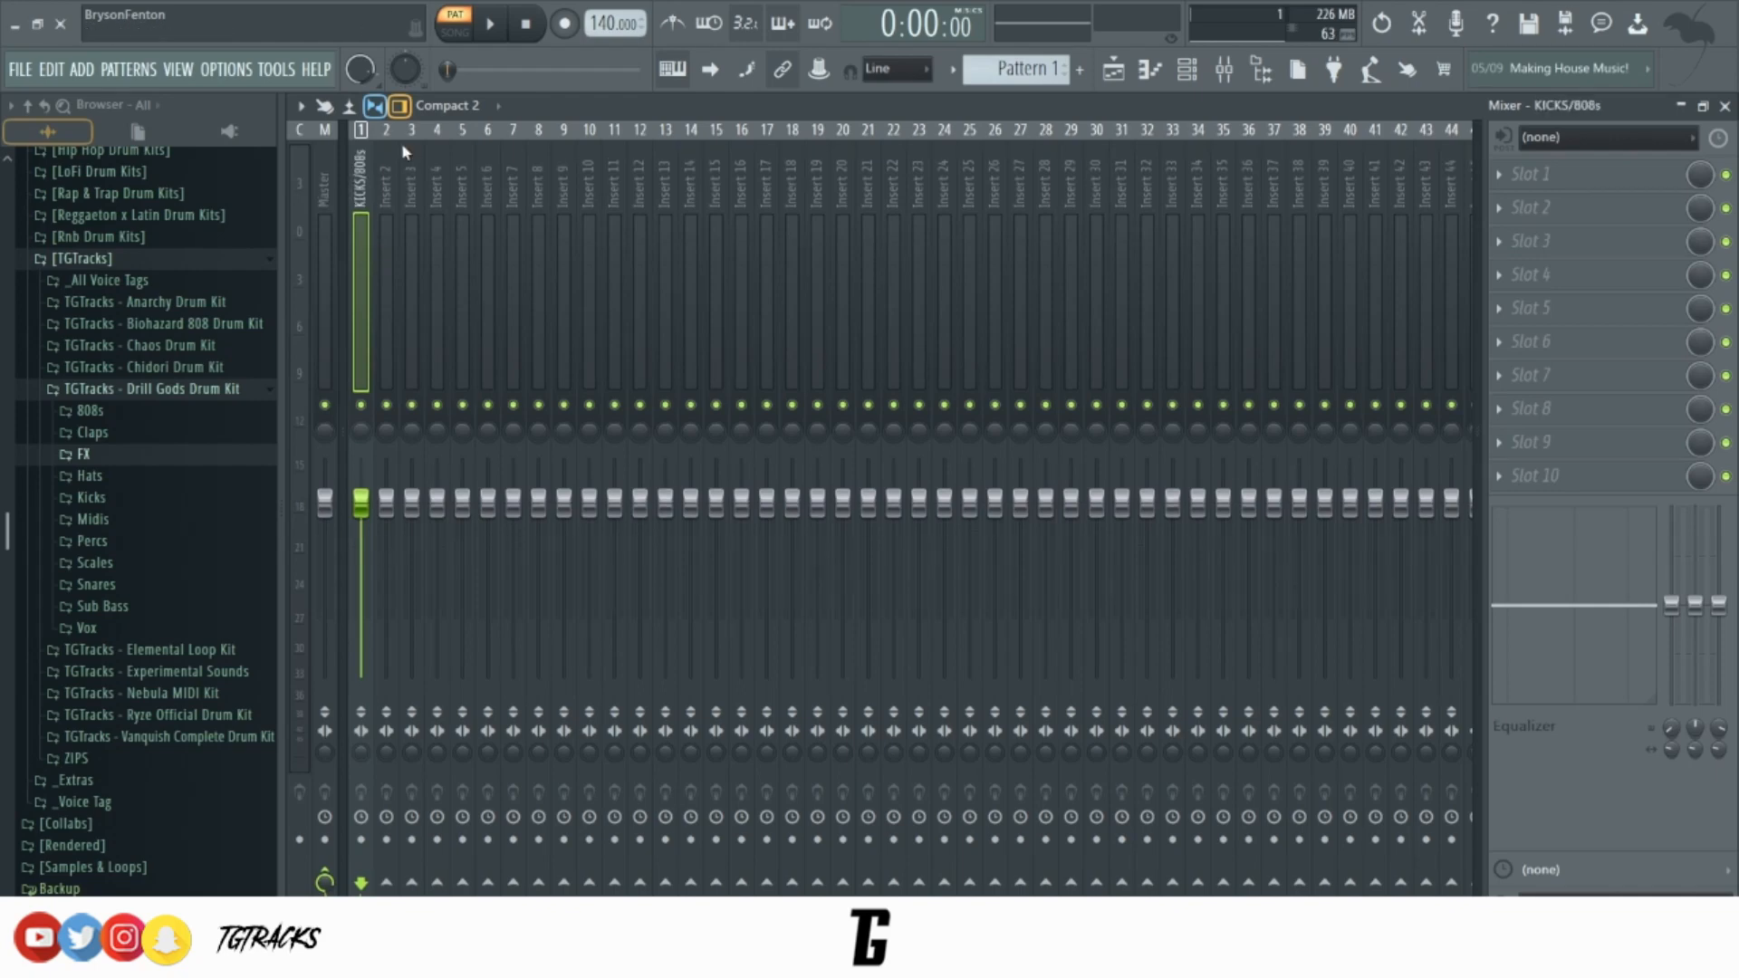
pyautogui.click(384, 154)
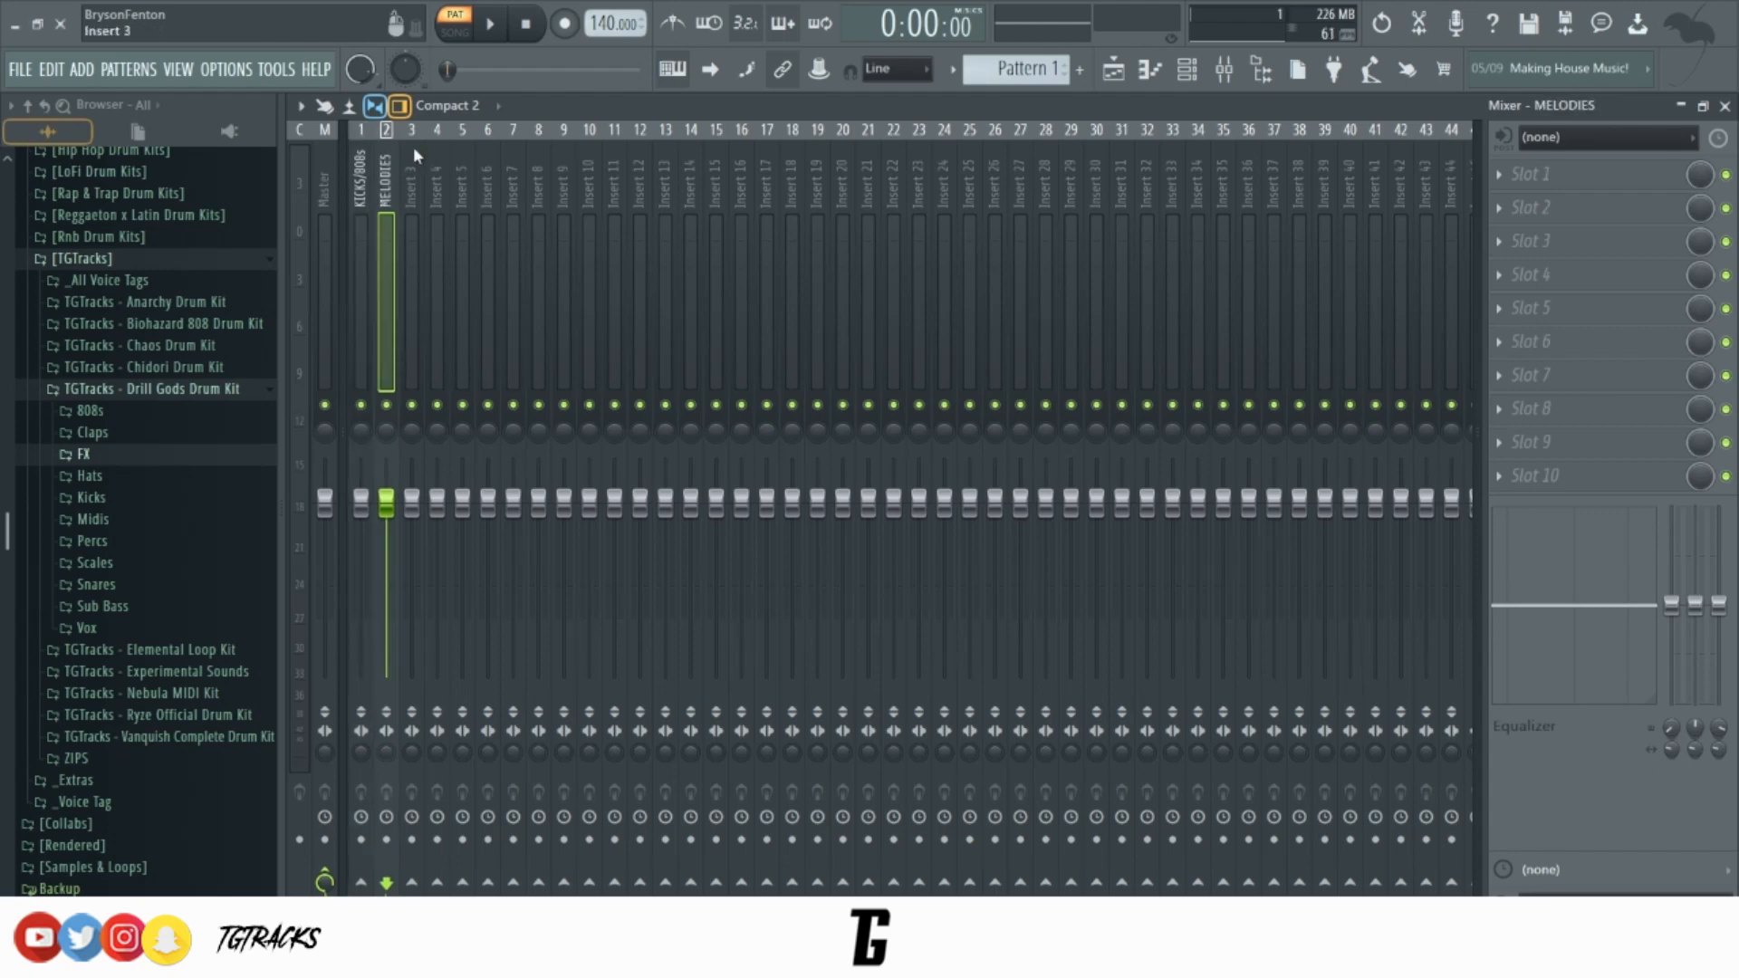
# Name insert 3 DRUMS and move it ahead of MELODIES, and name insert 4 FX.
pyautogui.click(414, 150)
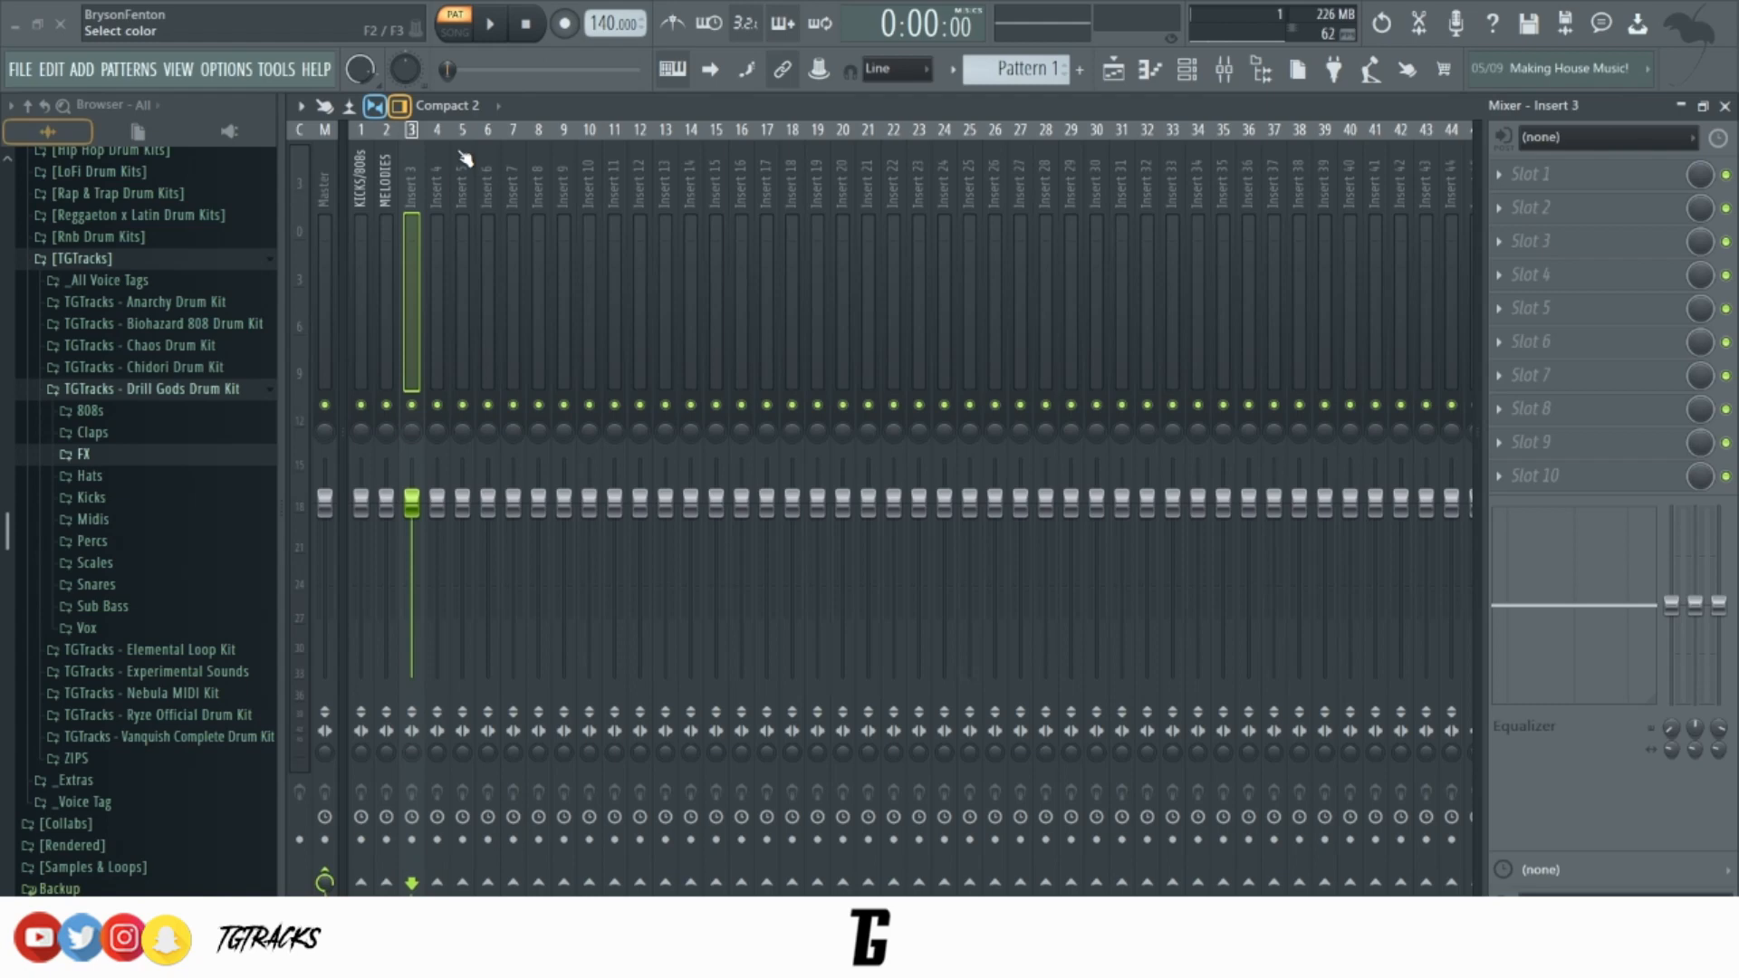
pyautogui.hotkey('alt', 'Left')
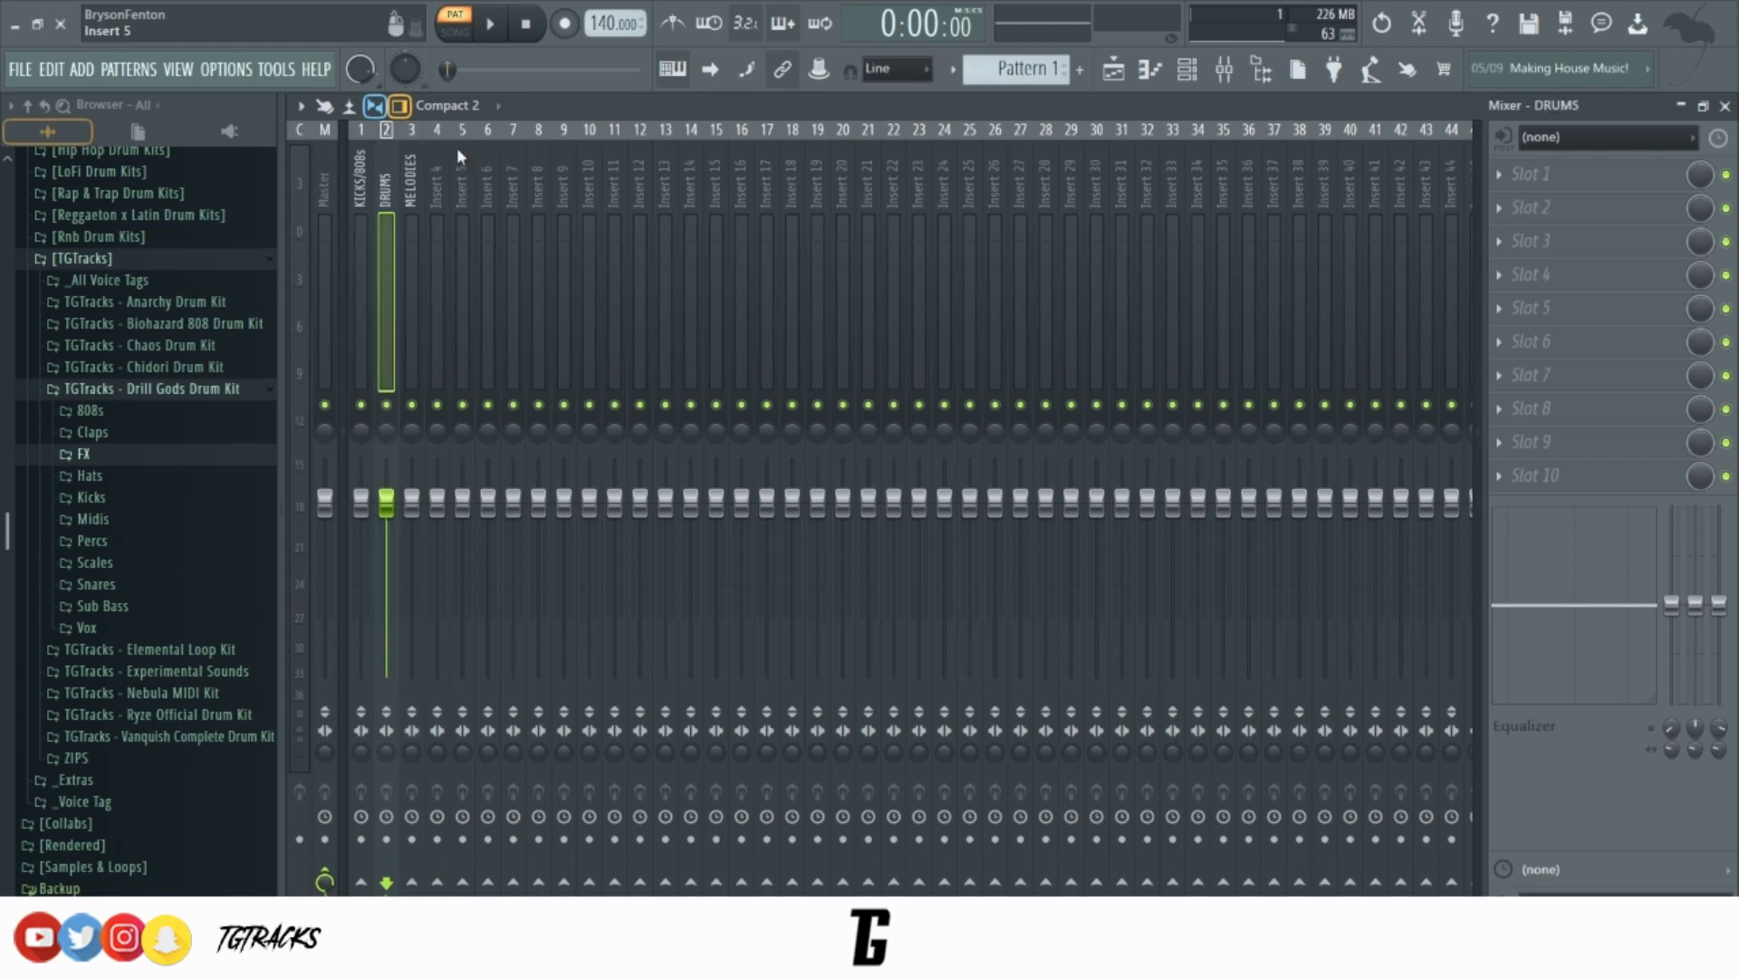
pyautogui.click(434, 150)
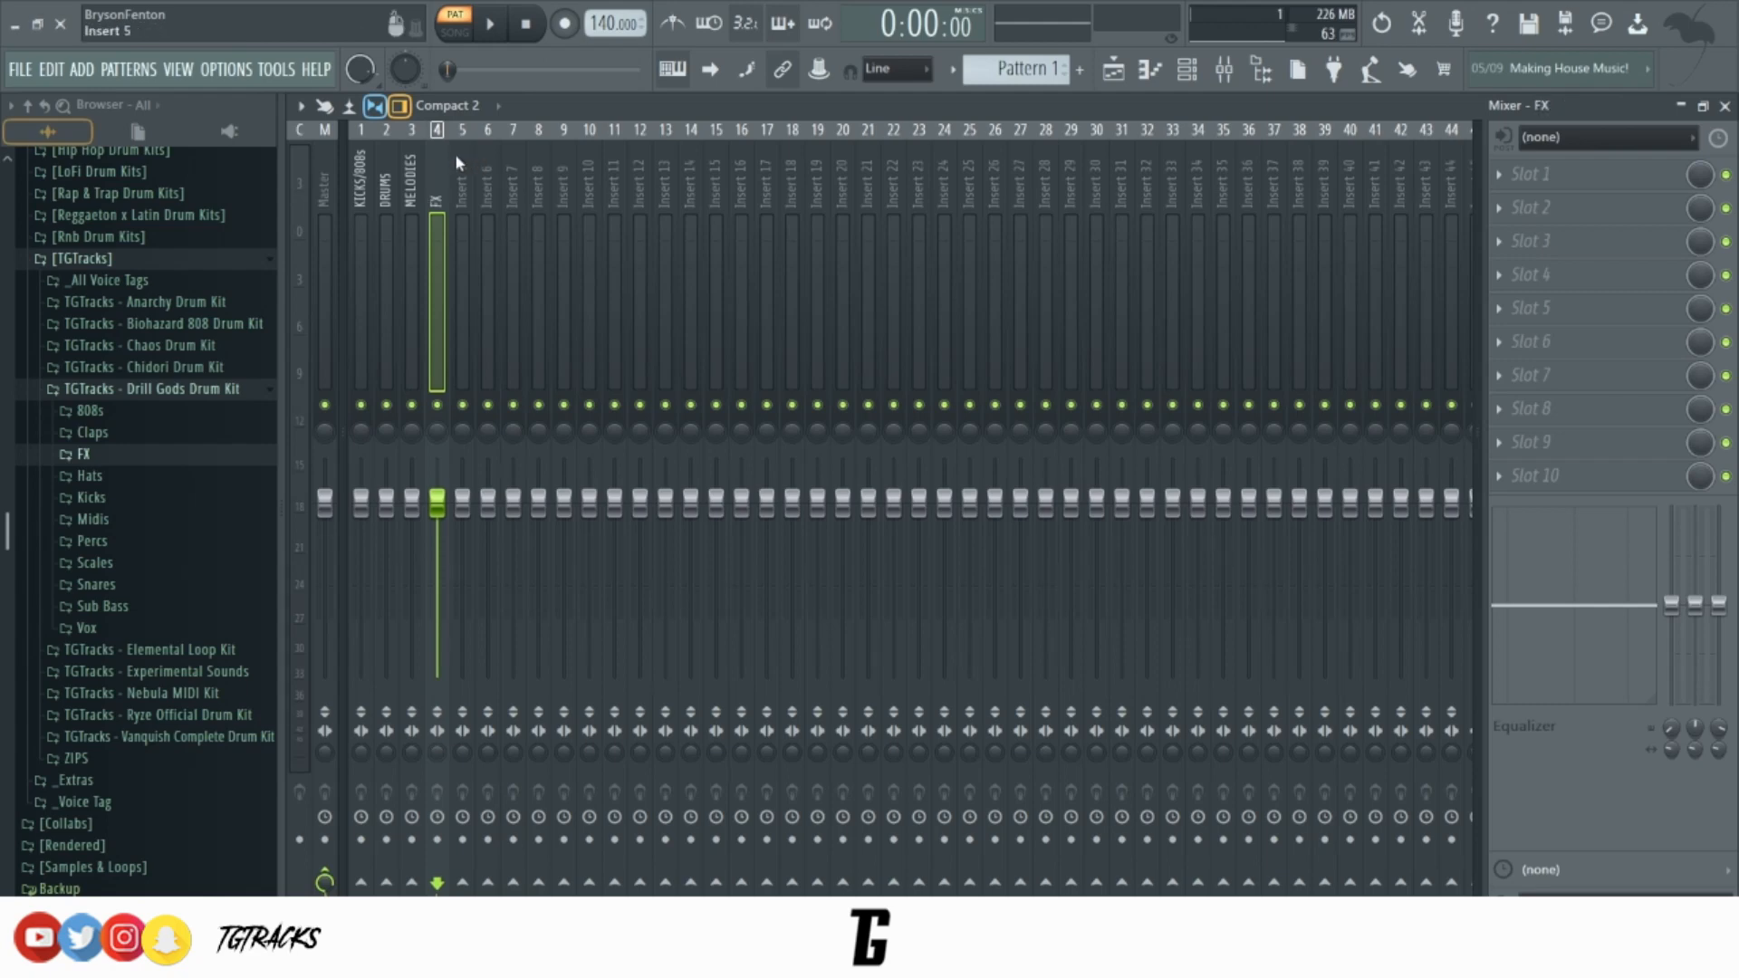
# Color the KICKS/808s, DRUMS, MELODIES and FX mixer tracks dark blue.
pyautogui.moveTo(432, 164); pyautogui.dragTo(370, 172)
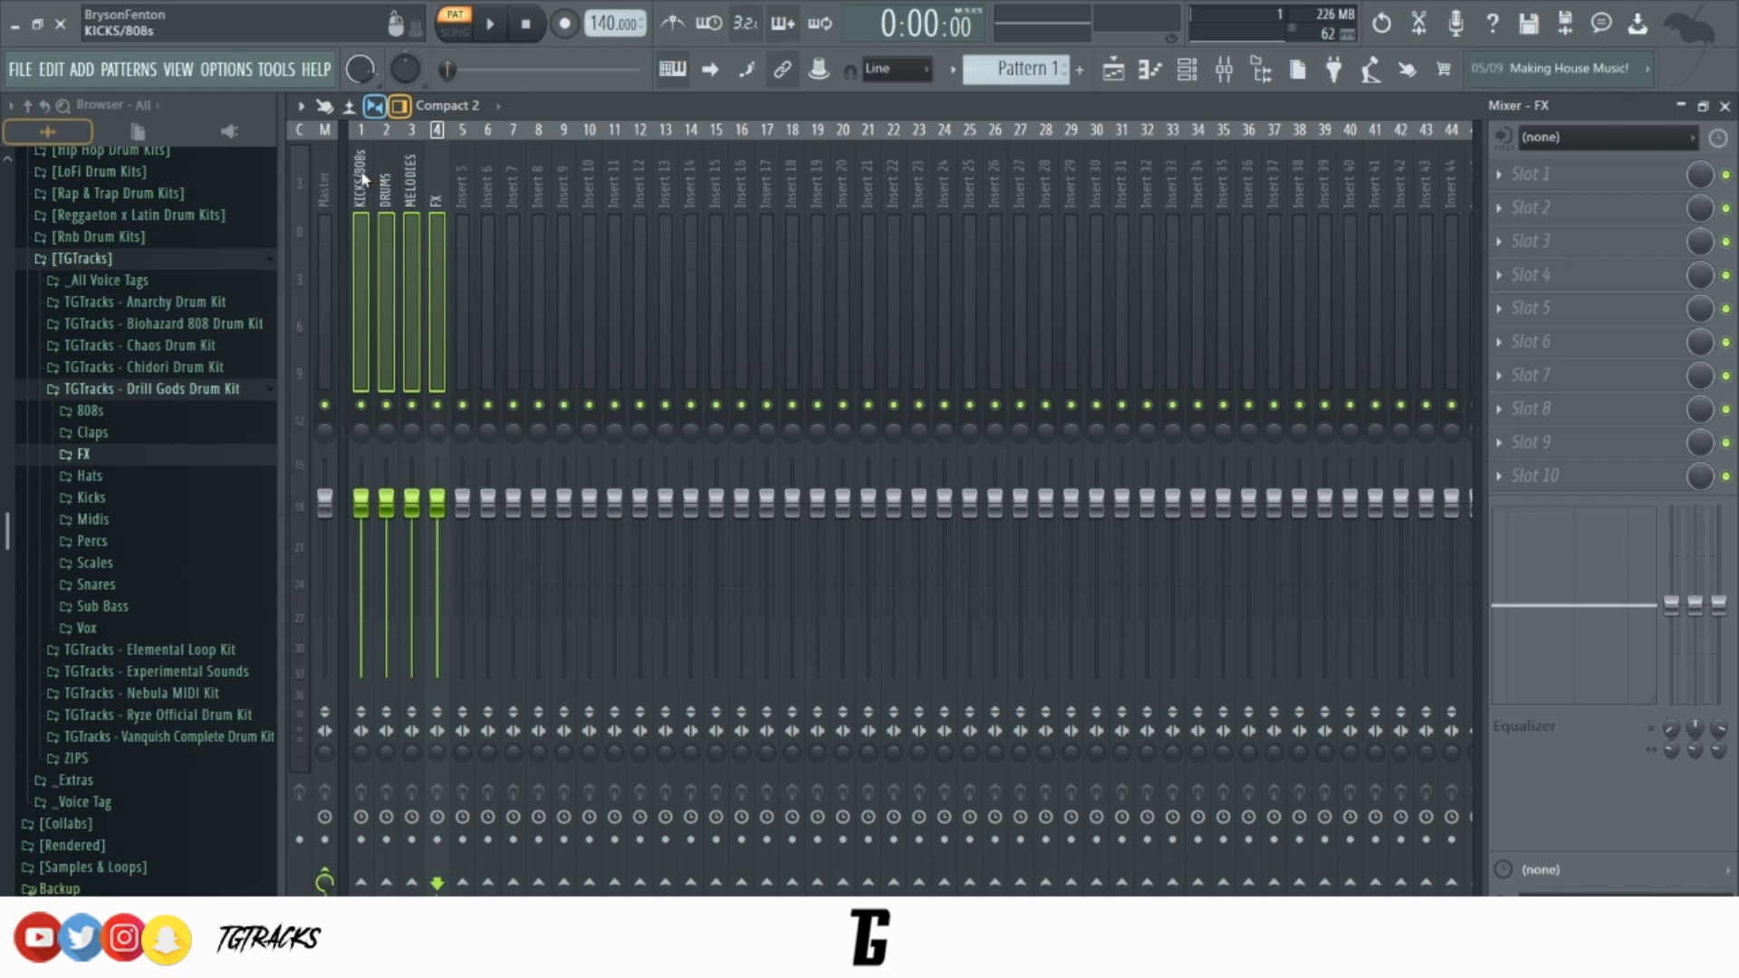
pyautogui.rightClick(363, 175)
pyautogui.click(437, 176)
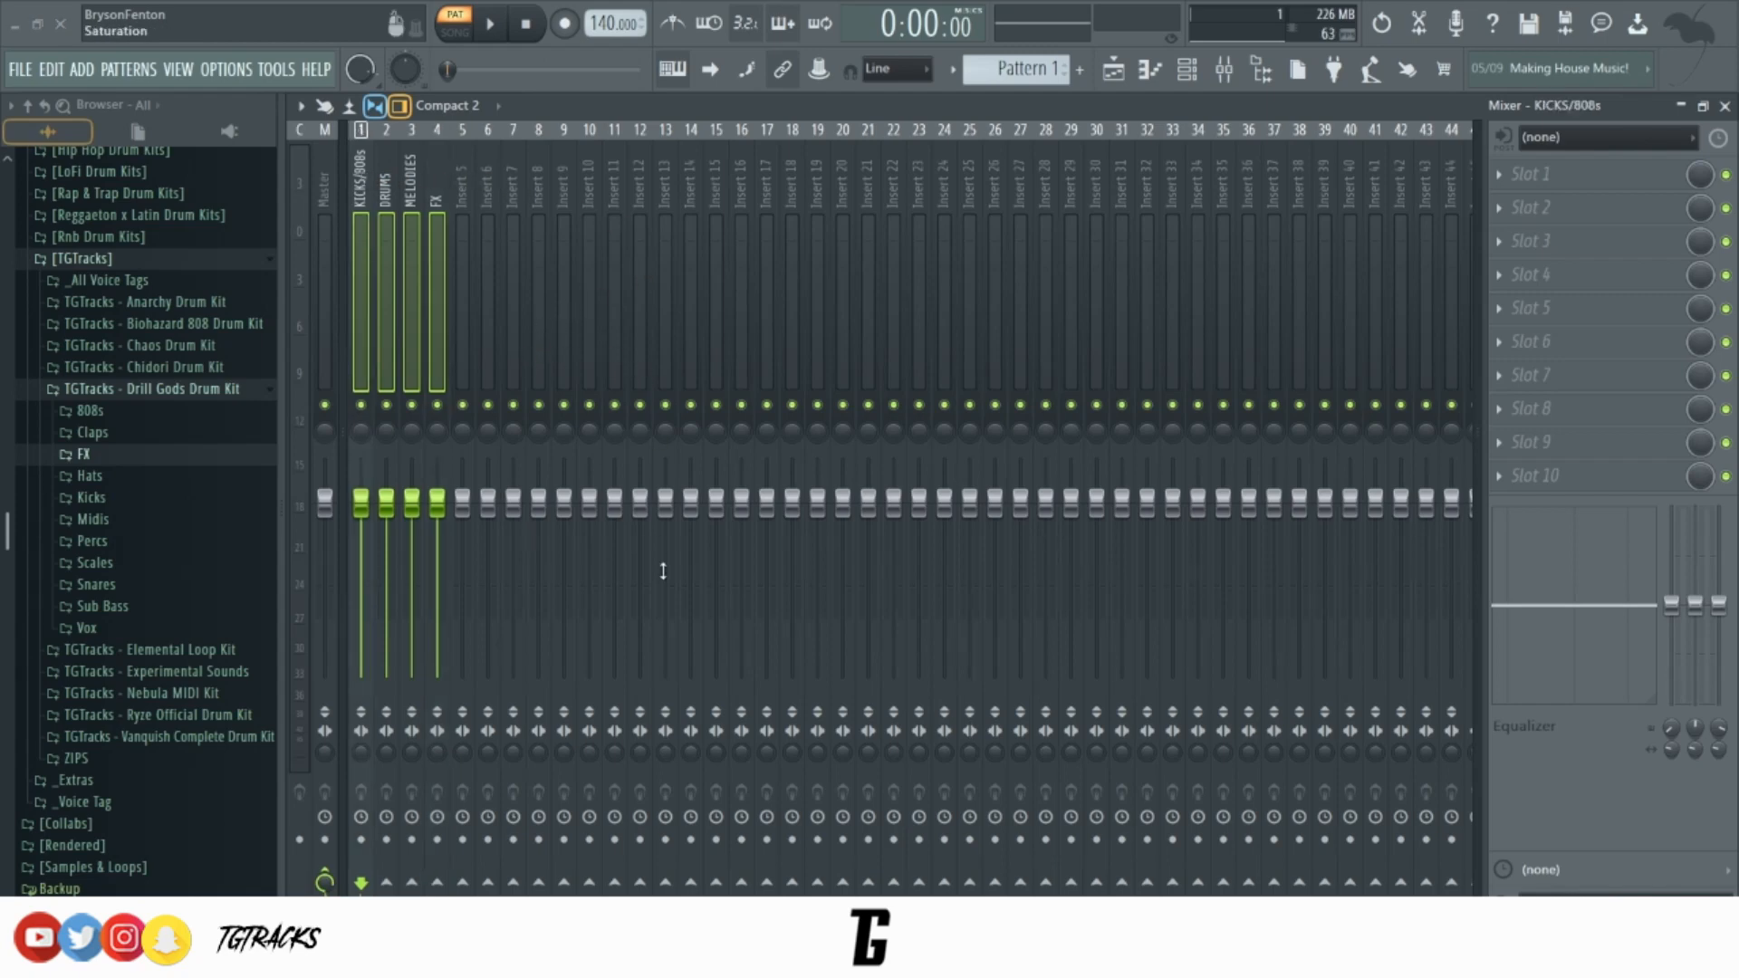
pyautogui.click(784, 662)
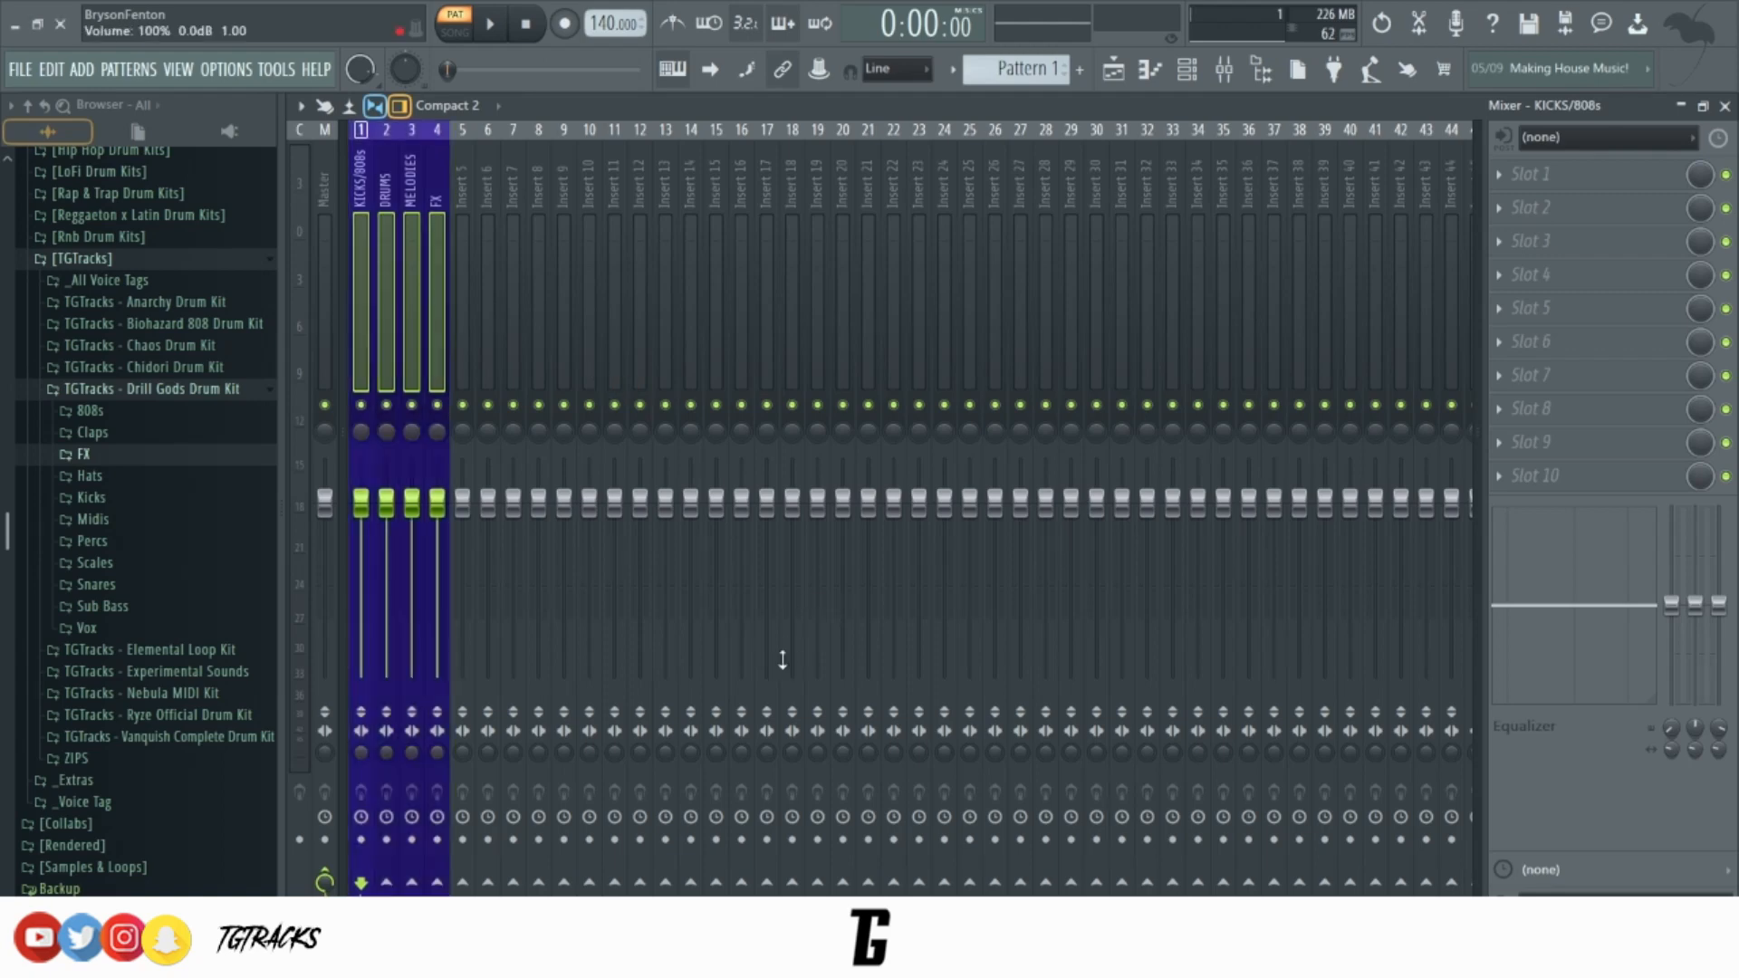
# Route all channels from Kicks to FX 2 to their own mixer tracks, starting at insert 5.
pyautogui.click(438, 253)
pyautogui.click(363, 262)
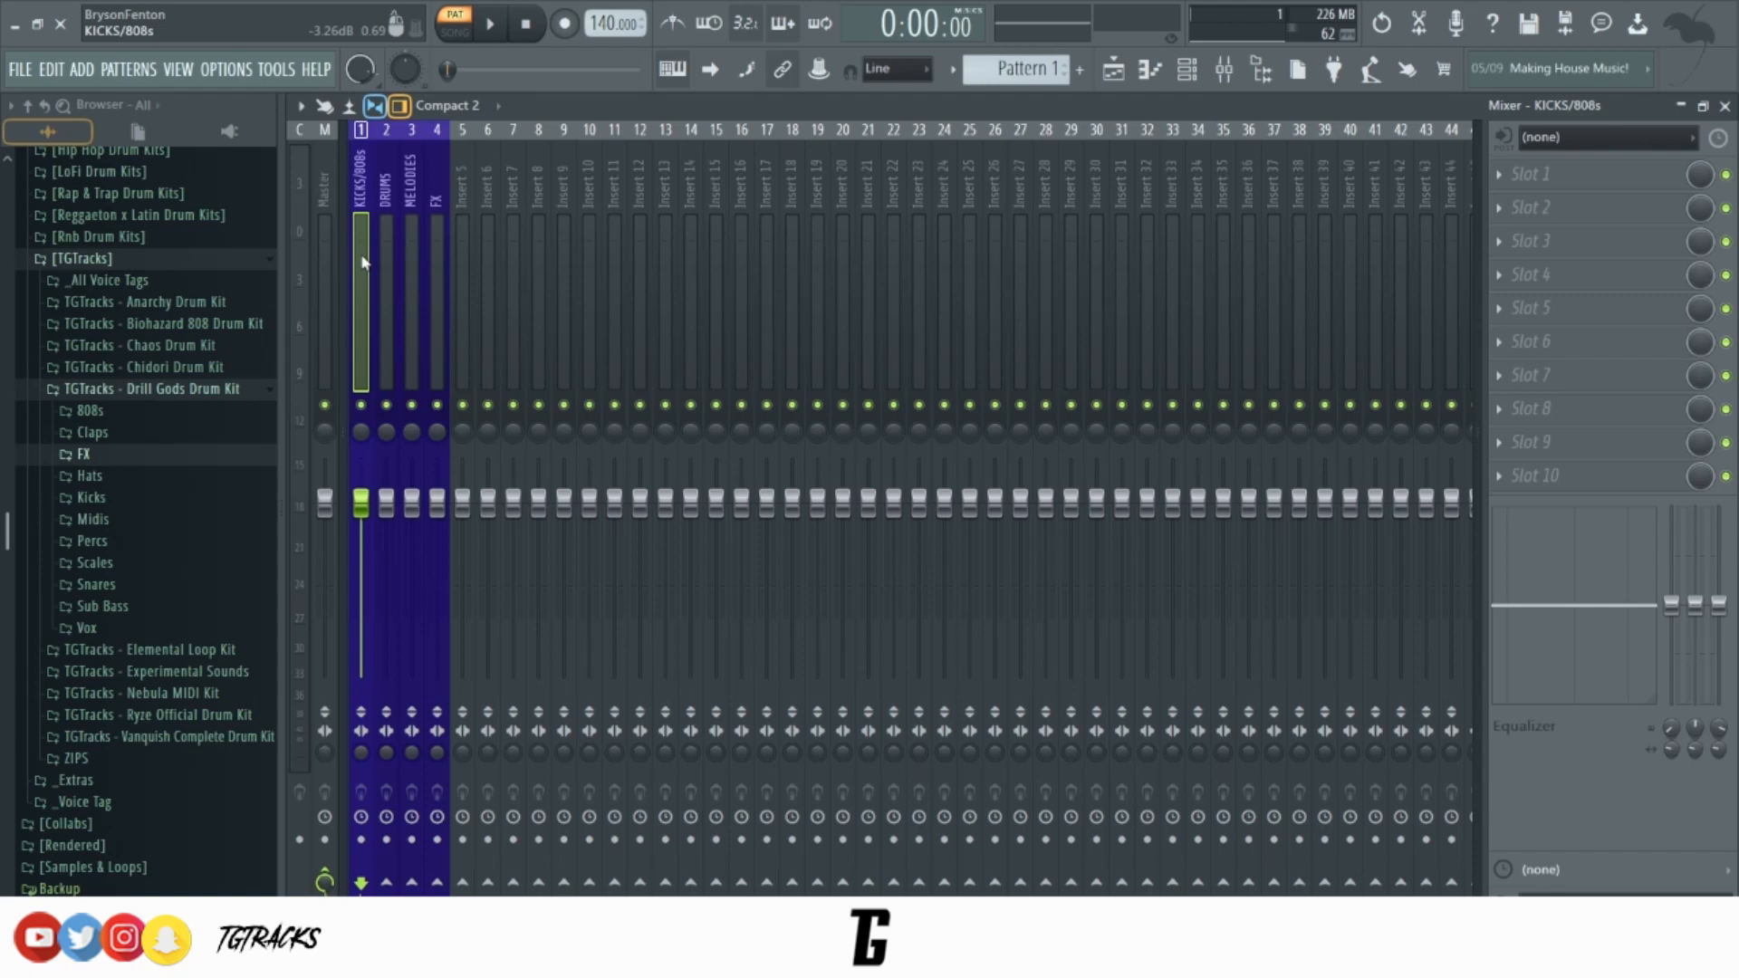
pyautogui.click(467, 217)
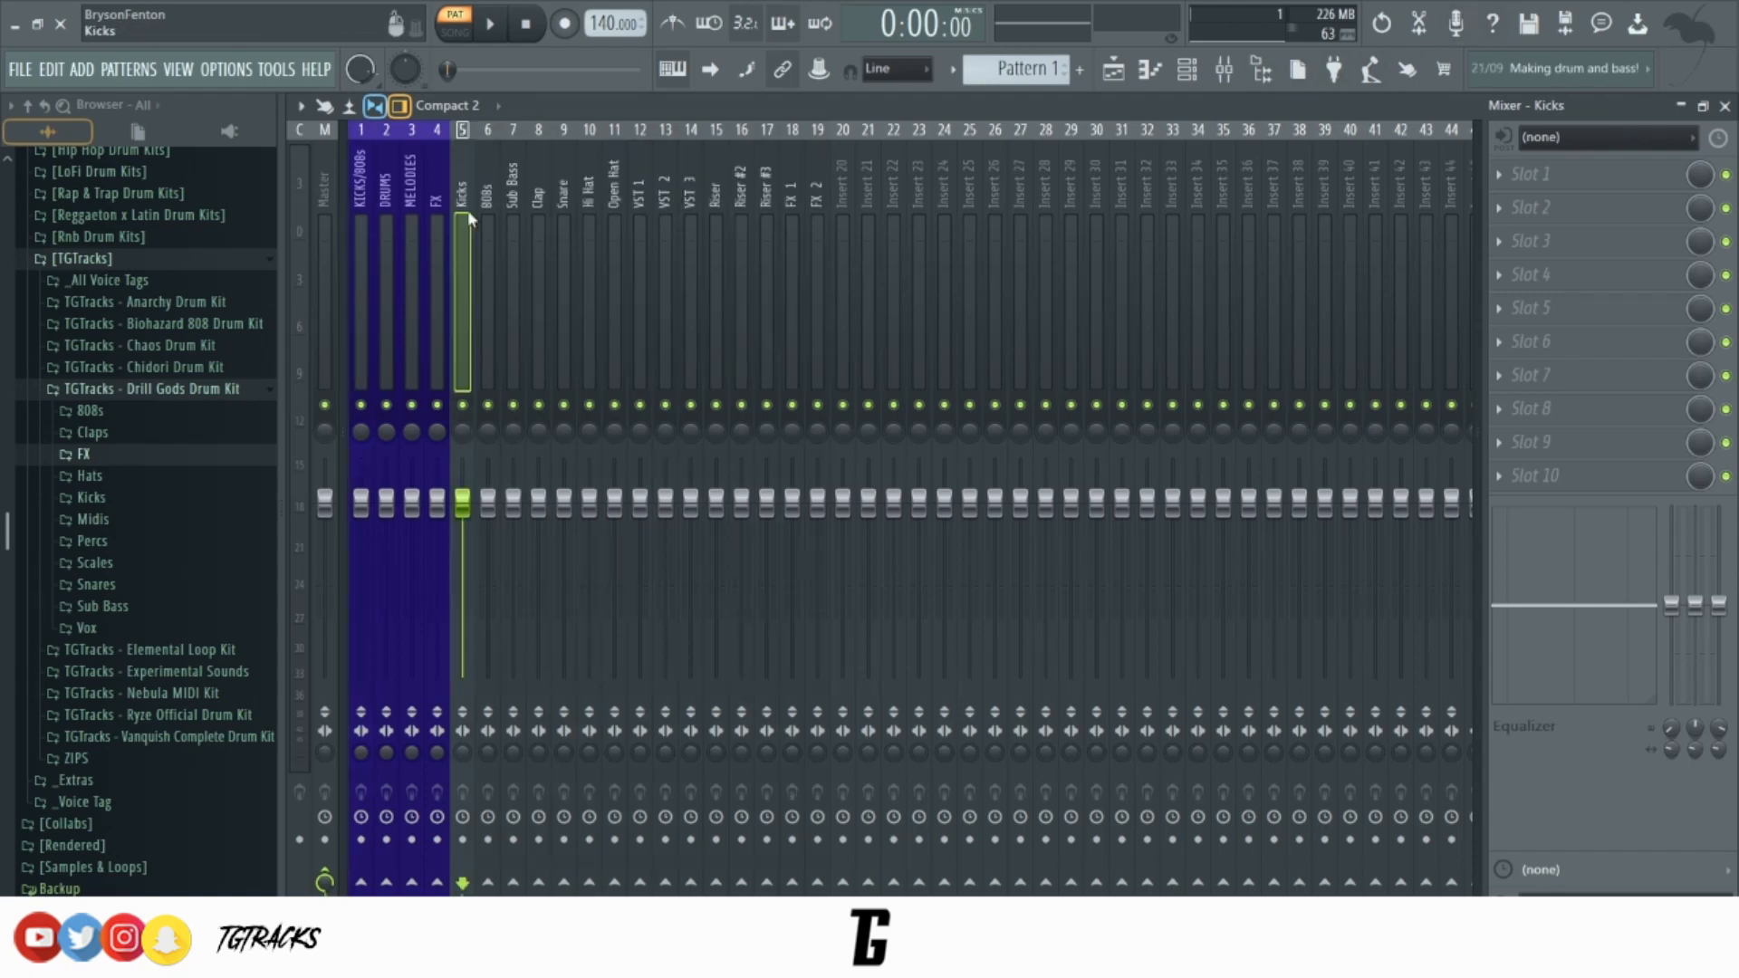
# Color mixer tracks 5 to 19, from Kicks to FX 2, dark orange.
pyautogui.moveTo(467, 210); pyautogui.dragTo(813, 247)
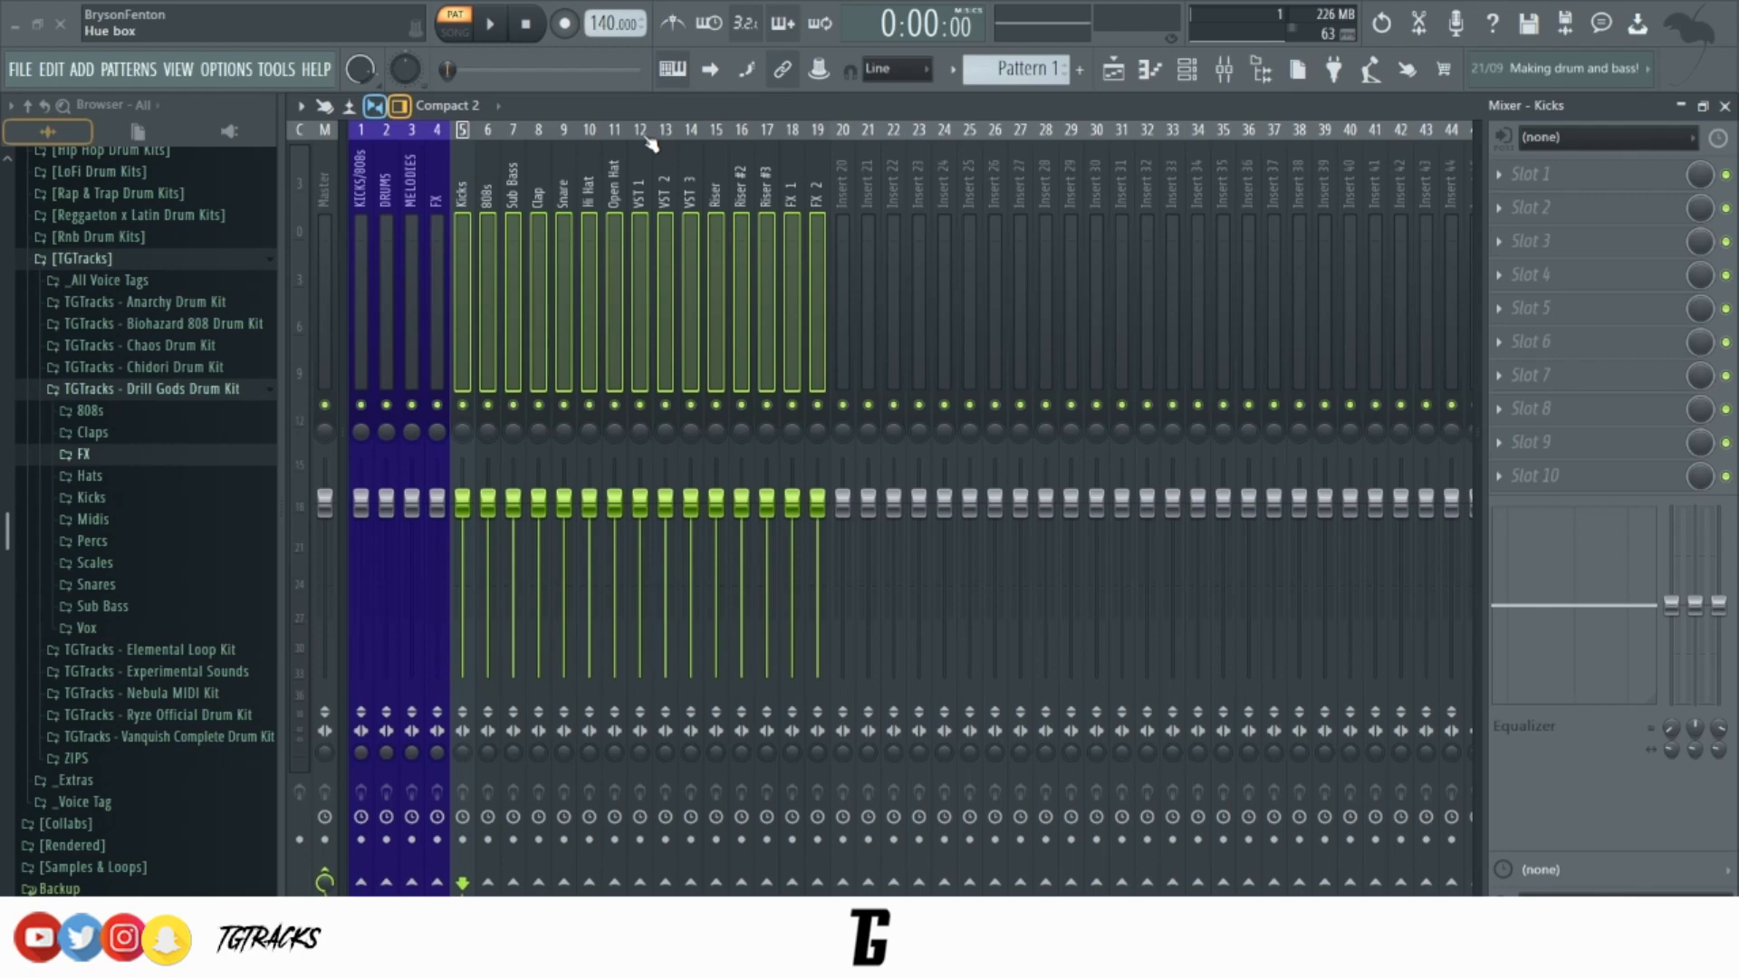
pyautogui.click(776, 232)
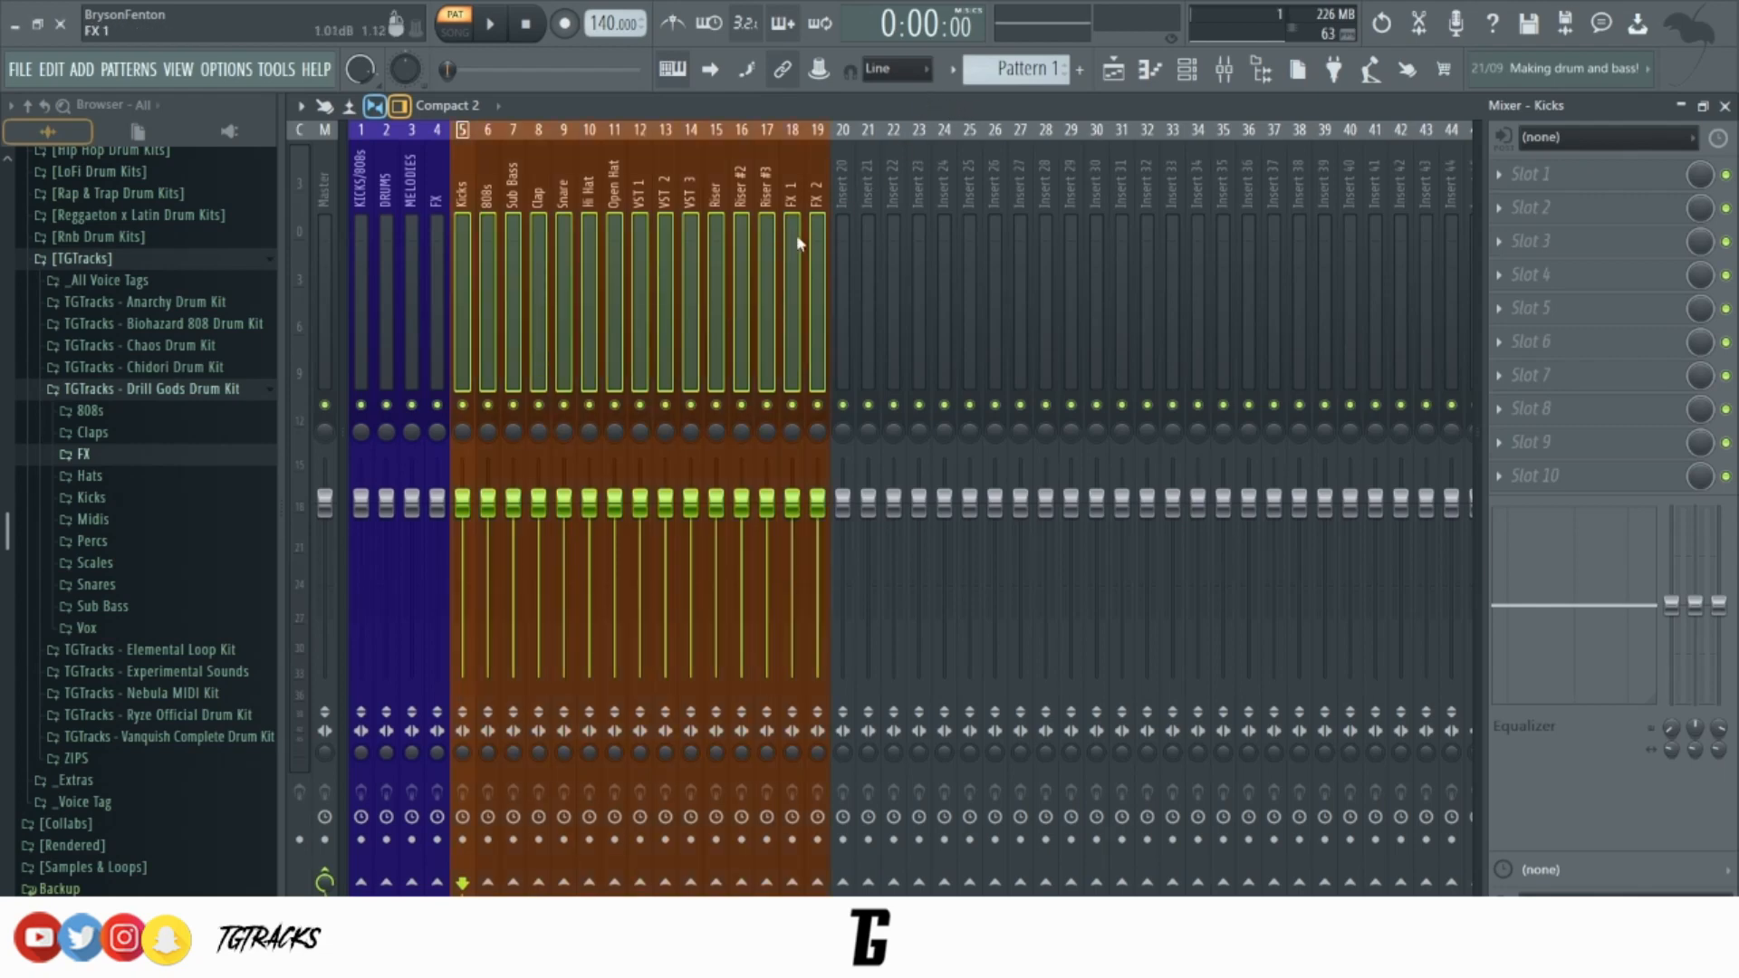
pyautogui.click(851, 254)
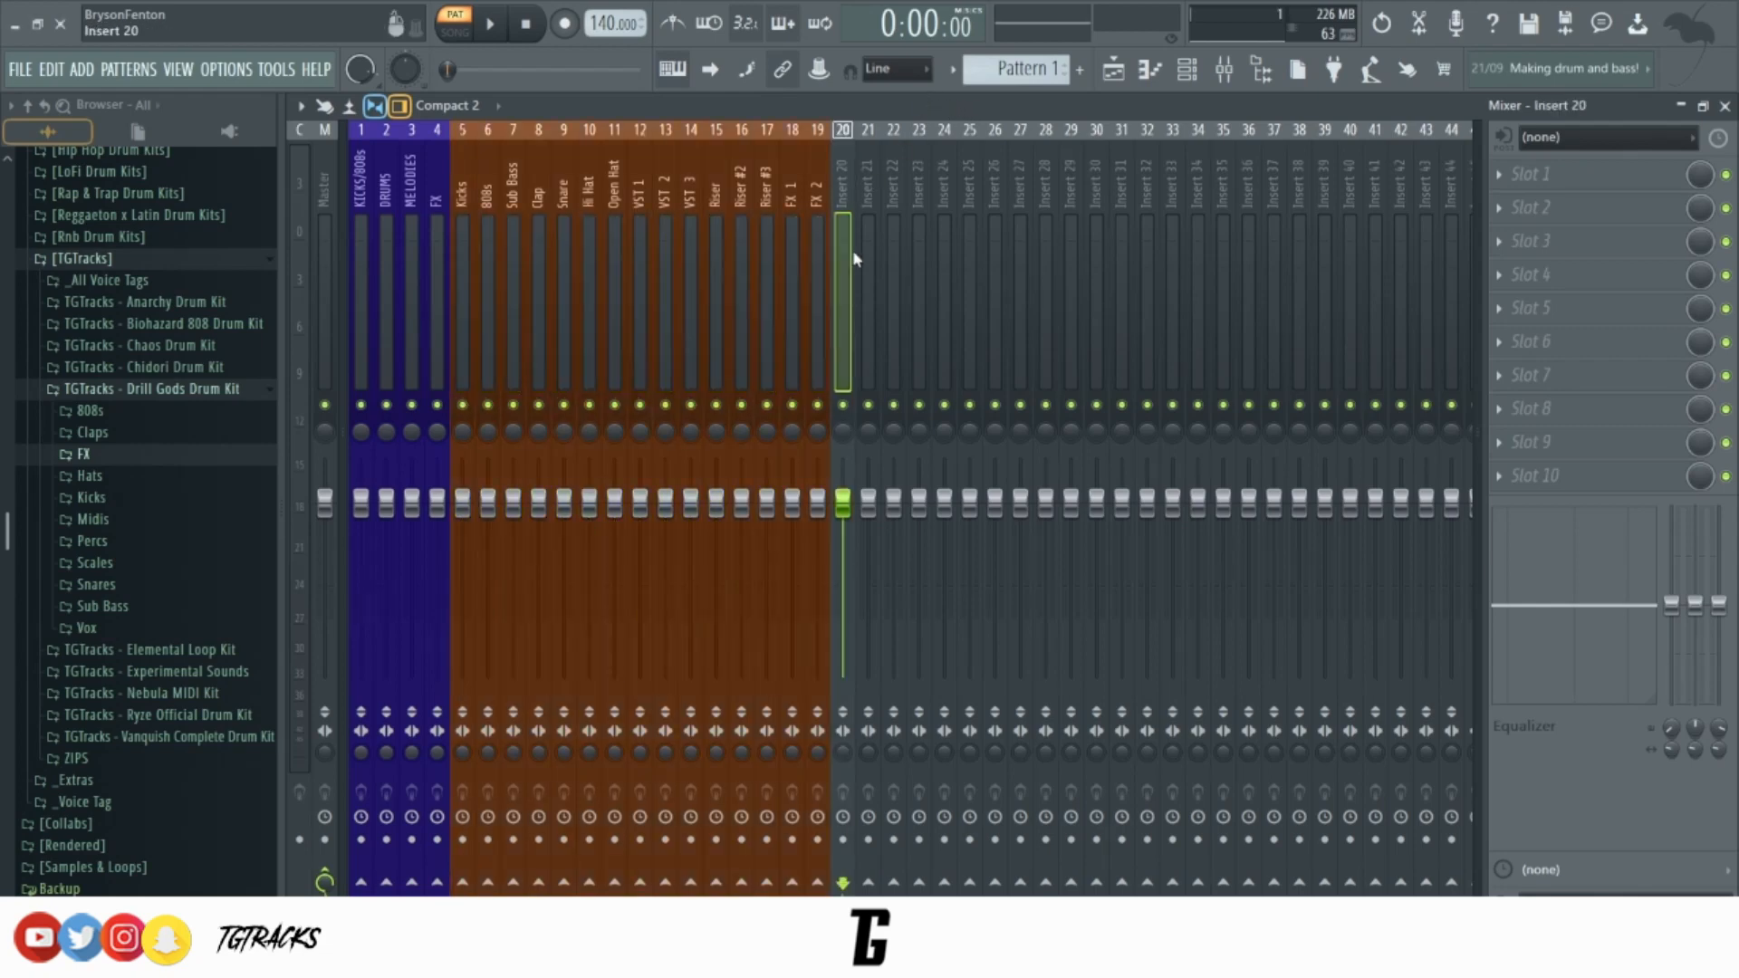
pyautogui.click(382, 229)
pyautogui.click(407, 244)
pyautogui.moveTo(406, 240); pyautogui.dragTo(458, 252)
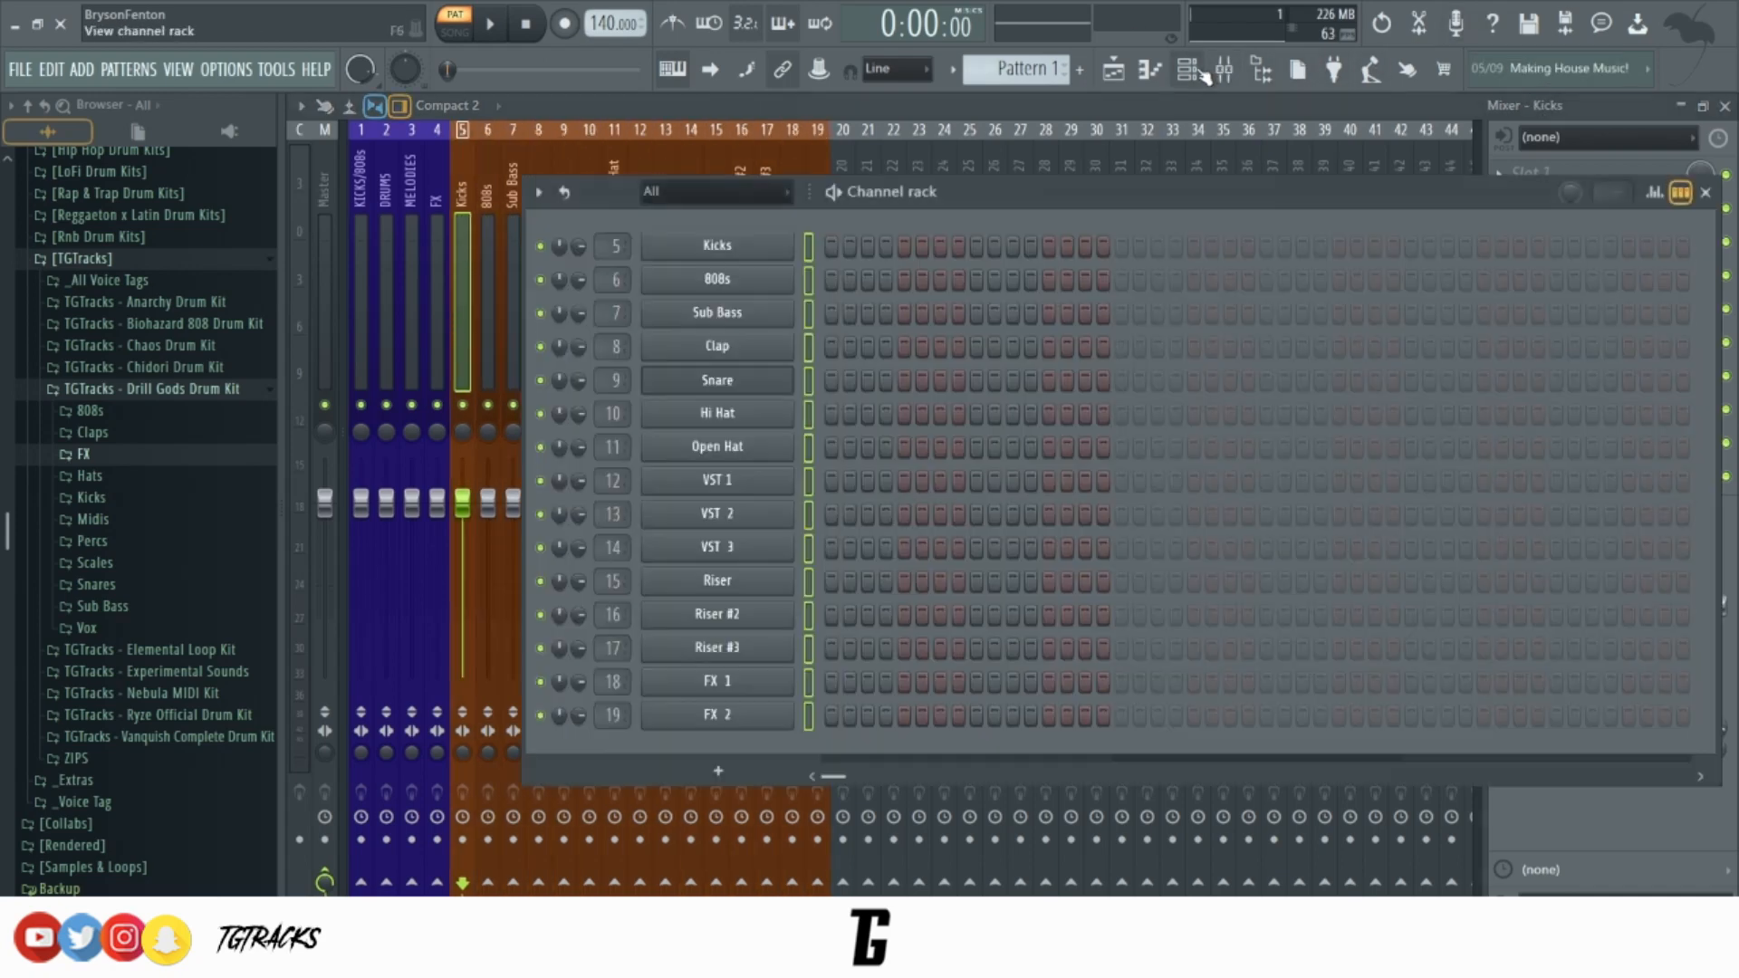
# Filter the channel rack to the Drums group and apply a color gradient to its channels.
pyautogui.click(1187, 69)
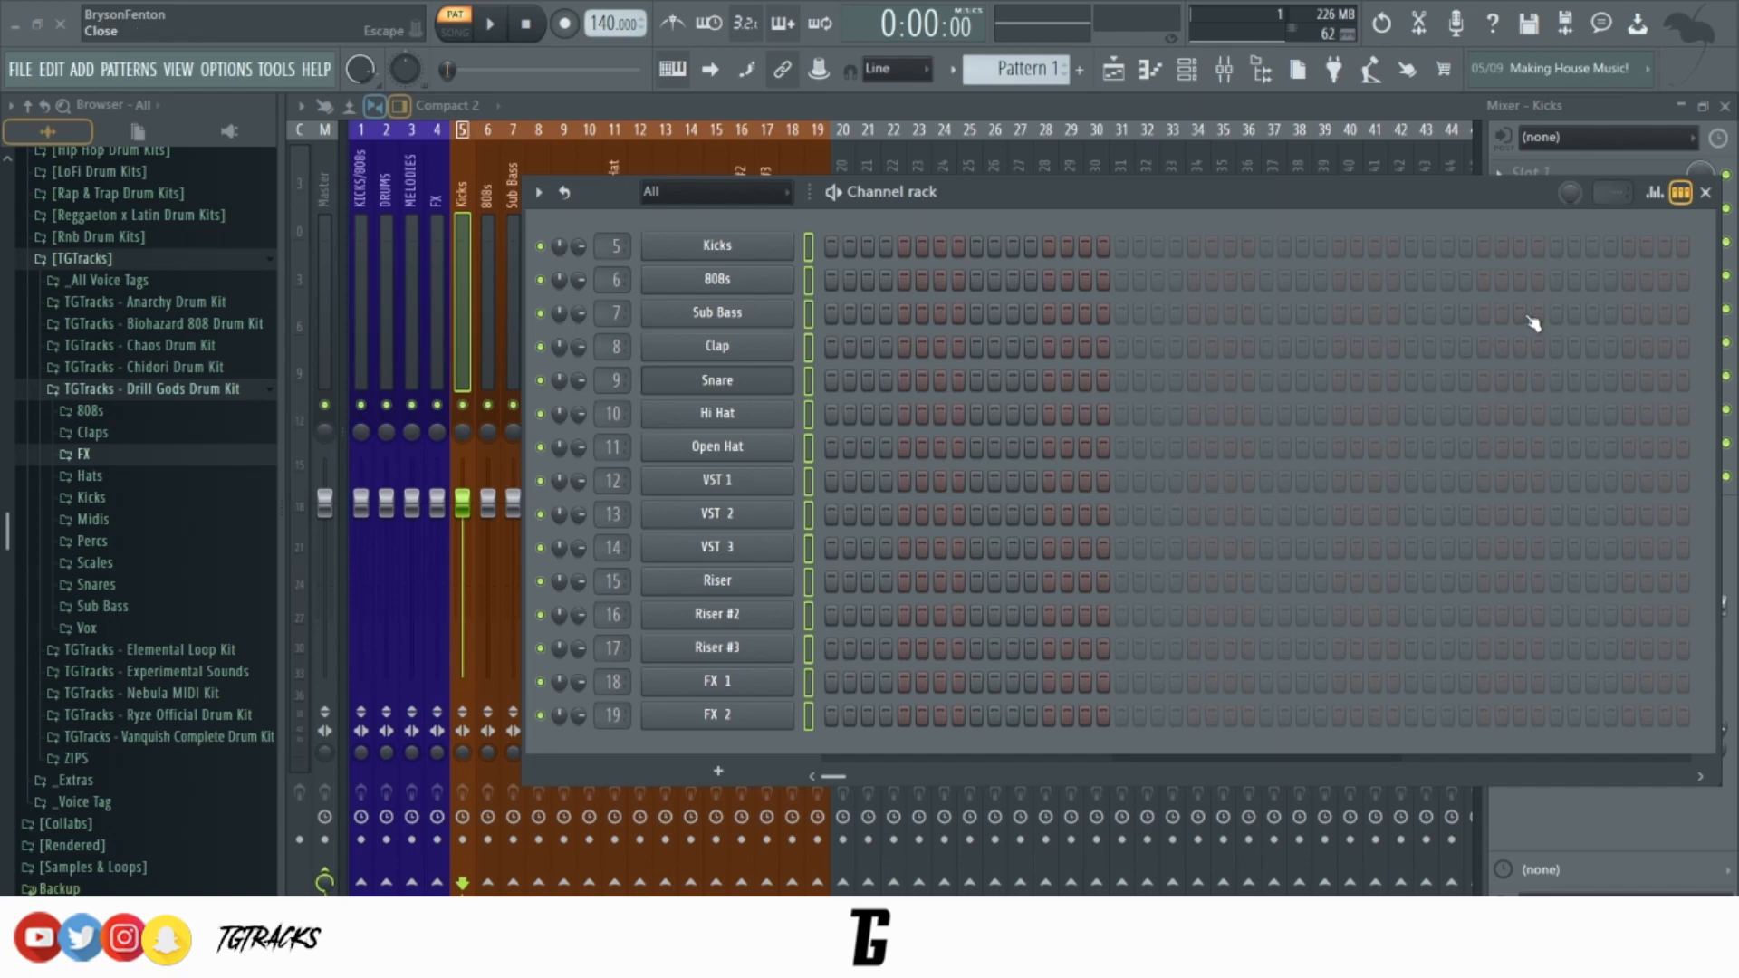
pyautogui.click(721, 188)
pyautogui.click(703, 243)
pyautogui.click(538, 192)
pyautogui.click(854, 399)
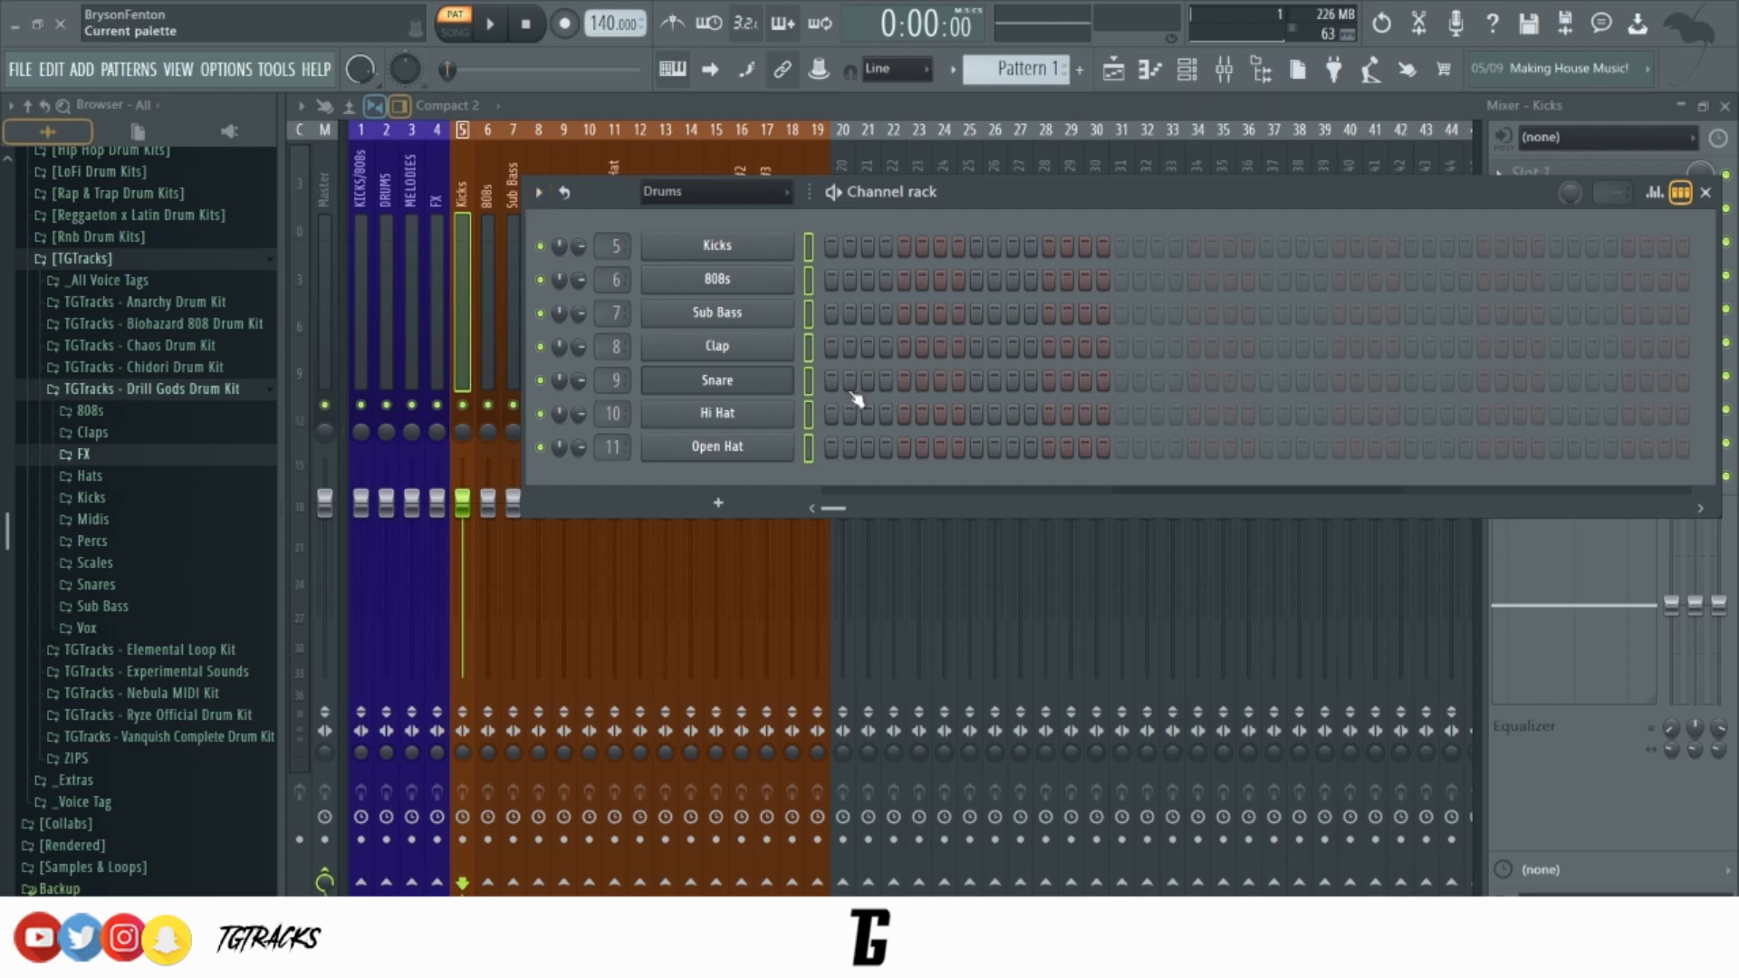
pyautogui.click(1204, 652)
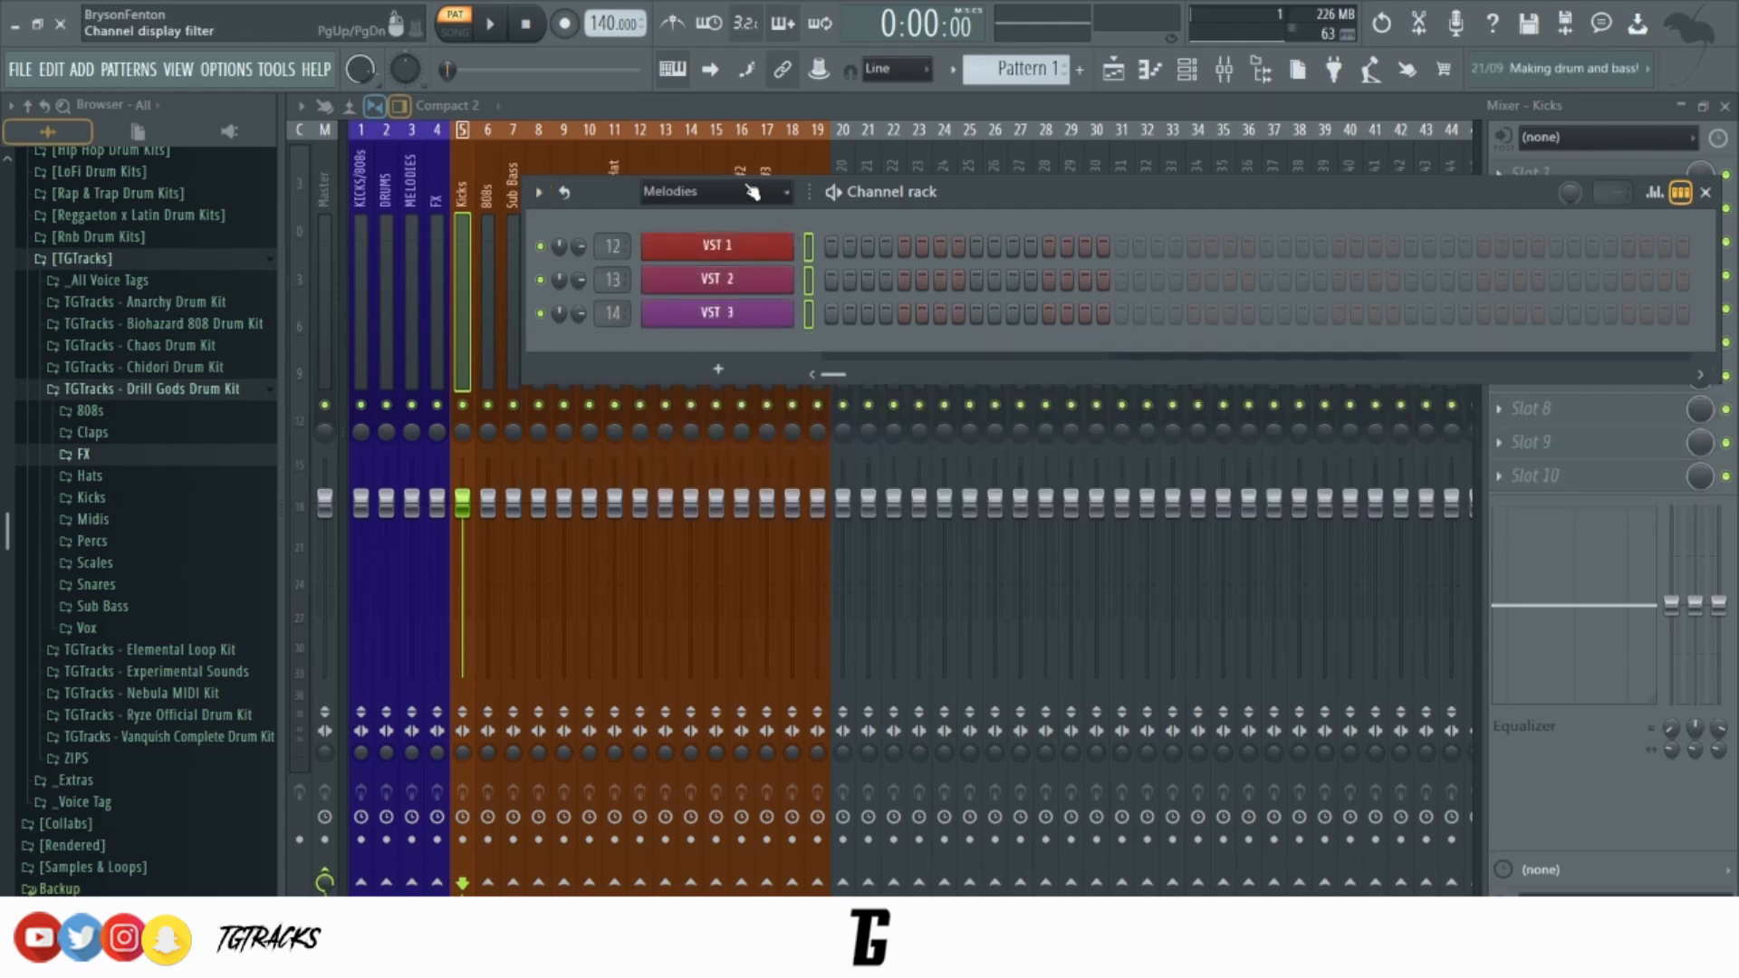
# Filter the channel rack to the FX group and apply a green-to-teal color gradient to its channels.
pyautogui.scroll(1, 741, 192)
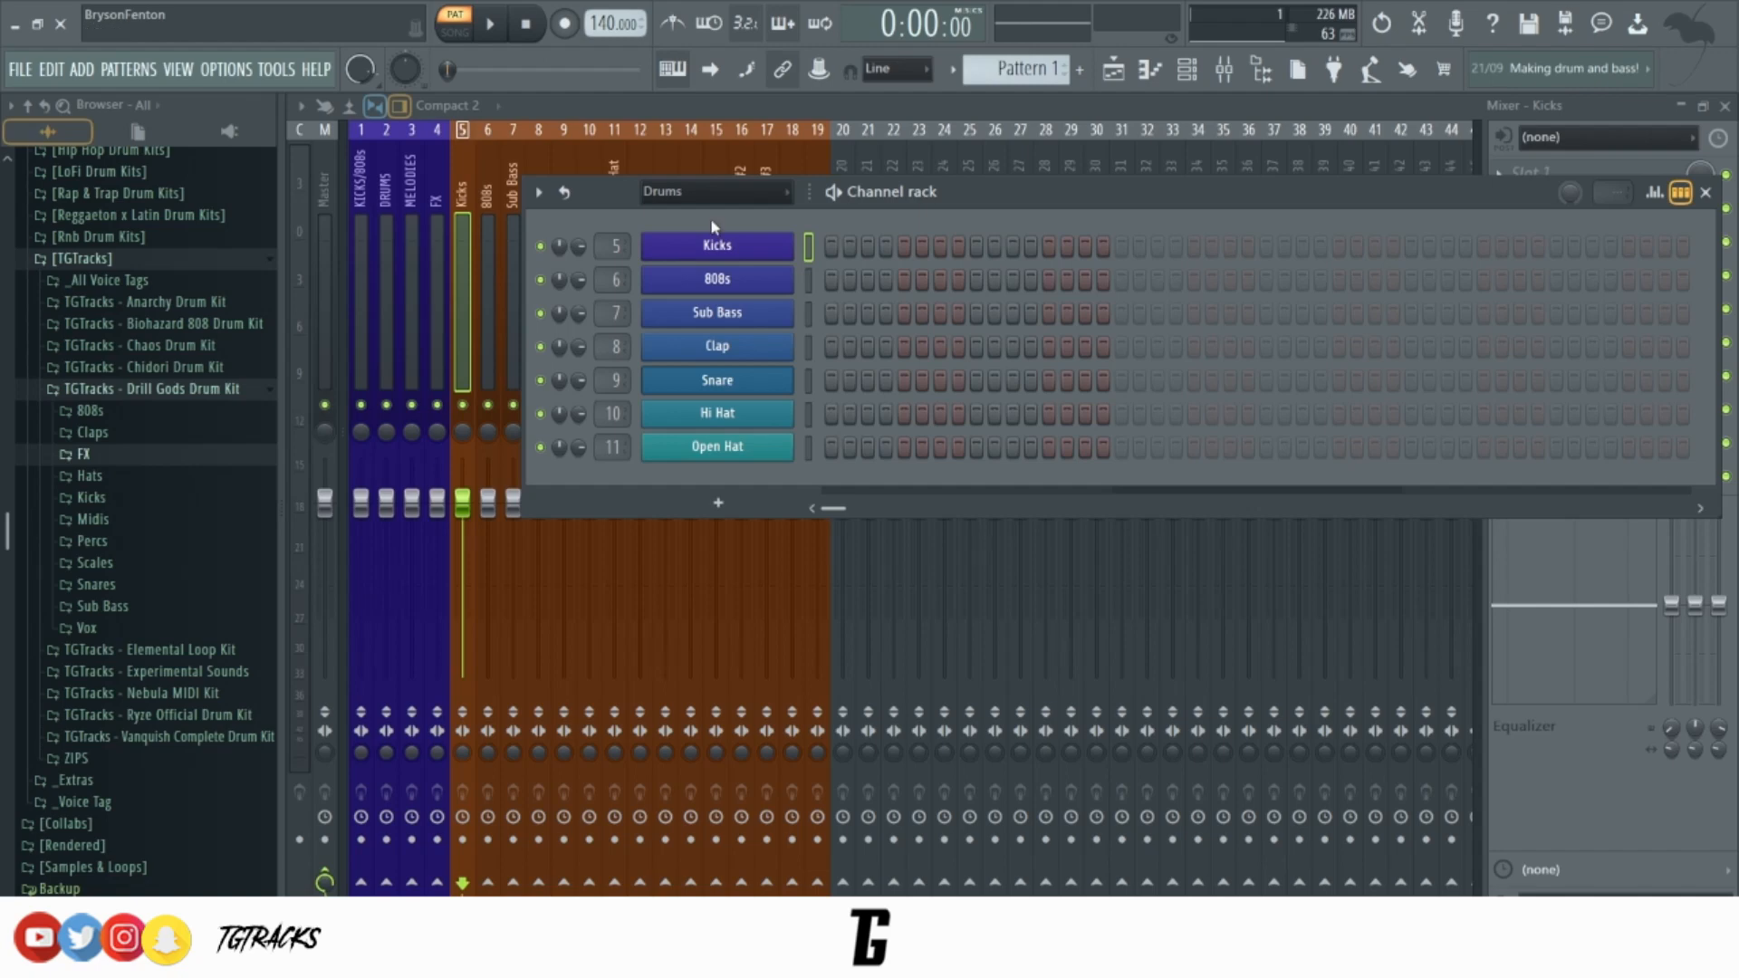
pyautogui.scroll(-2, 736, 194)
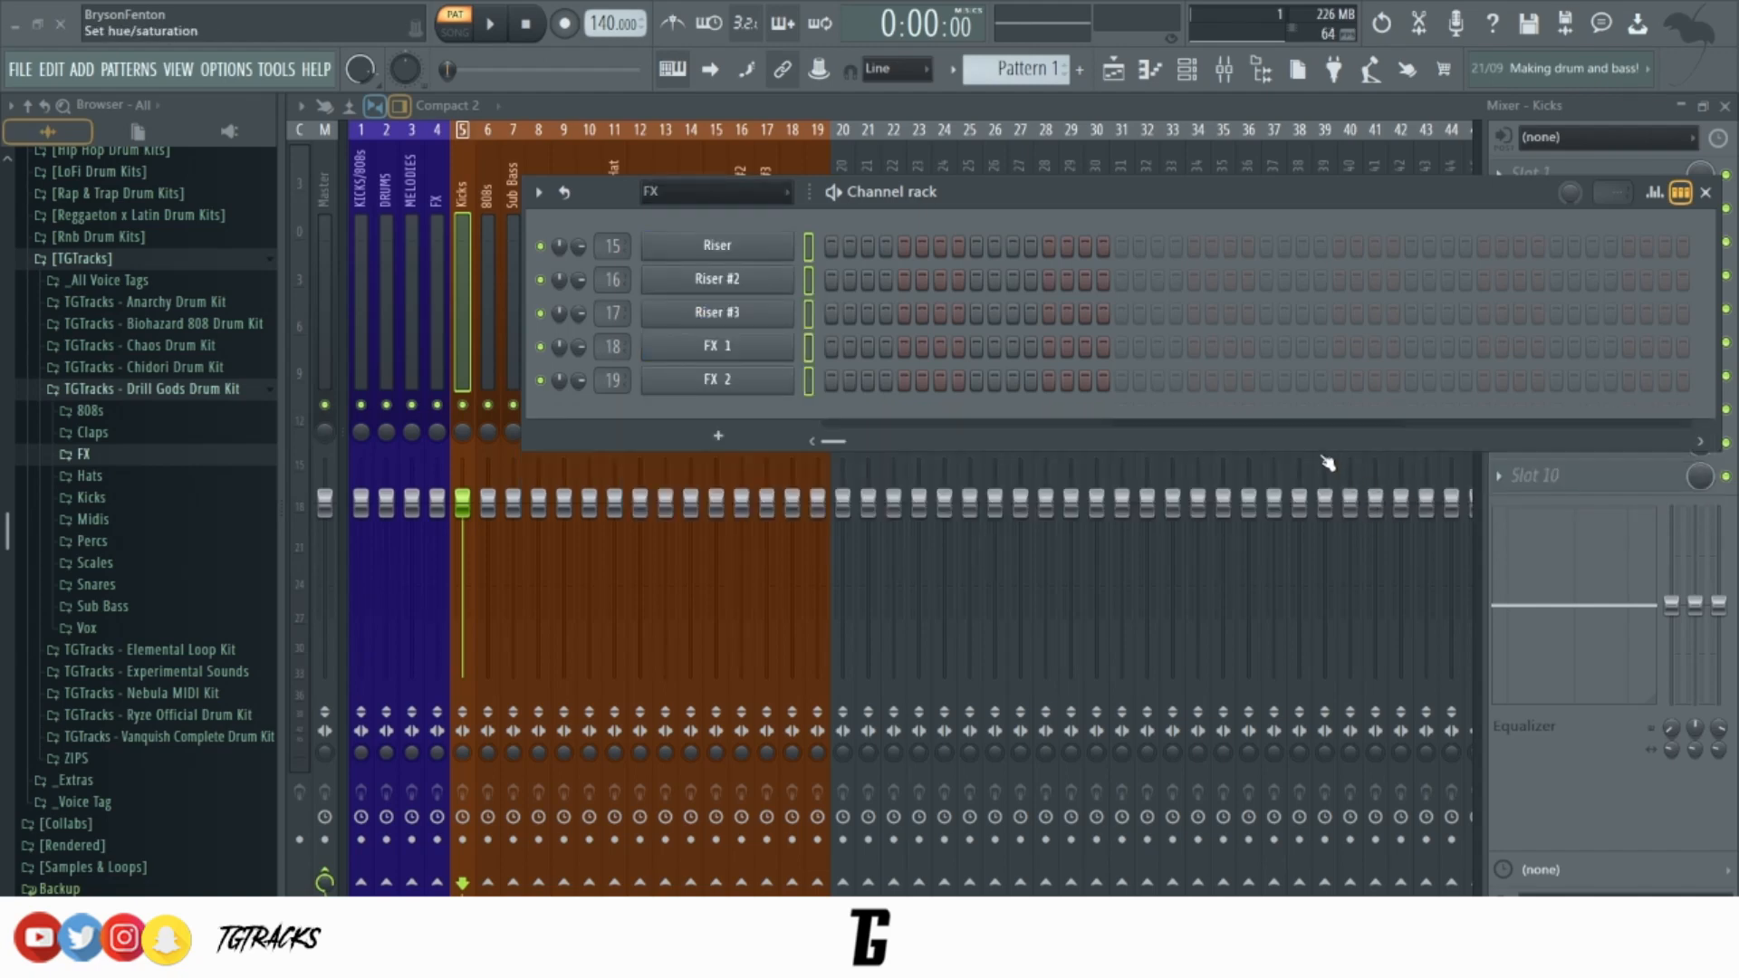
pyautogui.press('Return')
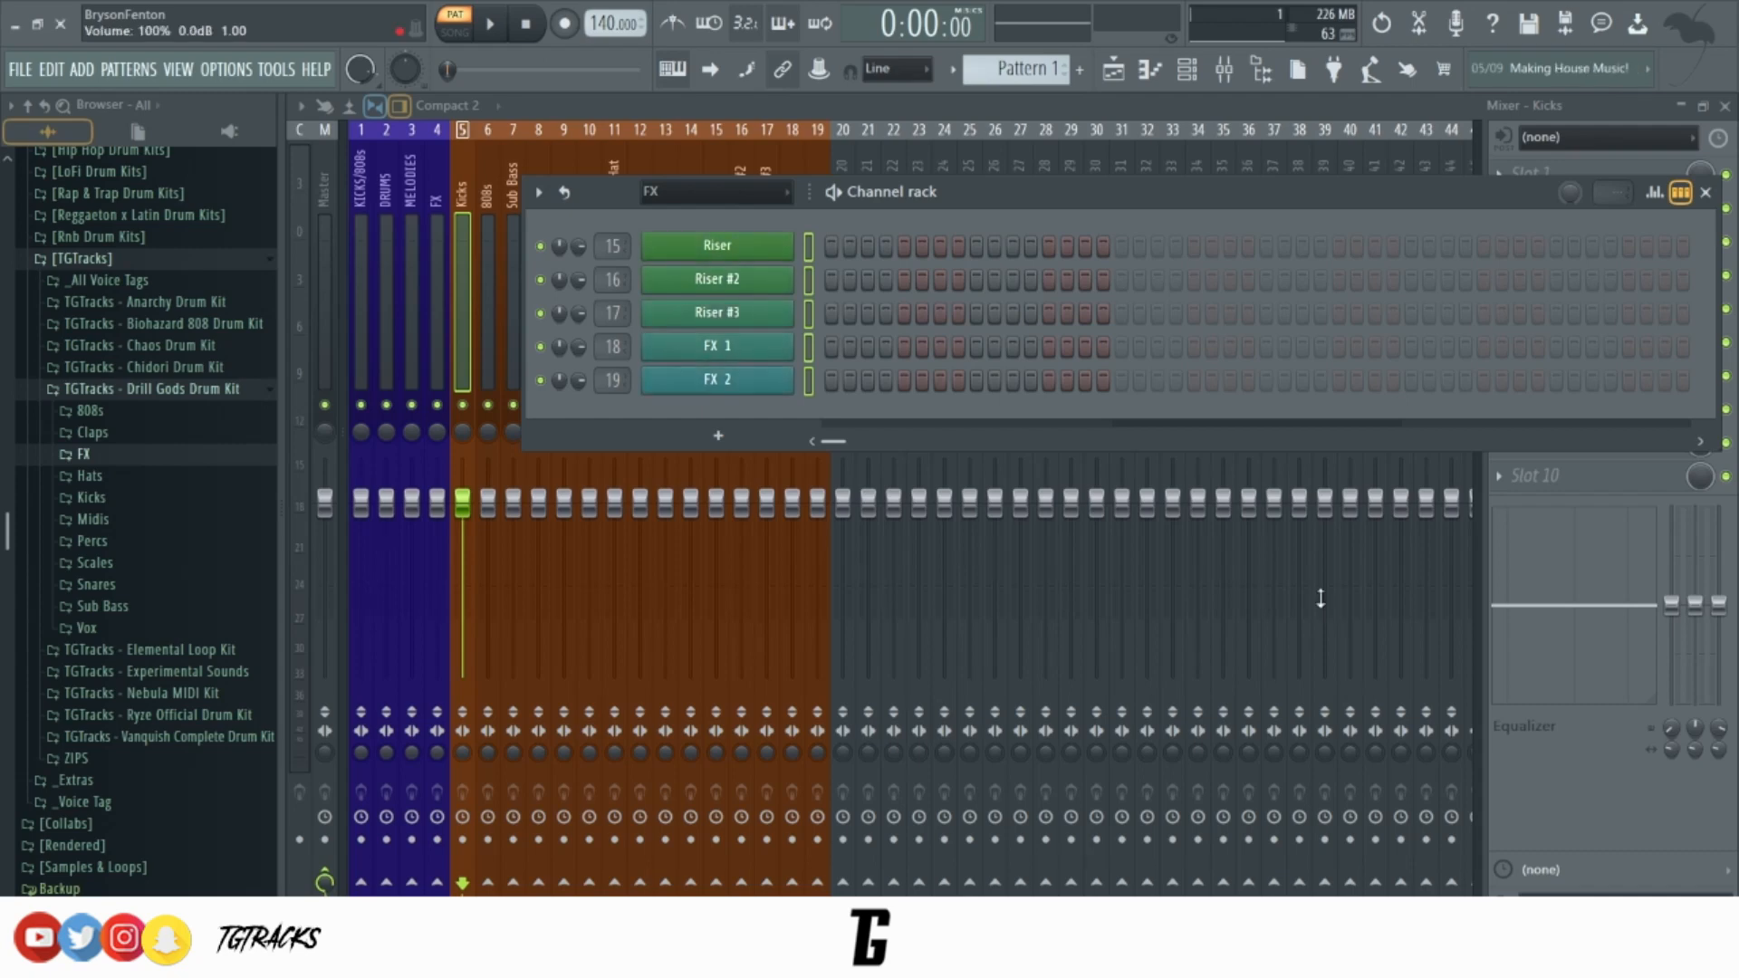
# Review the gradient colors of the Drums and Melodies groups in the channel rack and move the rack out of the way.
pyautogui.click(717, 193)
pyautogui.click(679, 249)
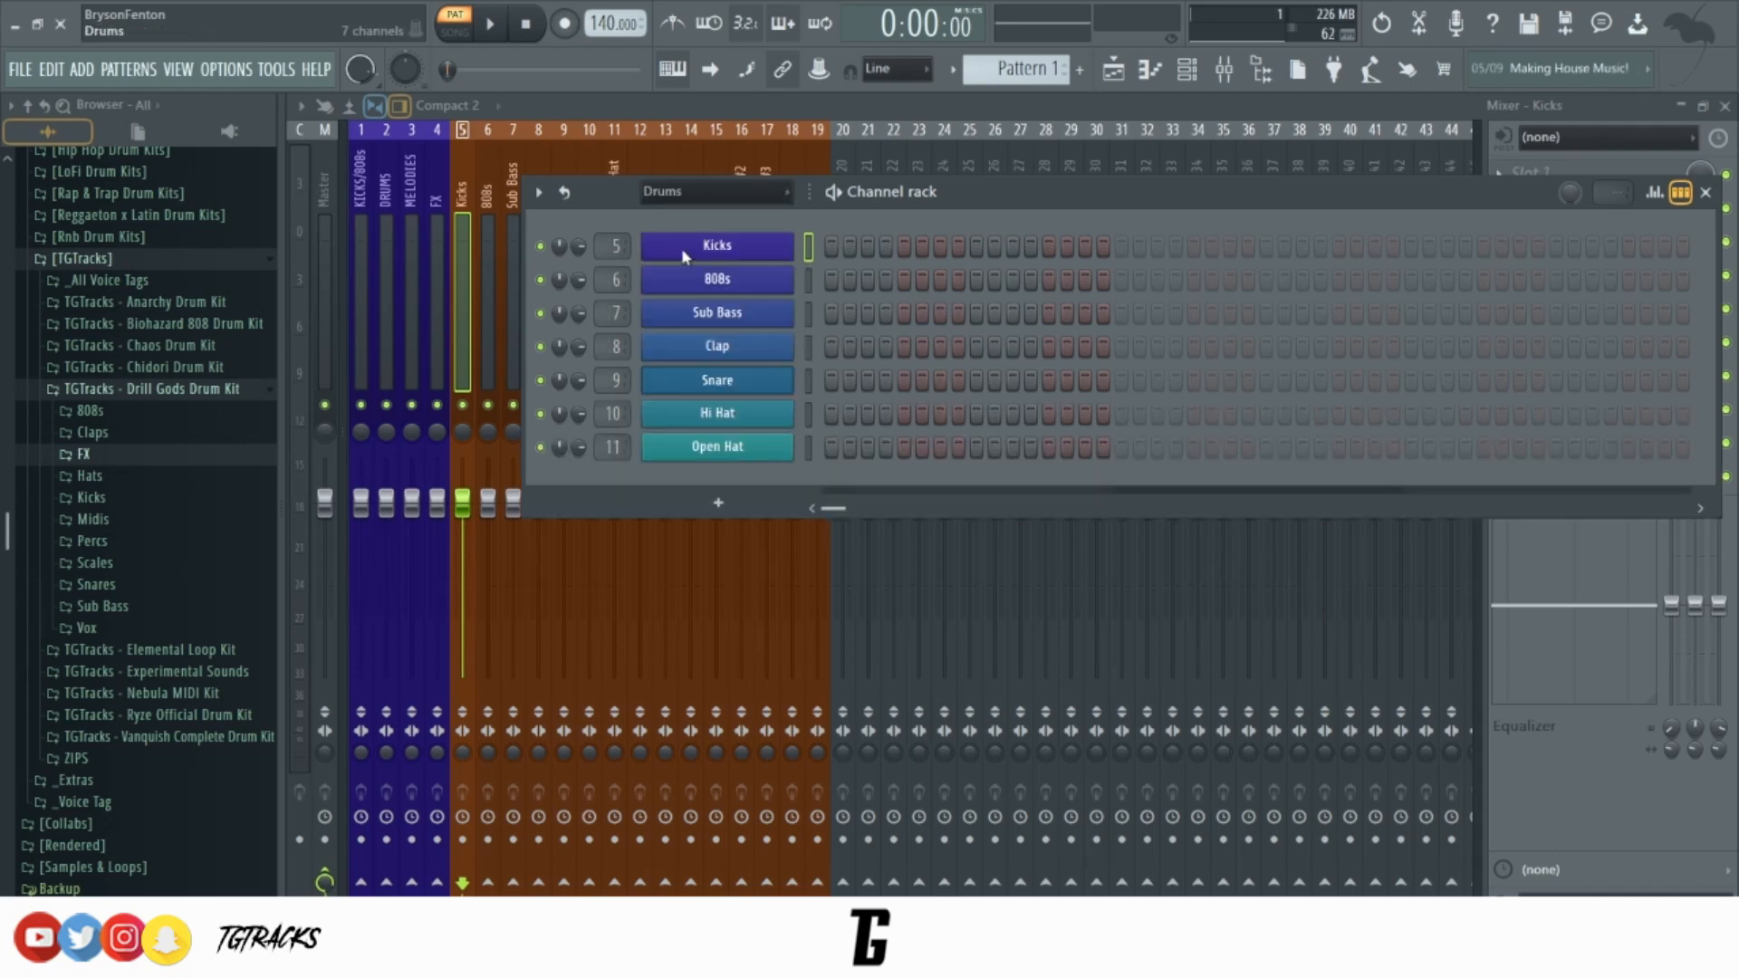
pyautogui.click(727, 192)
pyautogui.click(686, 291)
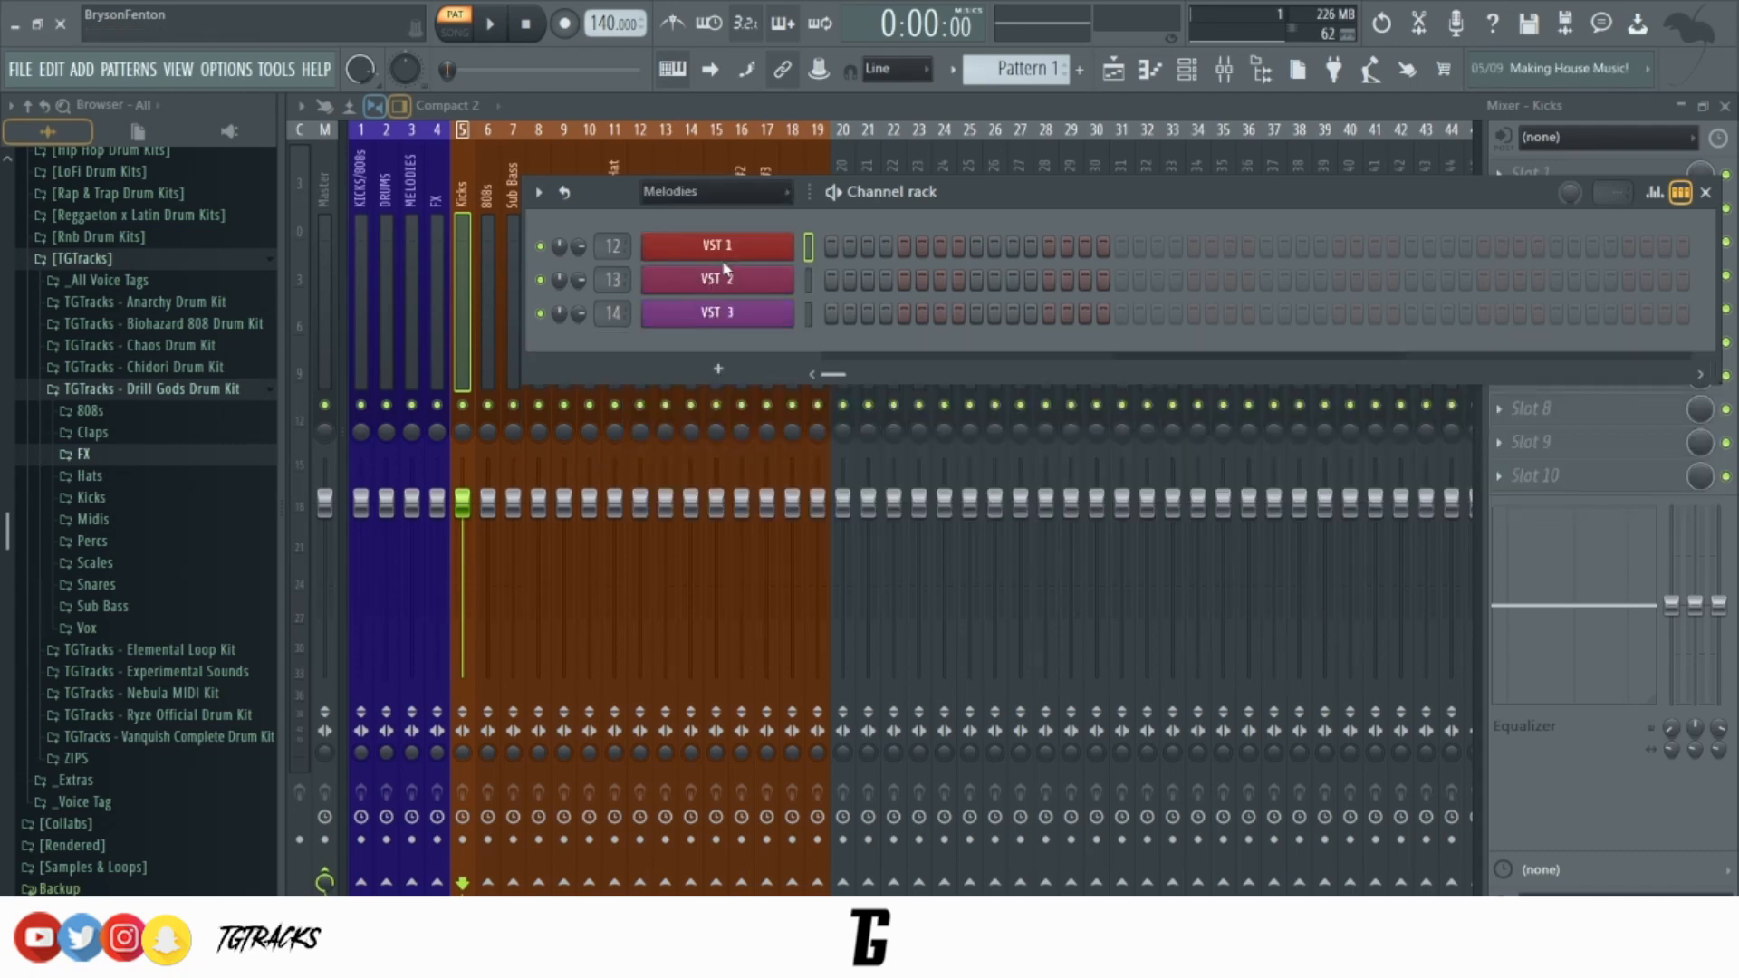
pyautogui.moveTo(888, 197); pyautogui.dragTo(907, 475)
# Route the 808s and Sub Bass mixer tracks to the KICKS/808s track.
pyautogui.click(489, 317)
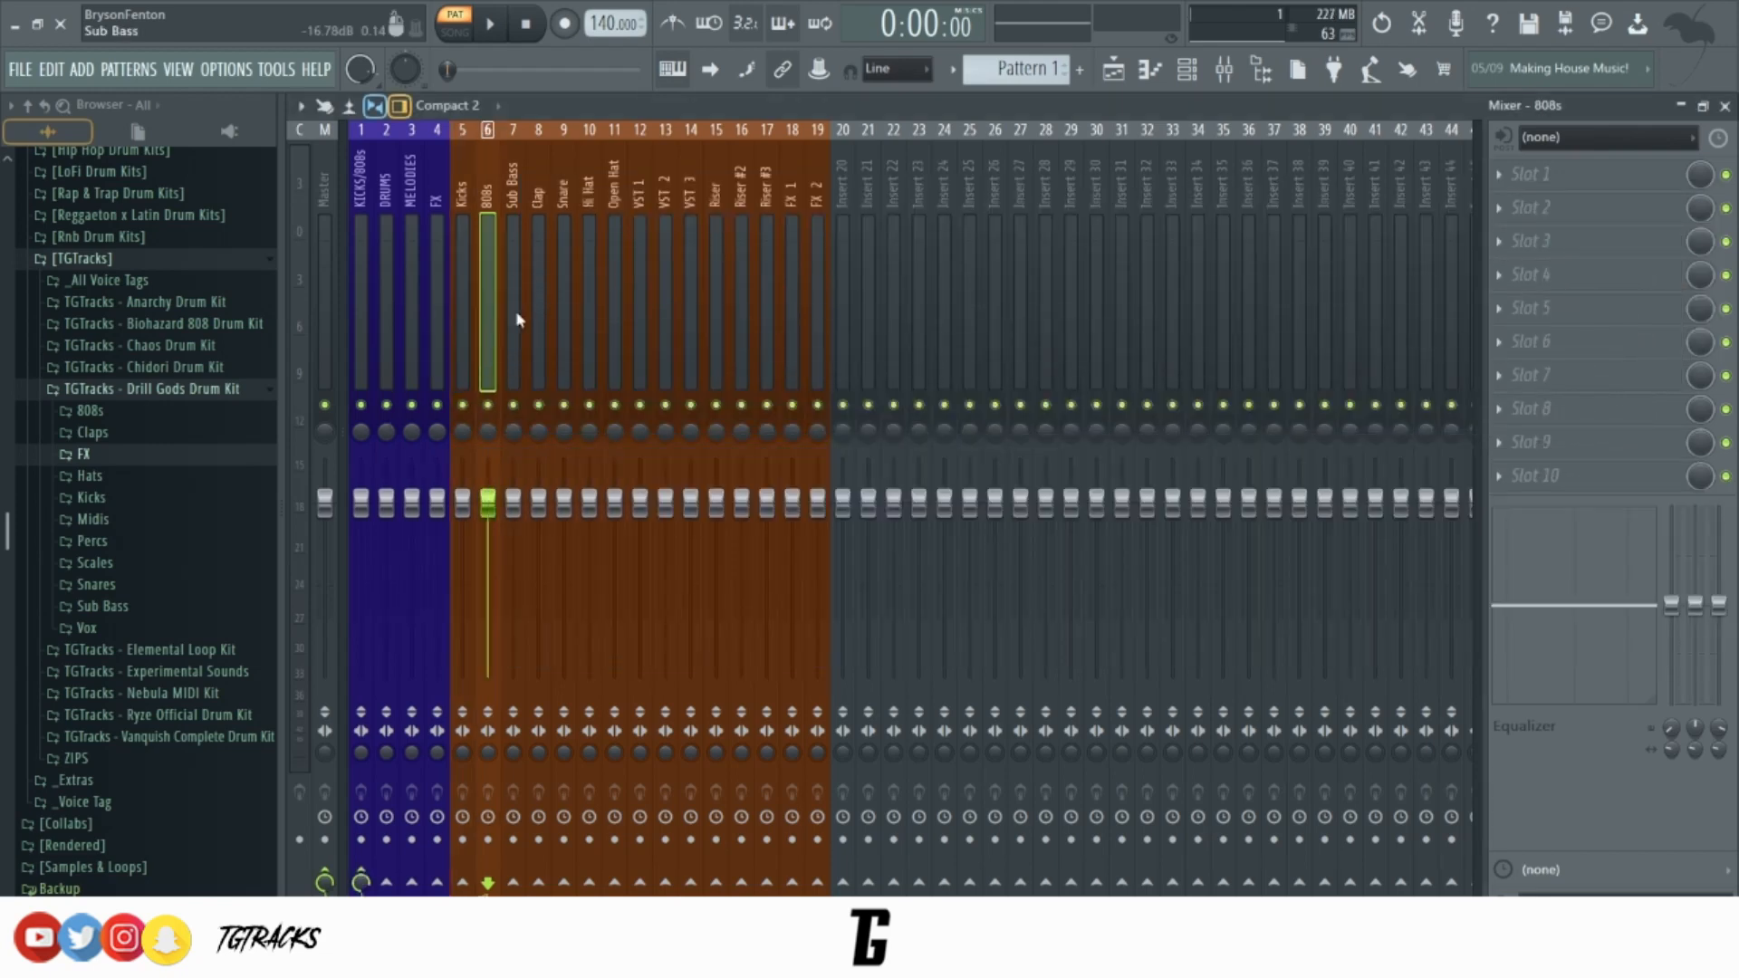
pyautogui.click(515, 322)
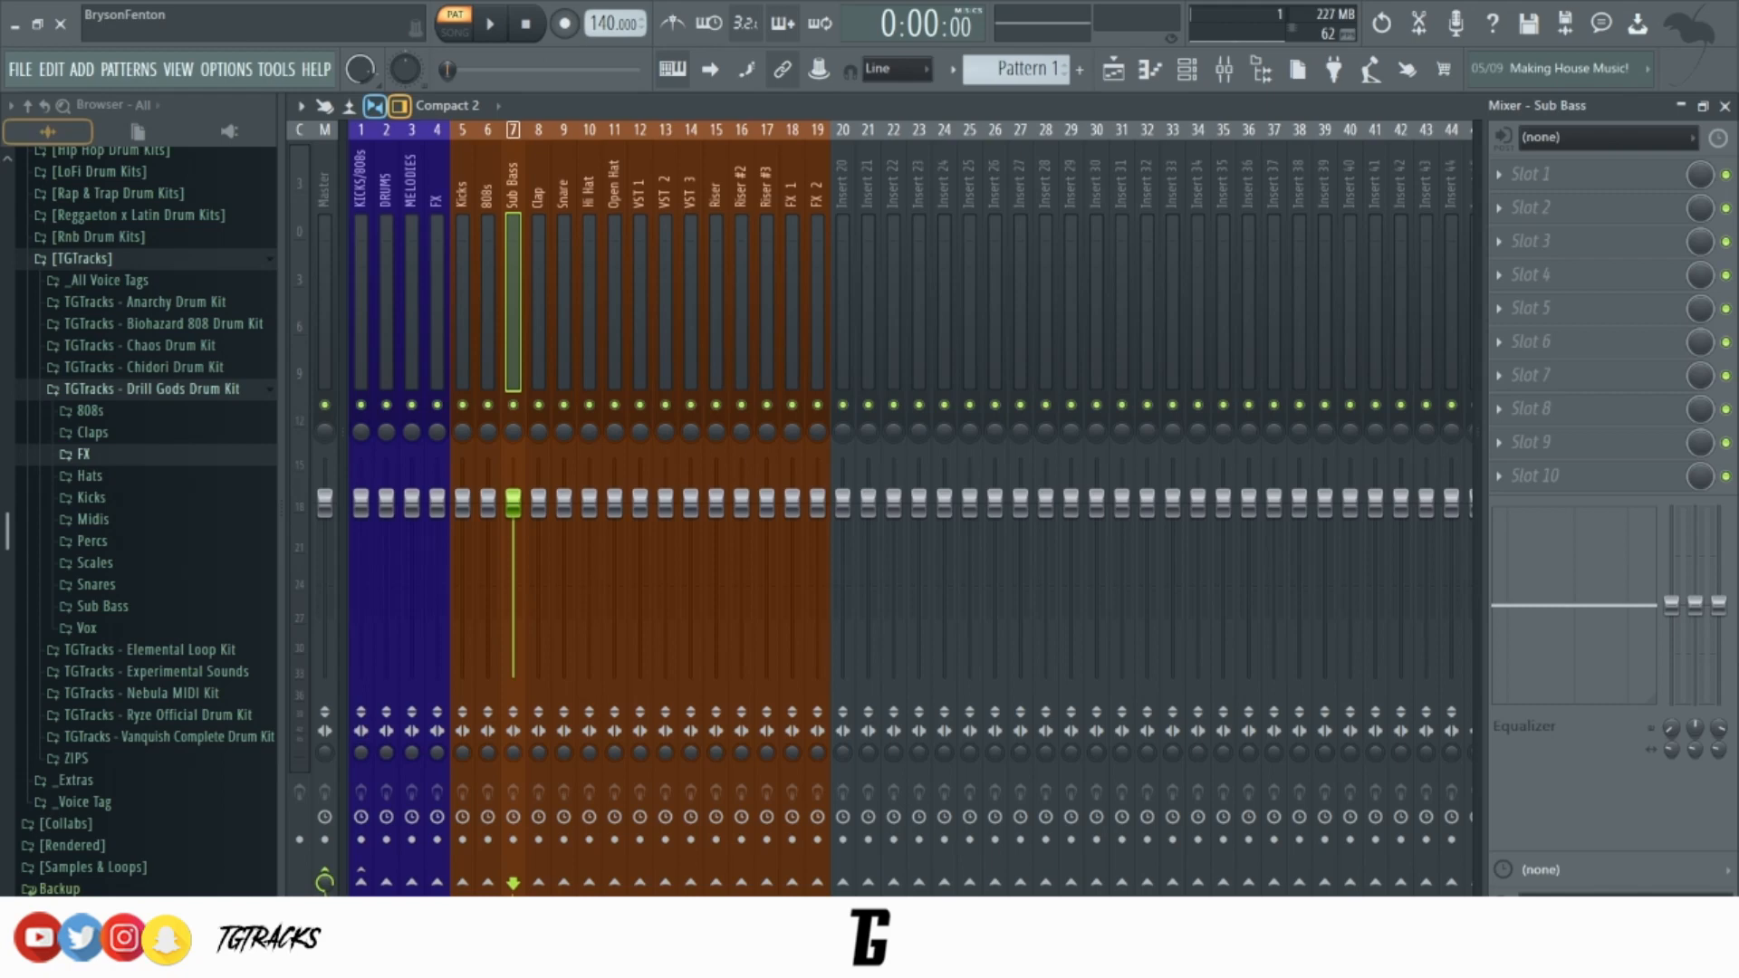
pyautogui.click(361, 884)
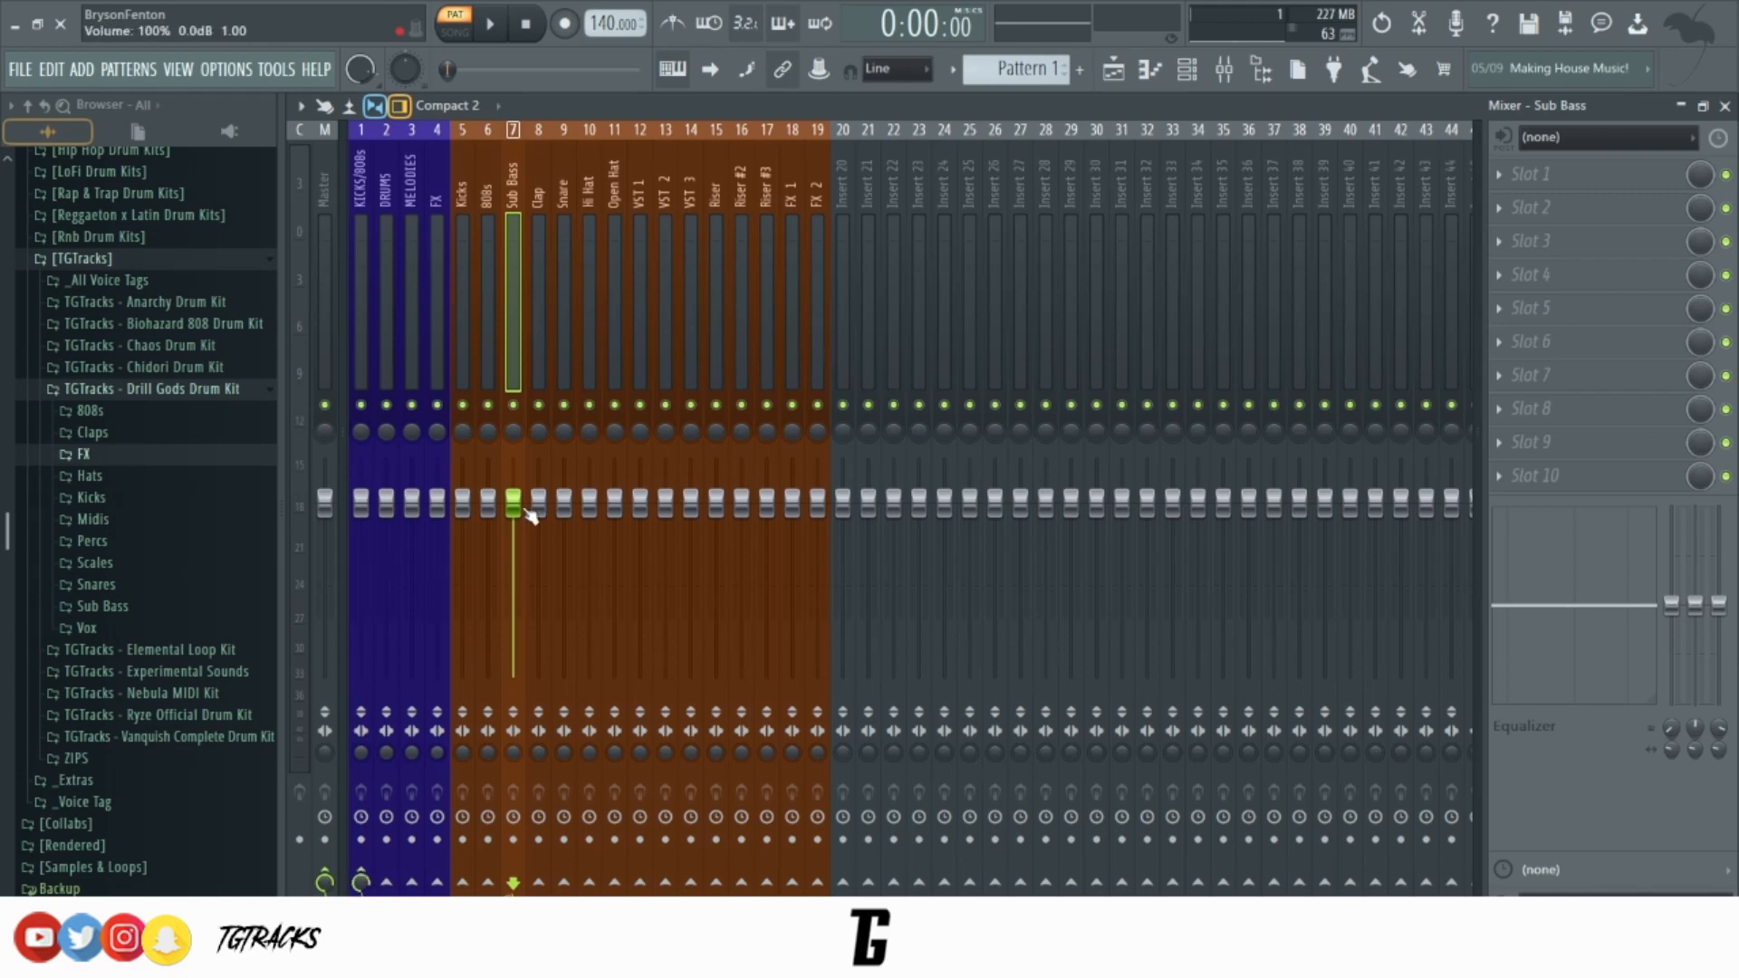
# Route the Clap, Snare, Hi Hat and Open Hat mixer tracks to the DRUMS track.
pyautogui.click(551, 260)
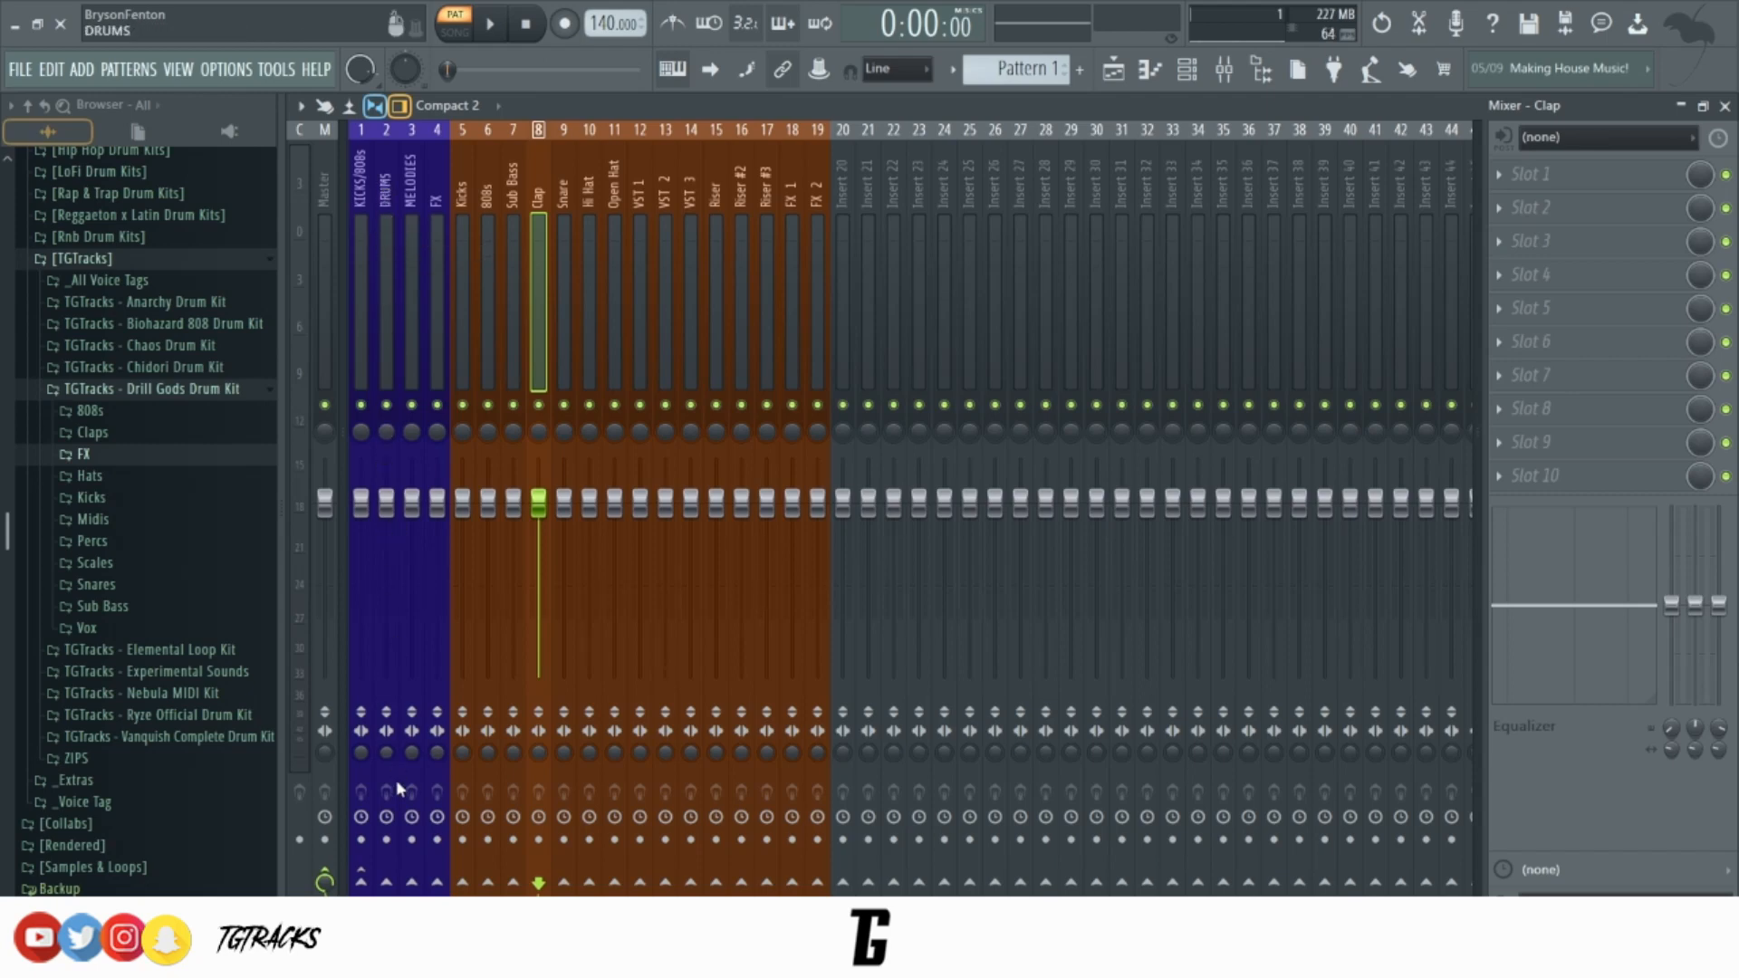
pyautogui.click(386, 881)
pyautogui.click(563, 249)
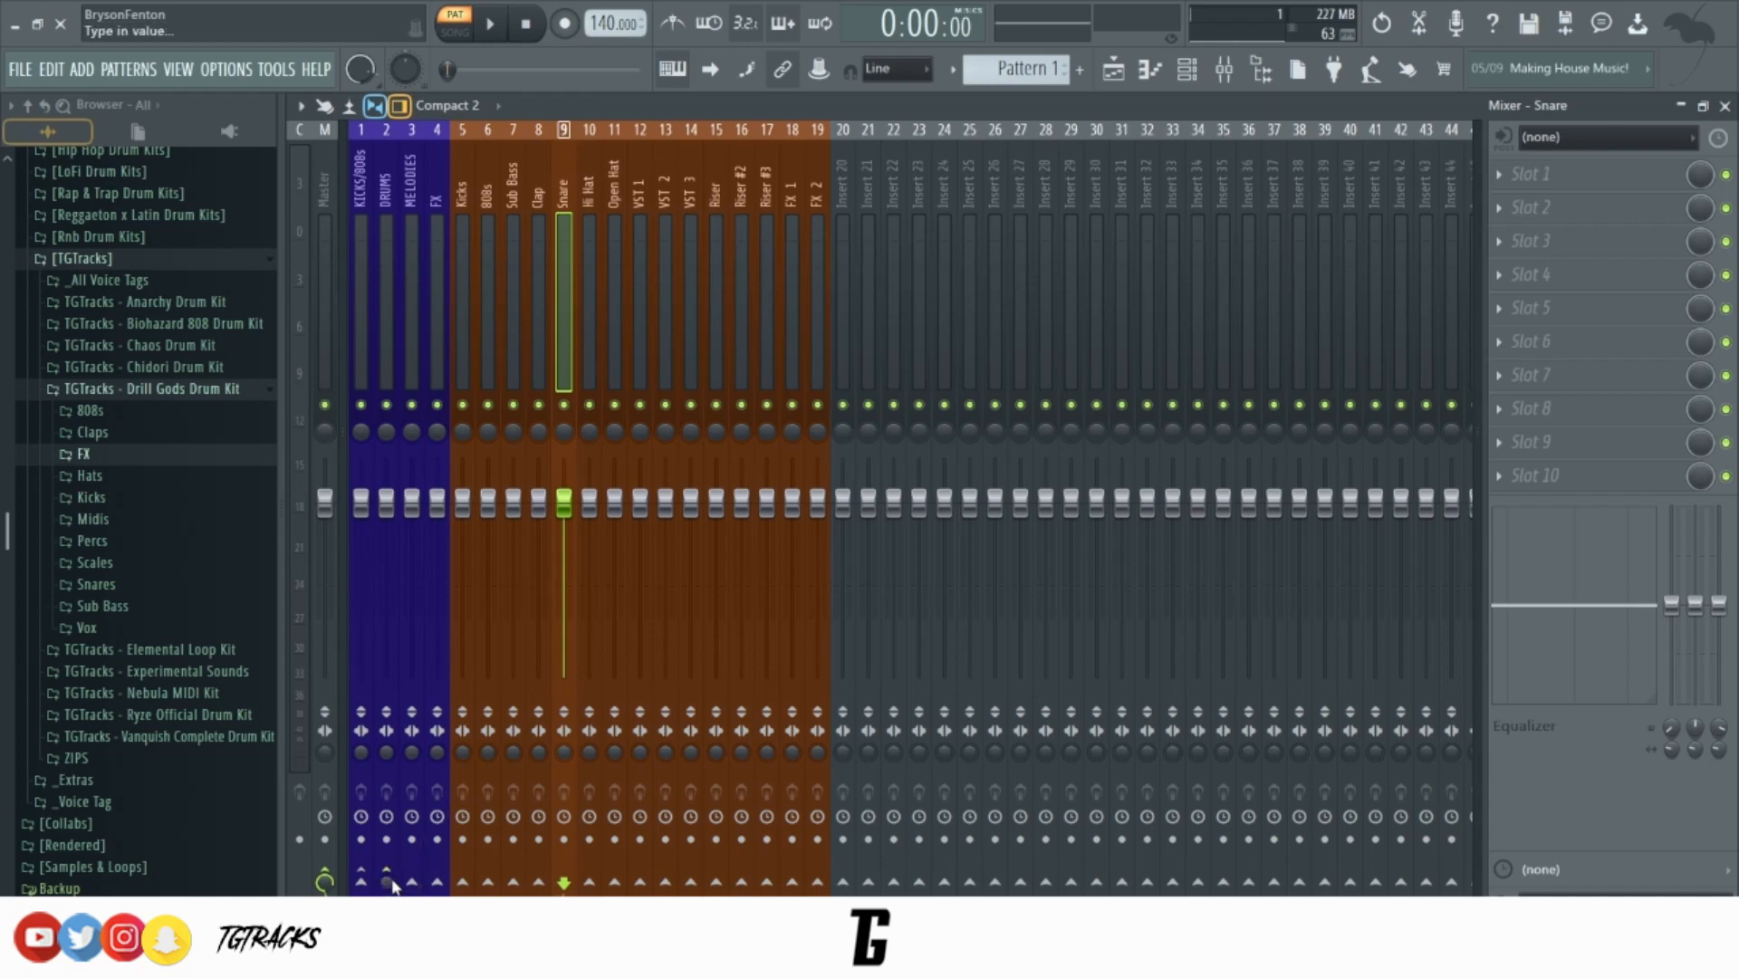
pyautogui.click(599, 378)
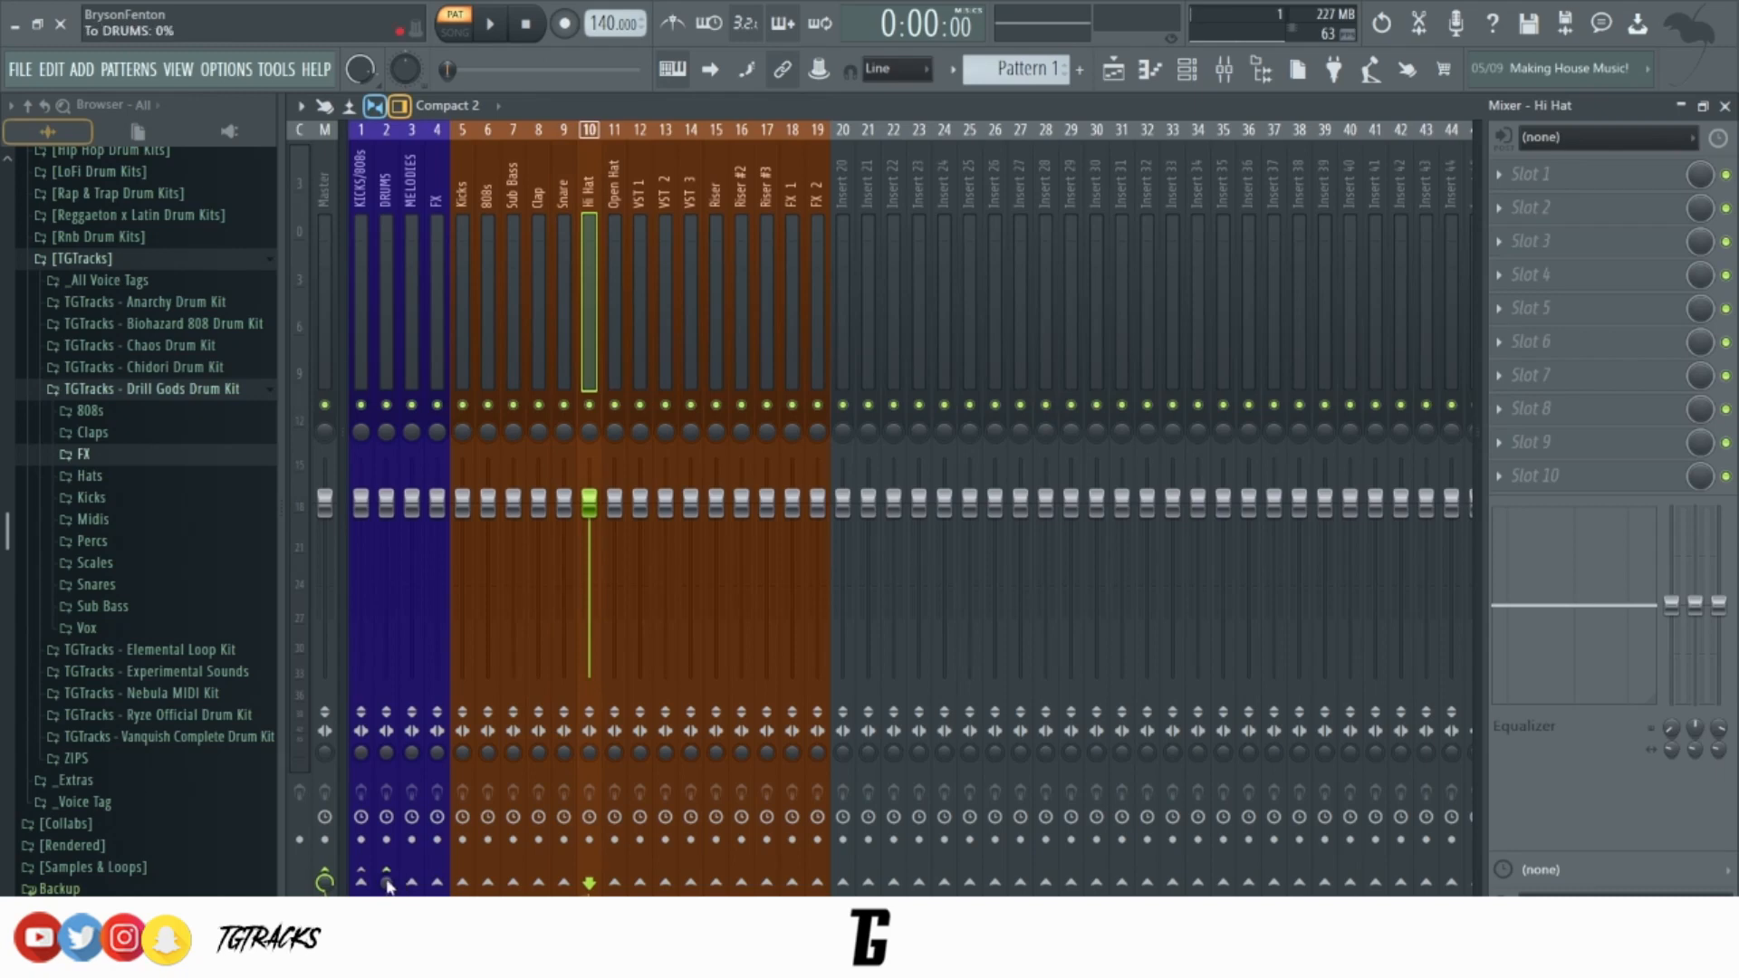
pyautogui.click(388, 881)
pyautogui.click(623, 299)
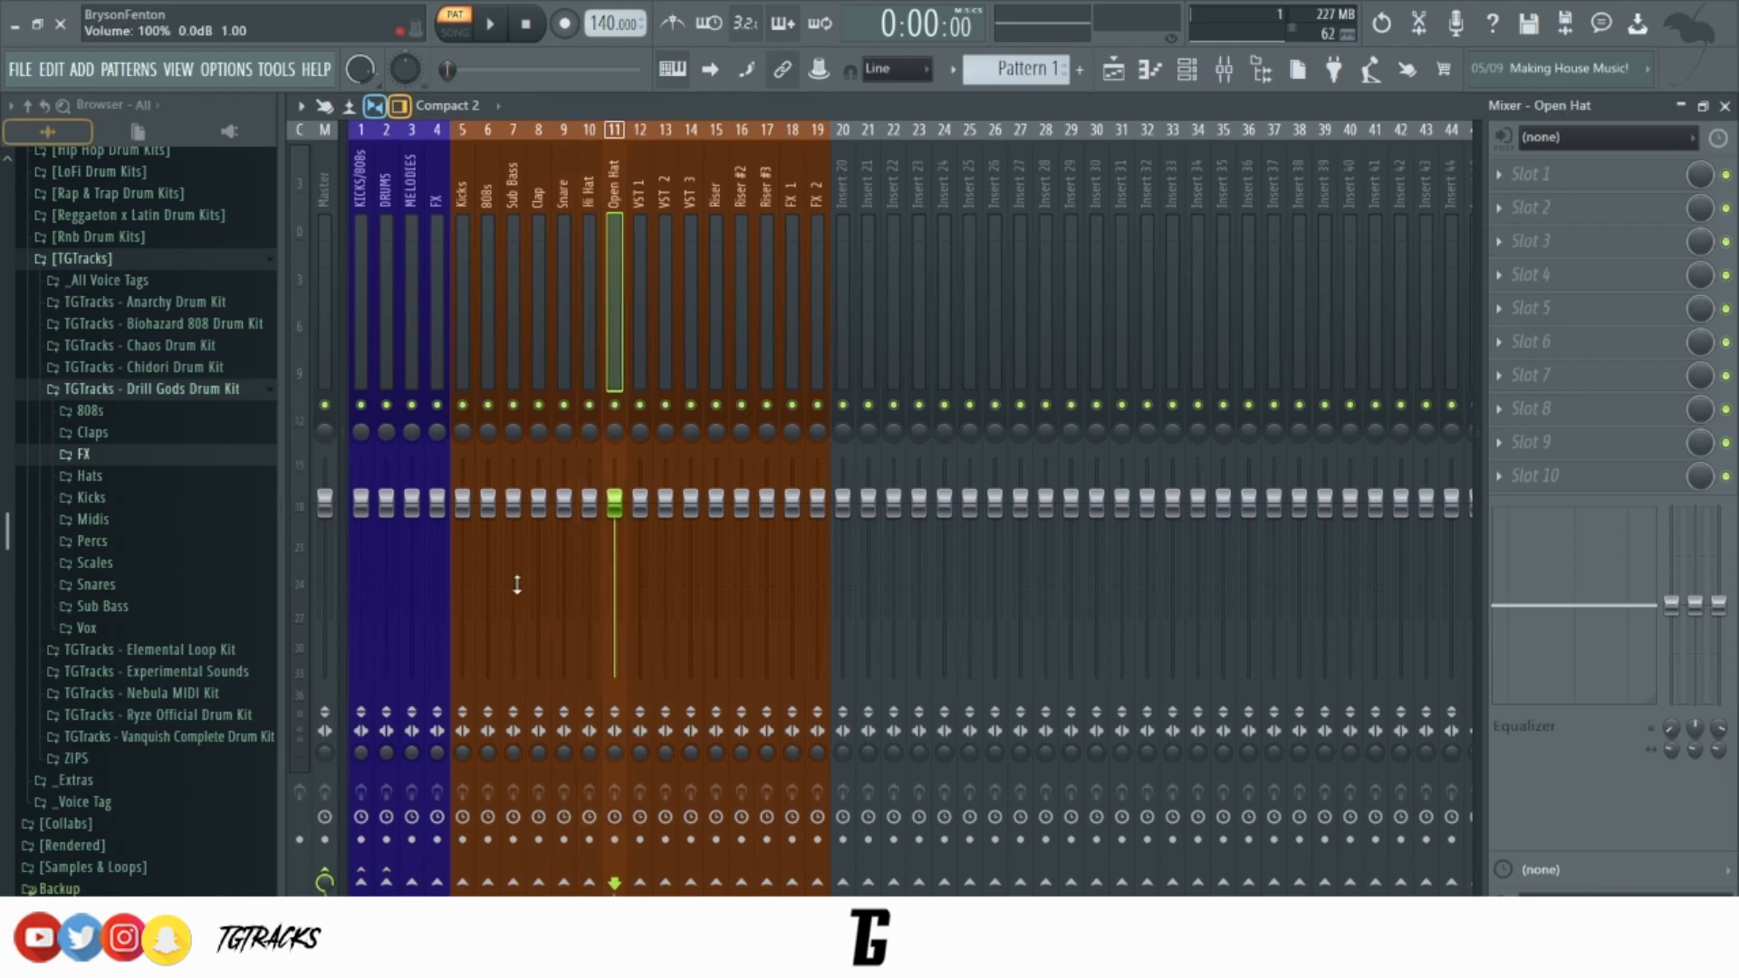
pyautogui.click(388, 883)
# Color the mixer tracks by group: VST 1 to VST 3 green, Riser to FX 2 blue, and Kicks to Open Hat purple.
pyautogui.click(650, 326)
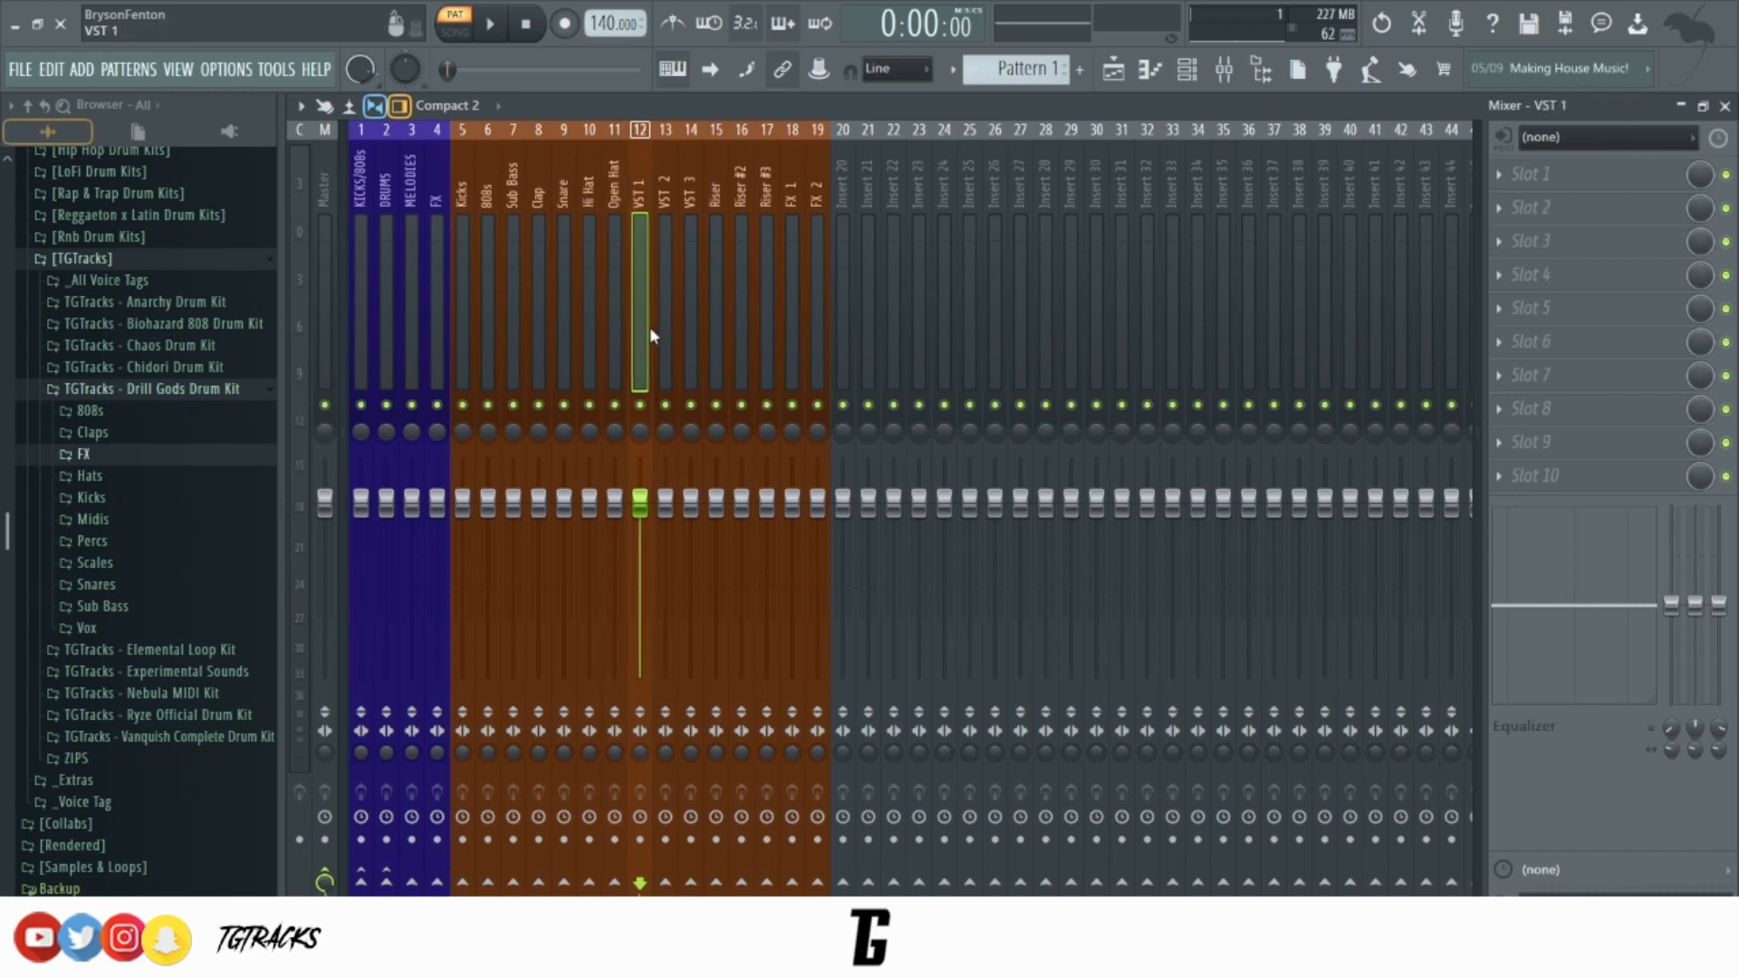
pyautogui.click(415, 202)
pyautogui.moveTo(640, 231); pyautogui.dragTo(698, 231)
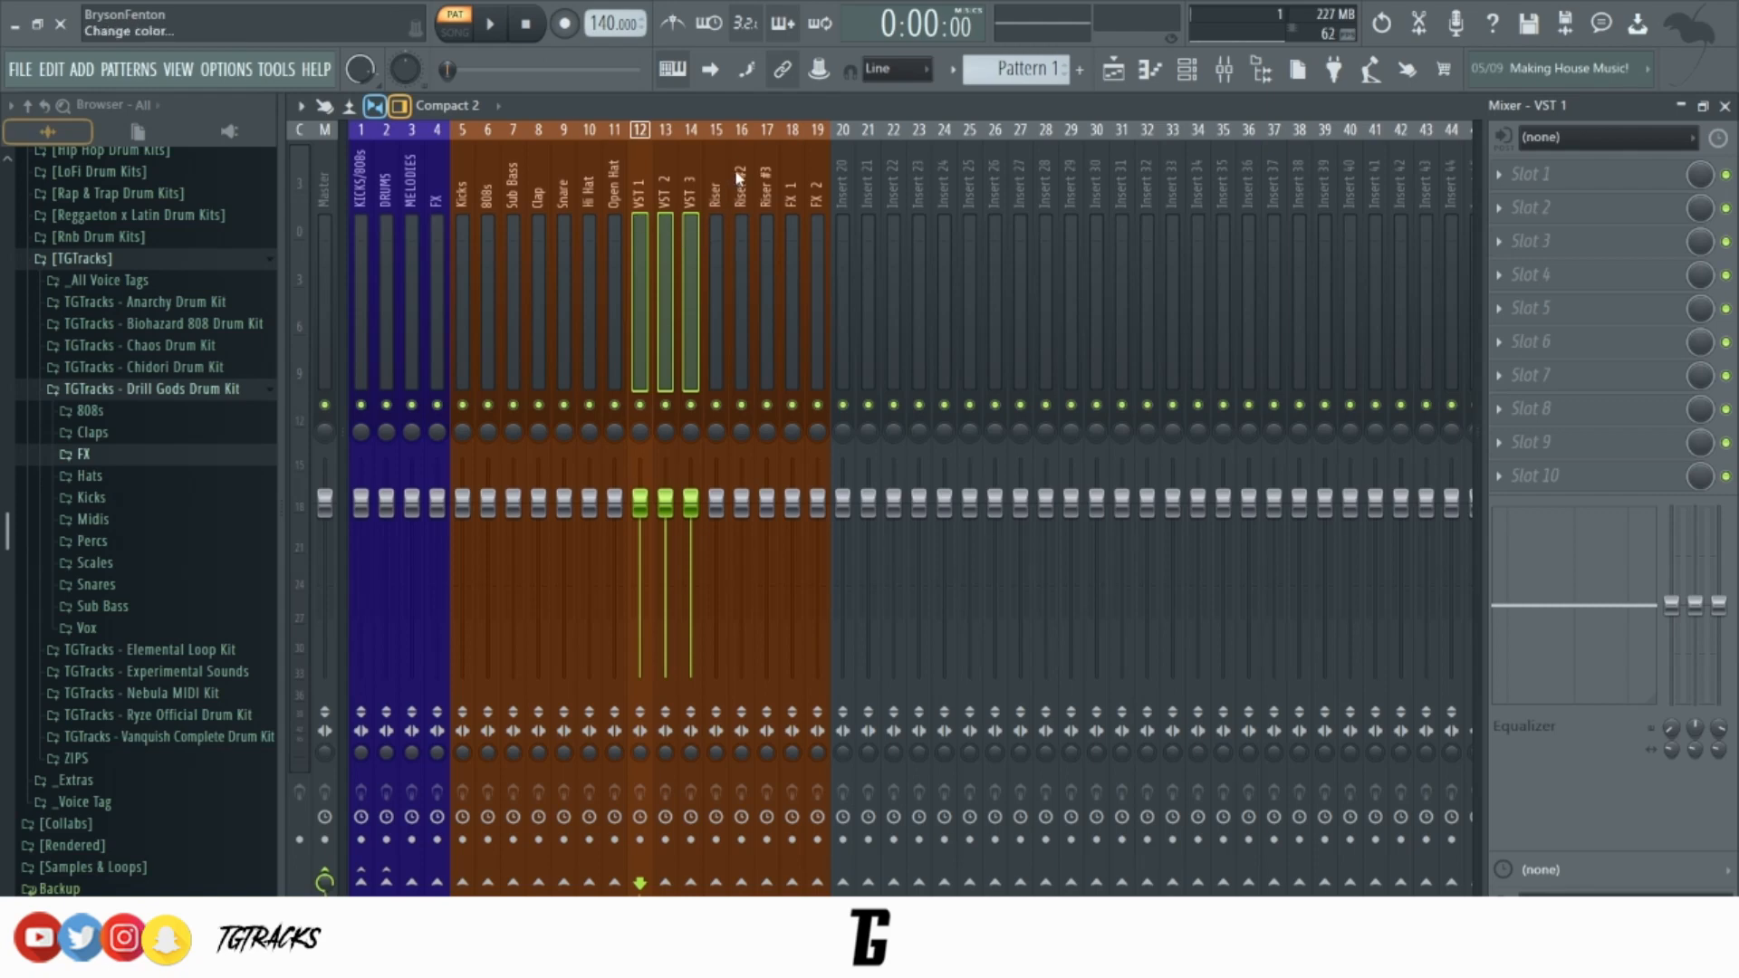
pyautogui.click(893, 392)
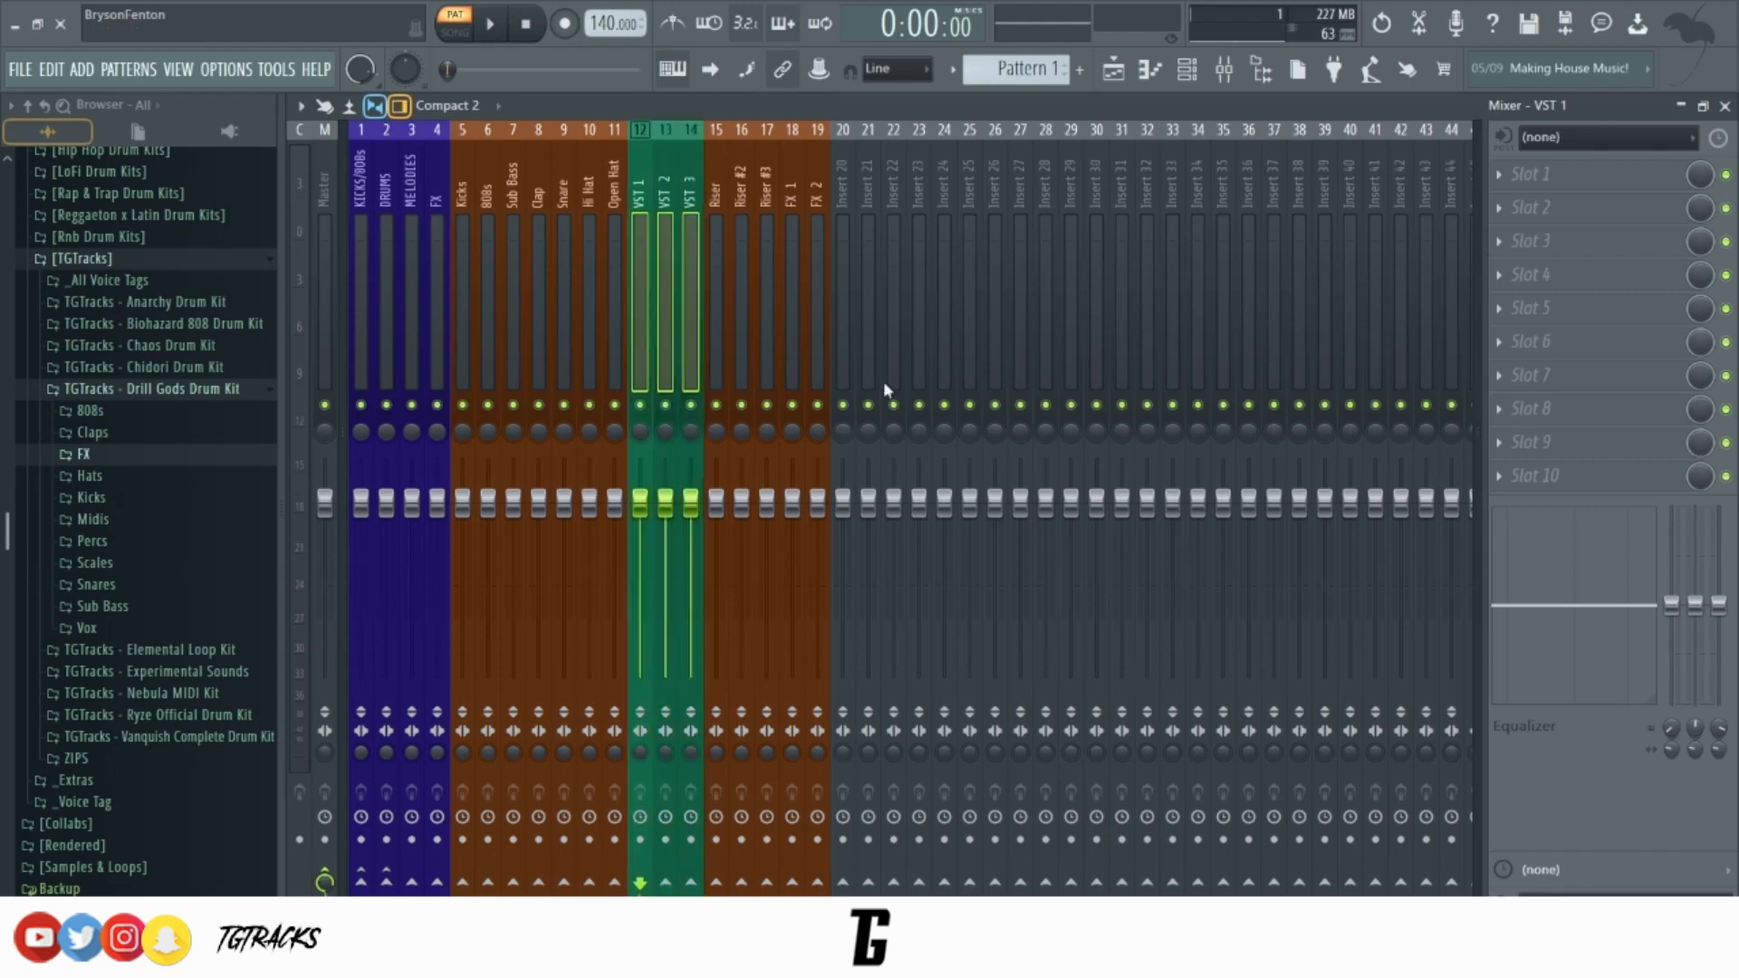
pyautogui.click(717, 295)
pyautogui.moveTo(717, 295); pyautogui.dragTo(827, 299)
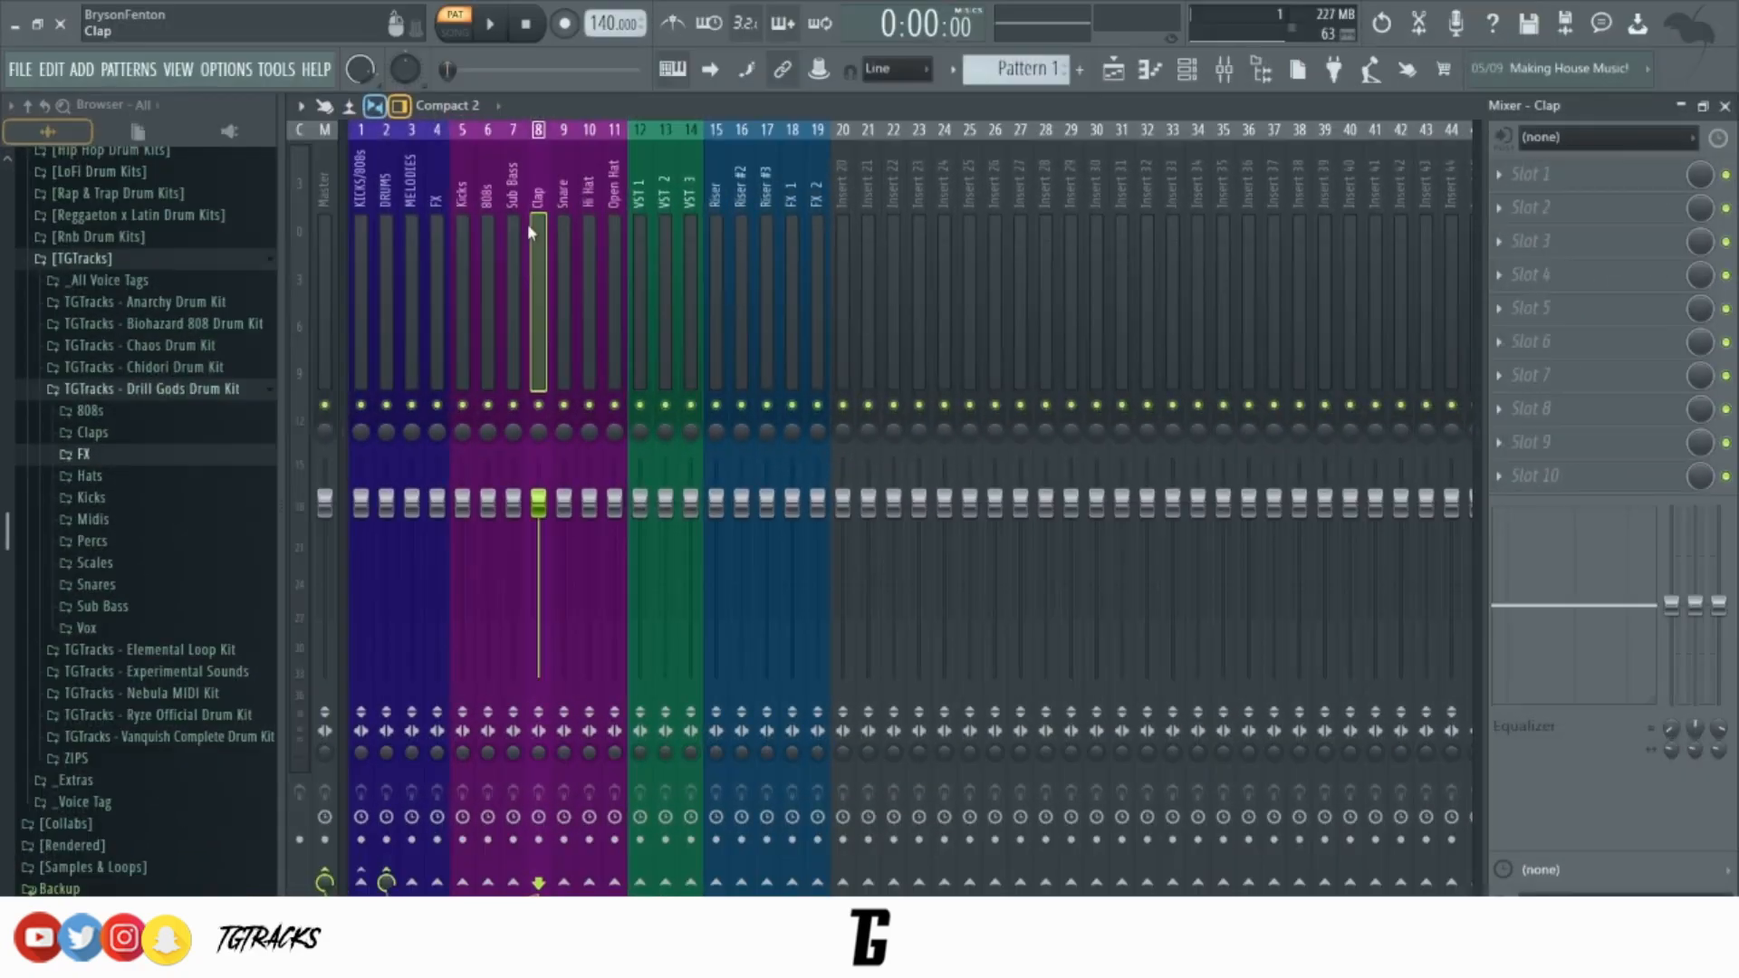
# Check the send routing of the Snare, Hi Hat and Open Hat mixer tracks.
pyautogui.click(560, 242)
pyautogui.click(596, 269)
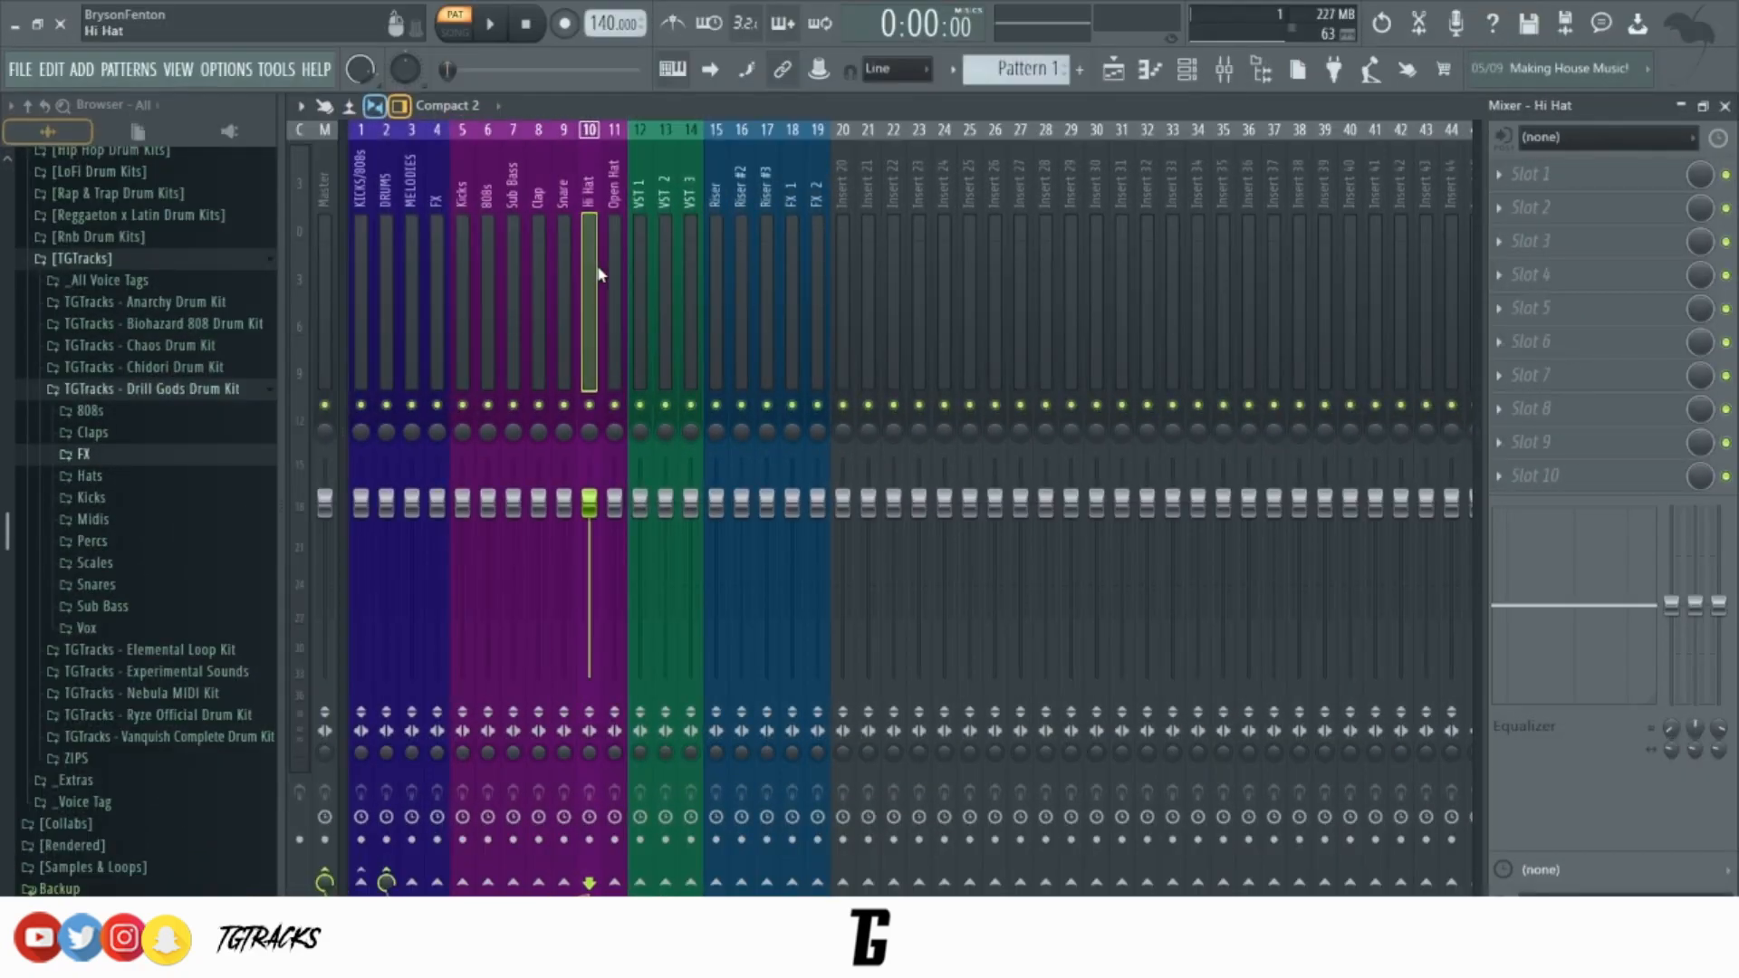
pyautogui.click(617, 289)
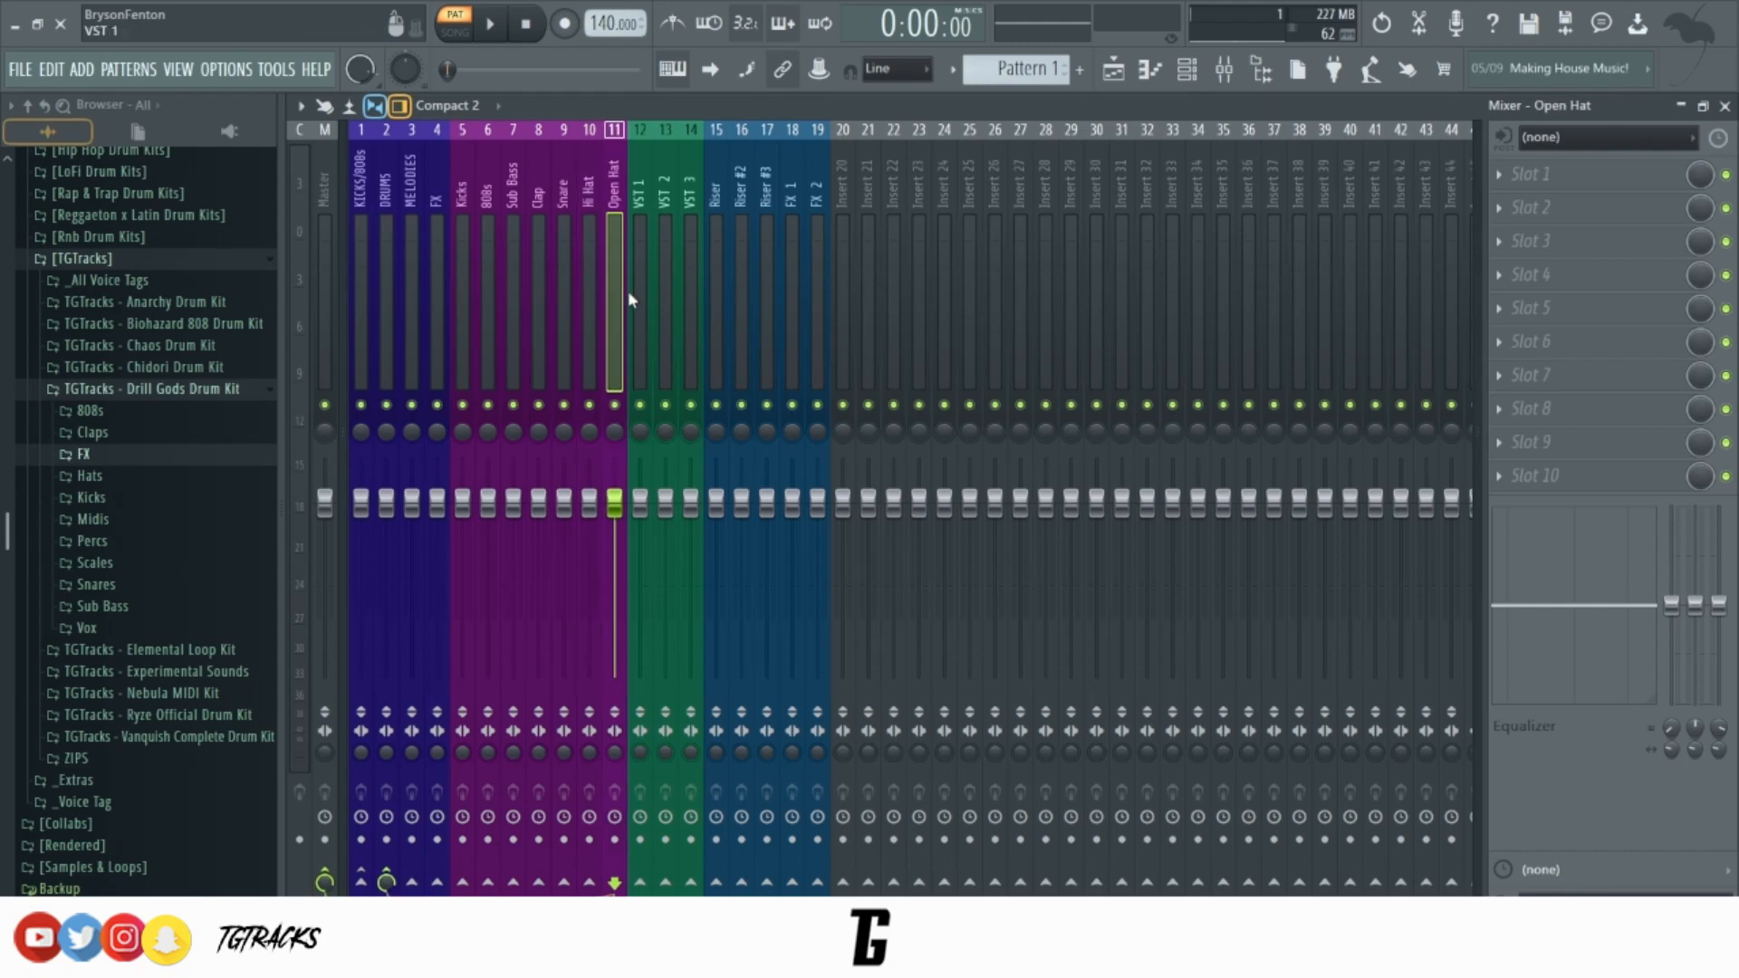
# Route the VST 1 and VST 2 mixer tracks to the MELODIES track.
pyautogui.click(641, 307)
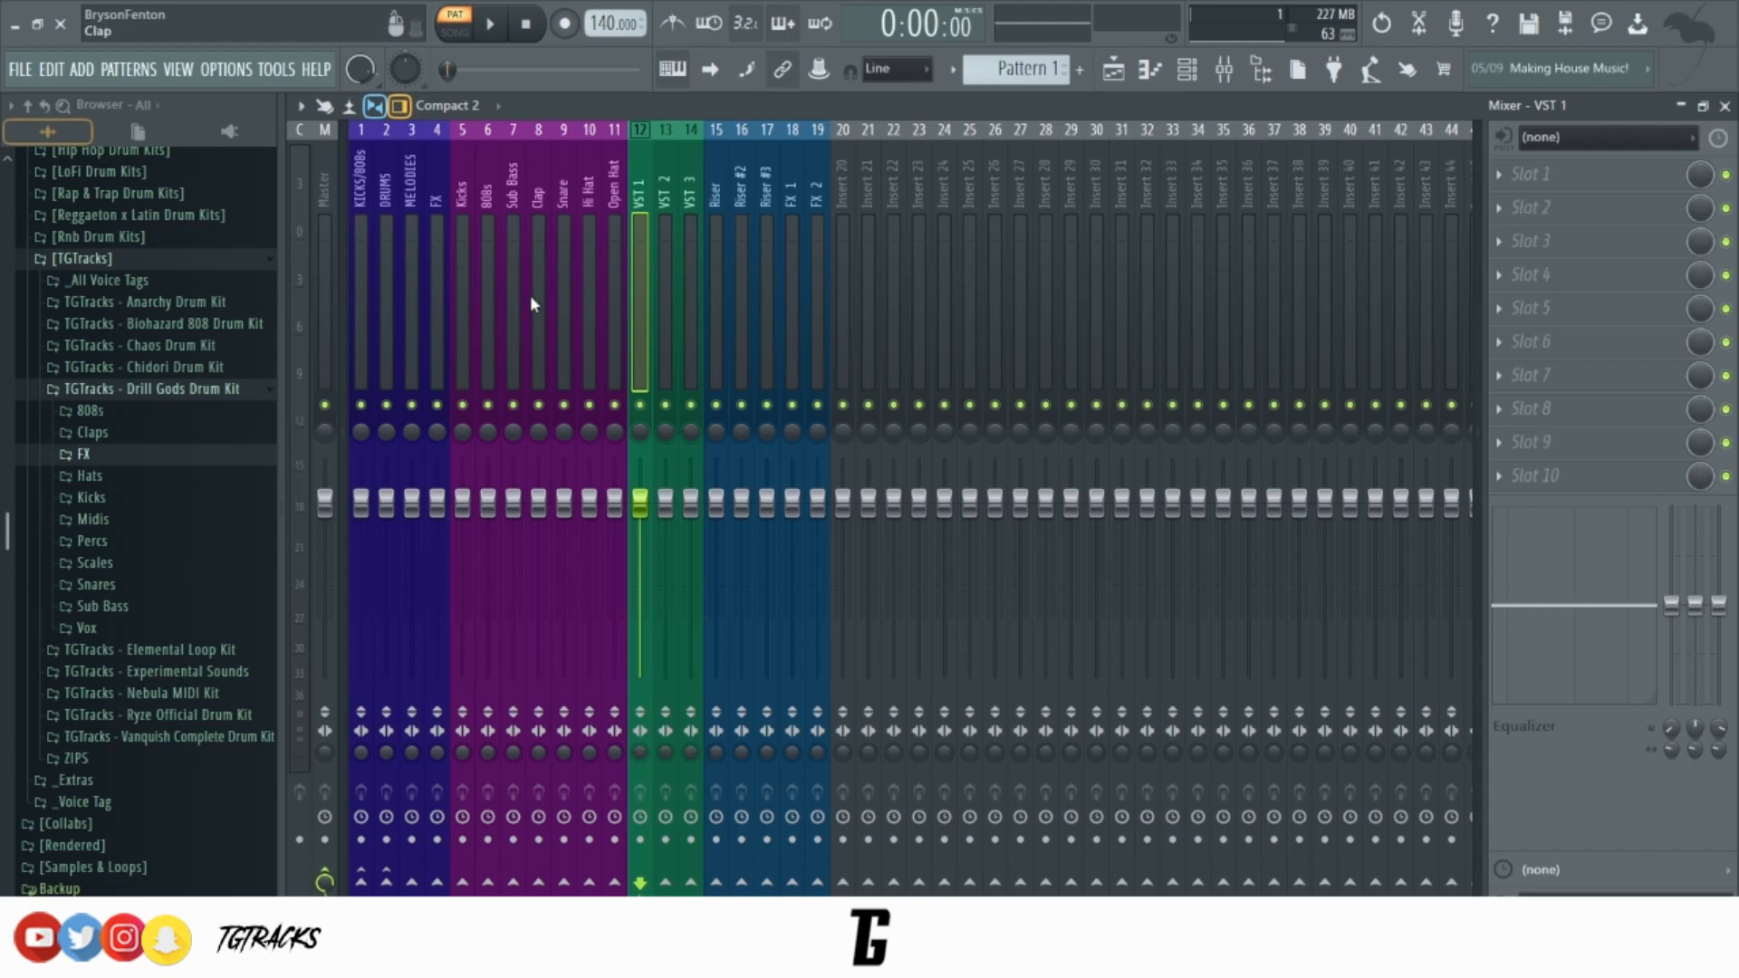
pyautogui.moveTo(484, 279); pyautogui.dragTo(637, 304)
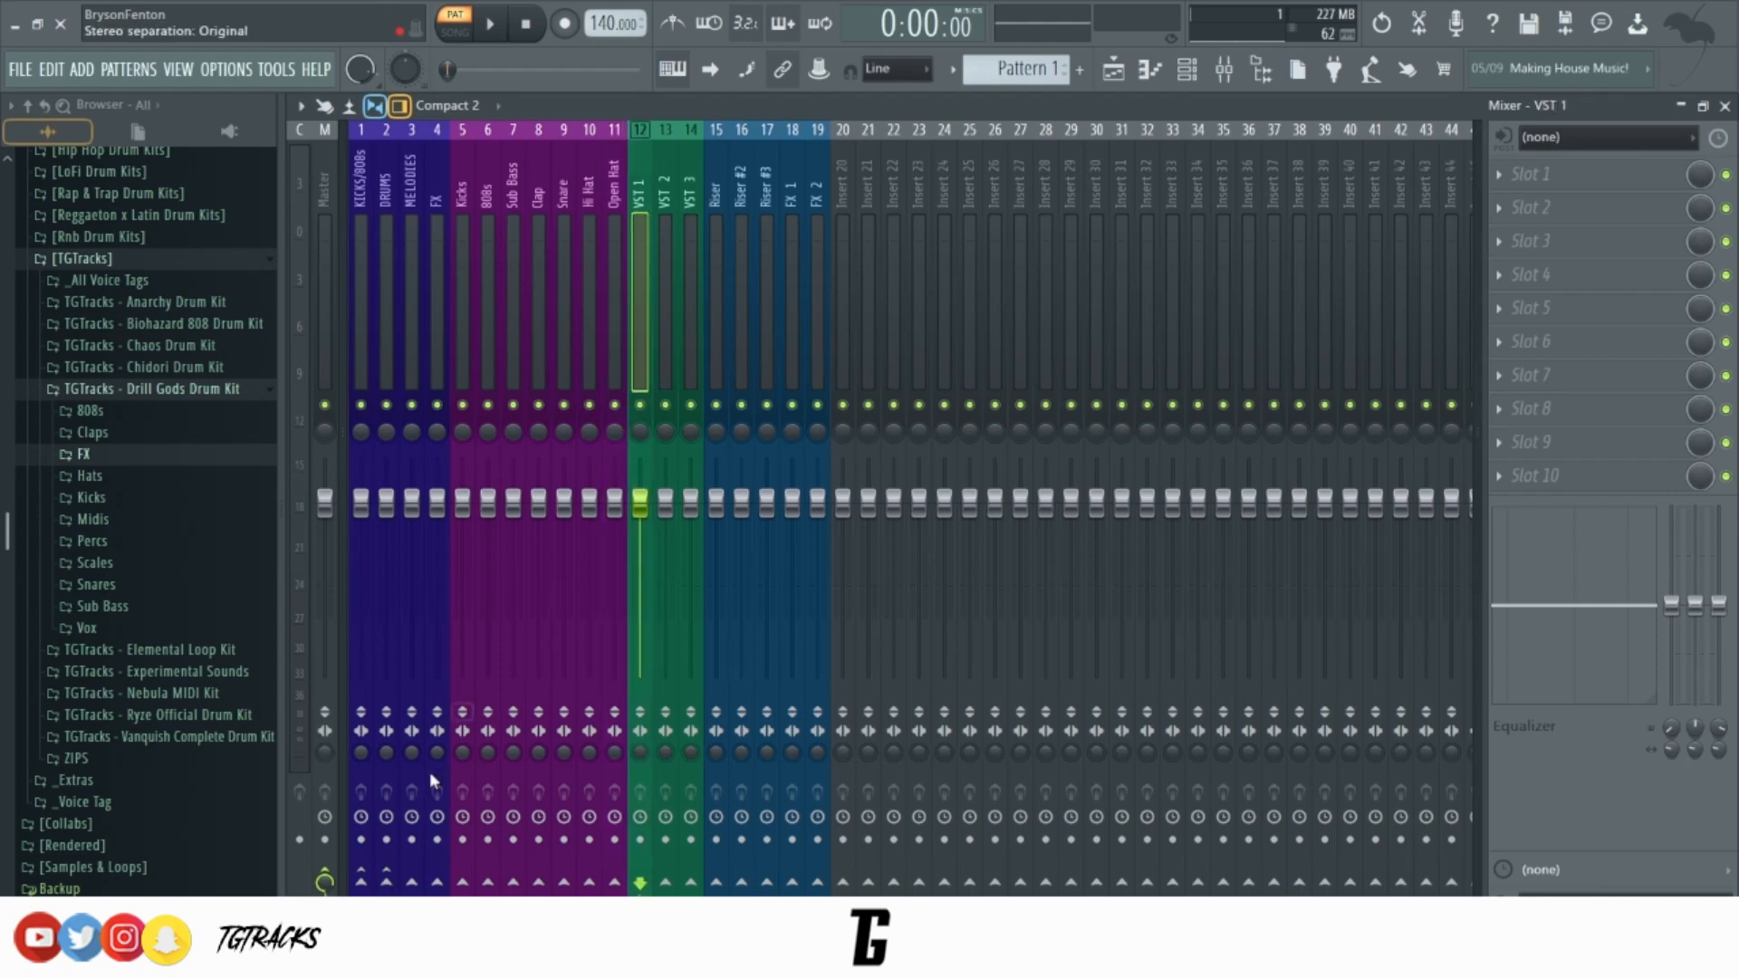
pyautogui.click(411, 880)
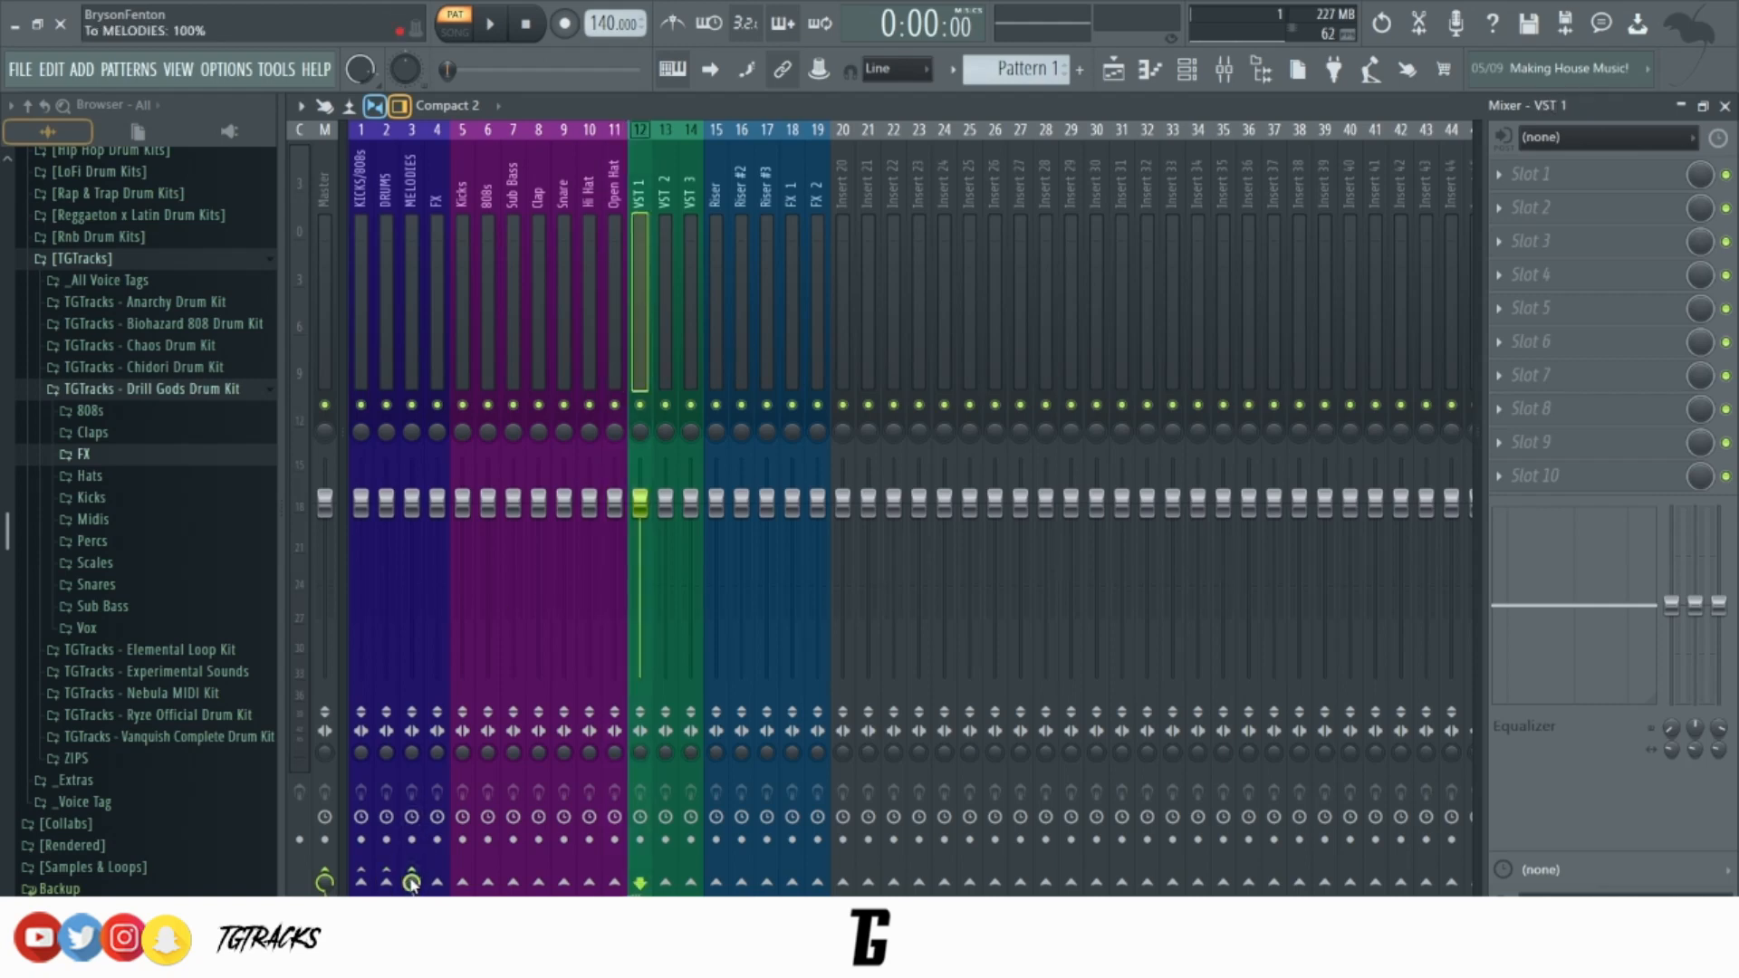
pyautogui.click(660, 263)
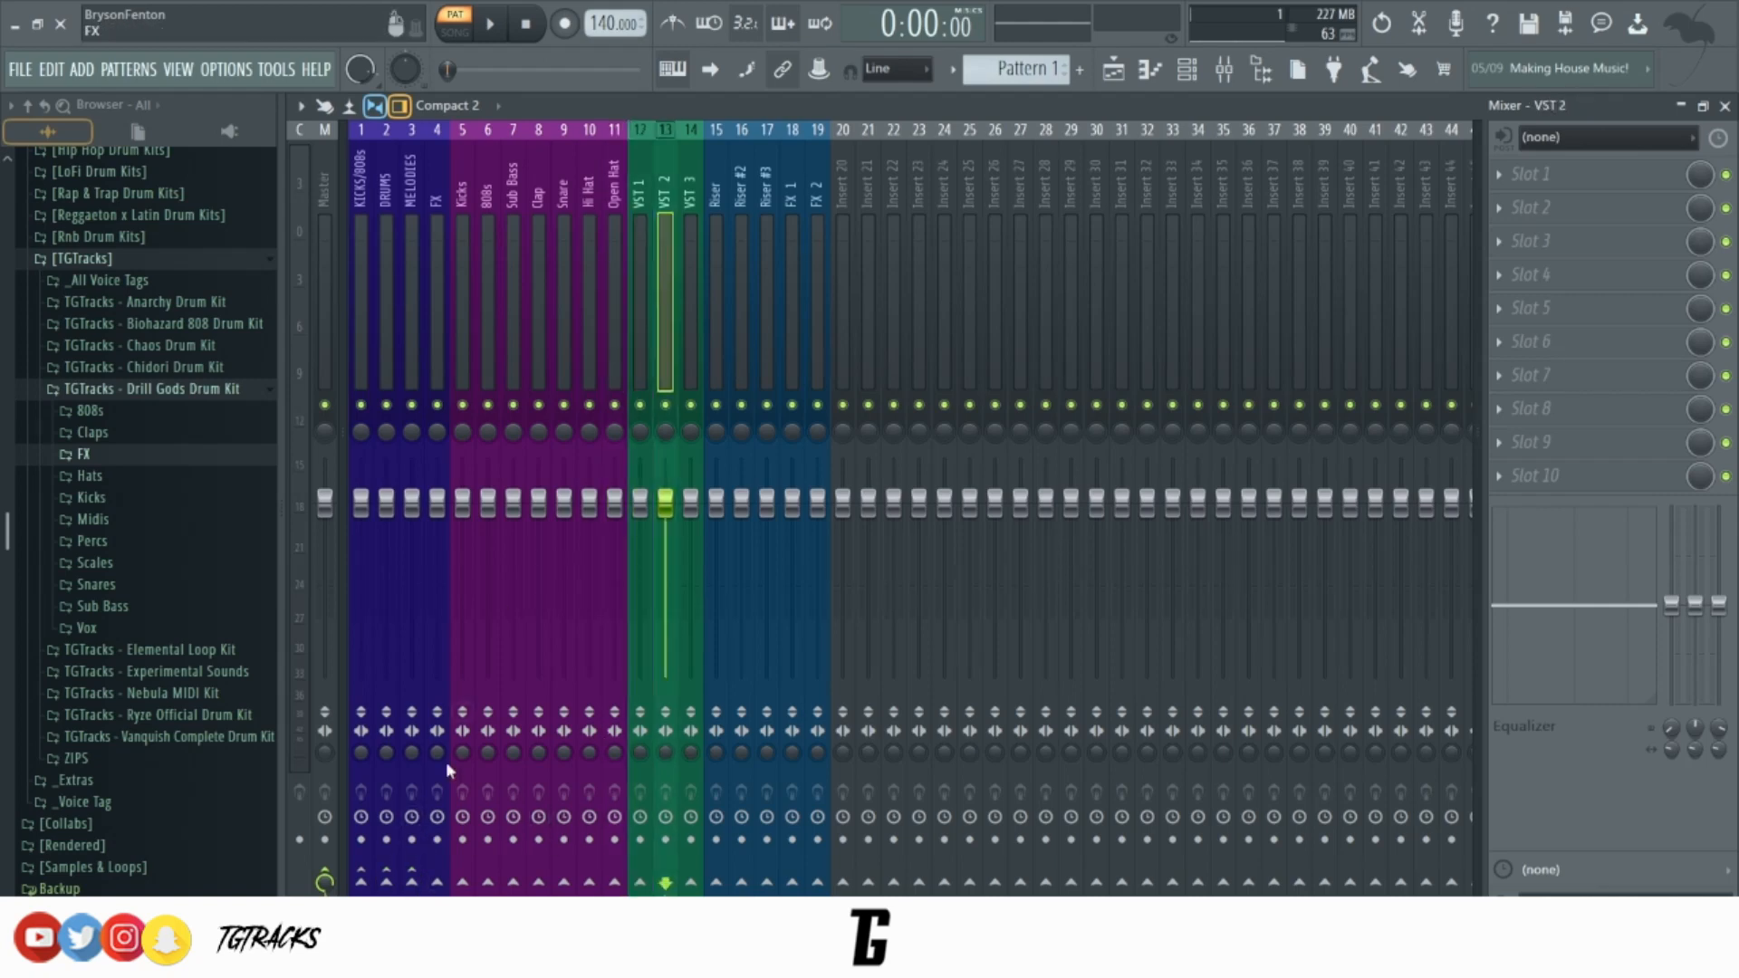
pyautogui.click(409, 884)
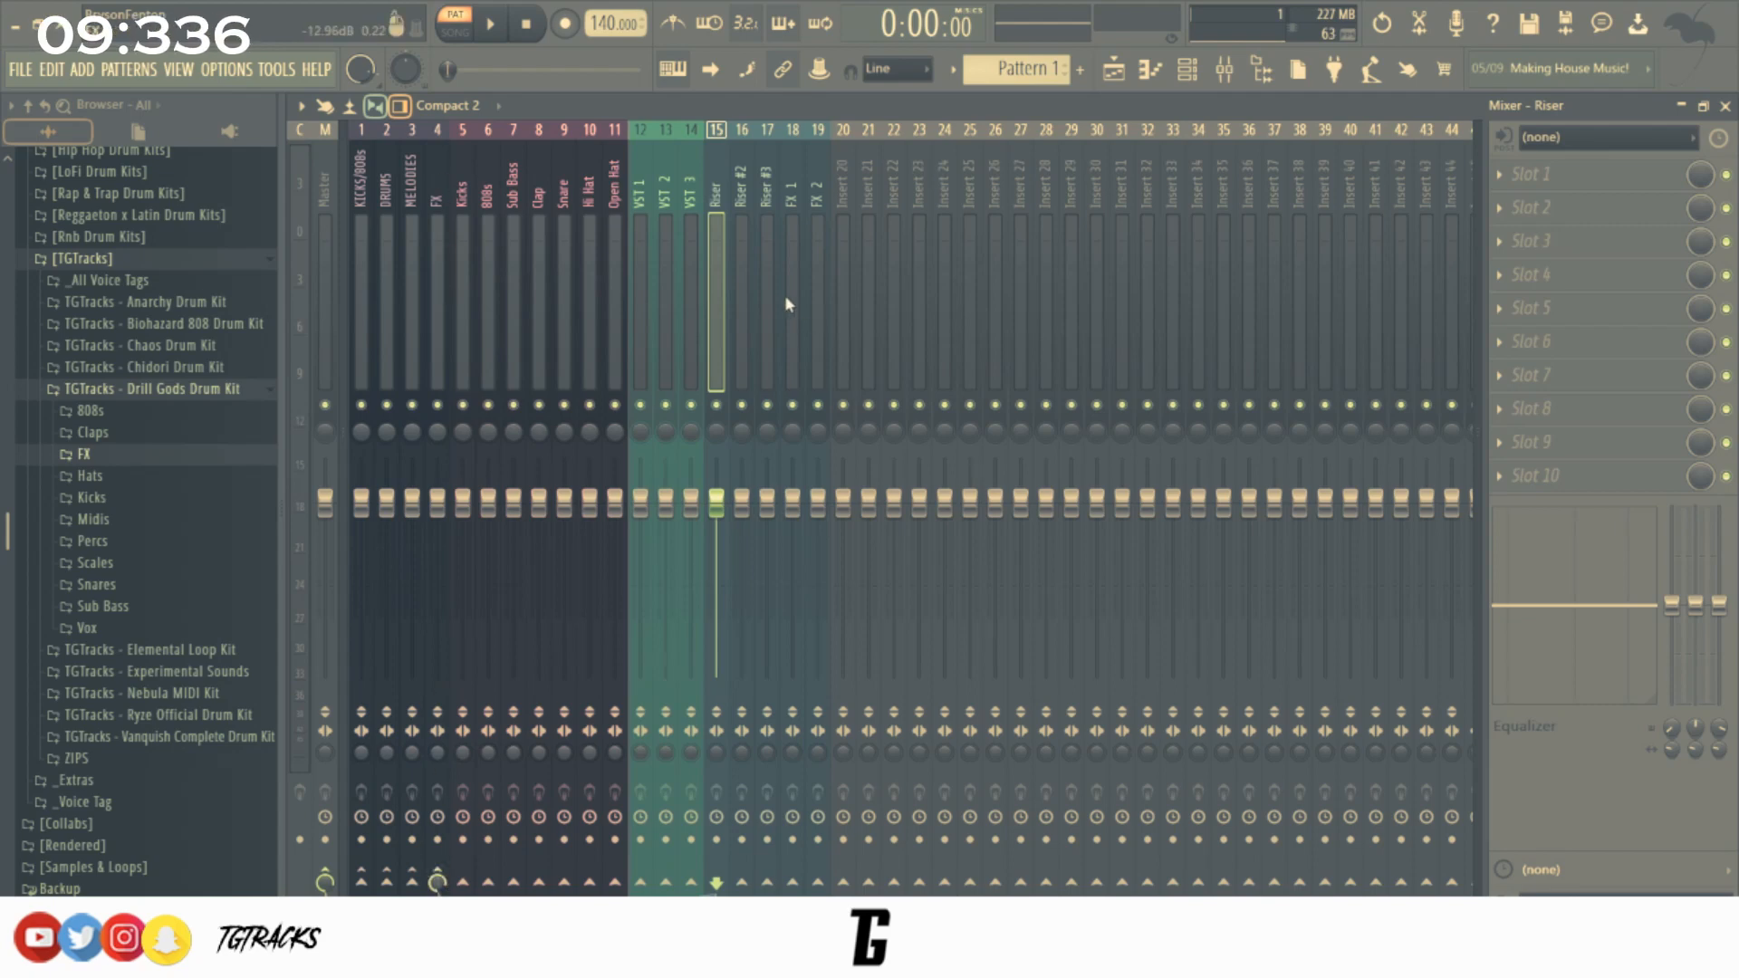
# Check the send routing of the Riser #2, Riser #3, FX 1 and FX 2 tracks, as well as the Master and FX tracks.
pyautogui.click(744, 326)
pyautogui.click(766, 308)
pyautogui.click(794, 236)
pyautogui.click(815, 336)
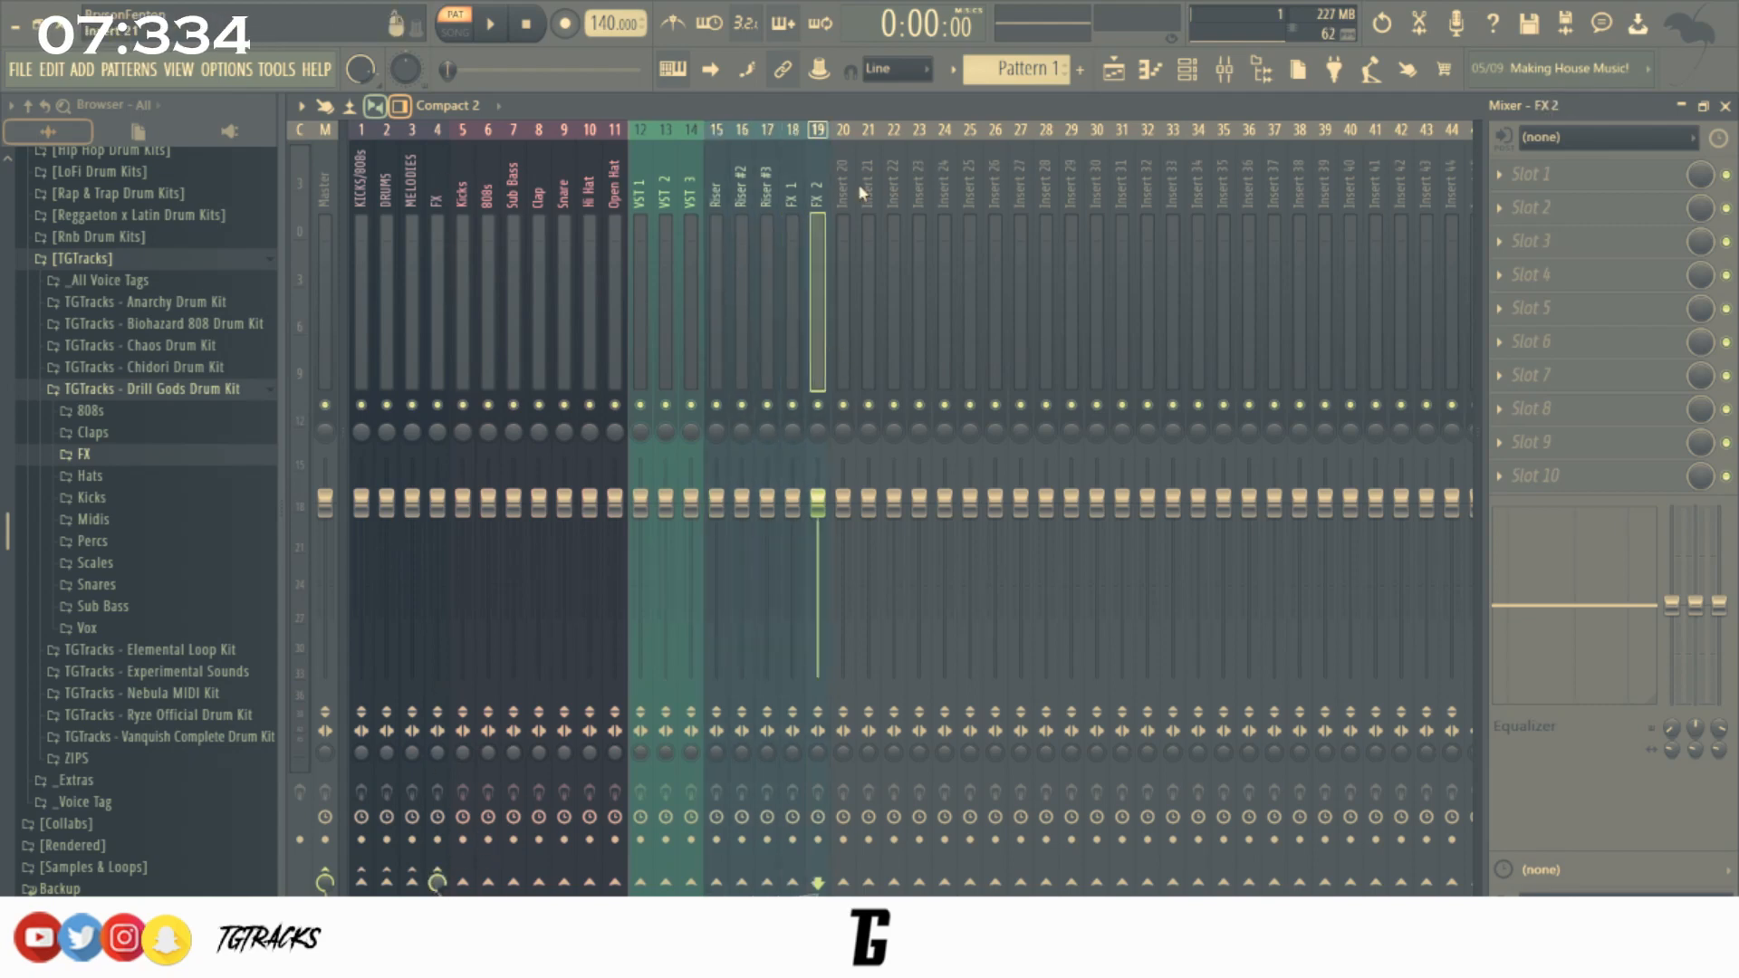
pyautogui.click(329, 259)
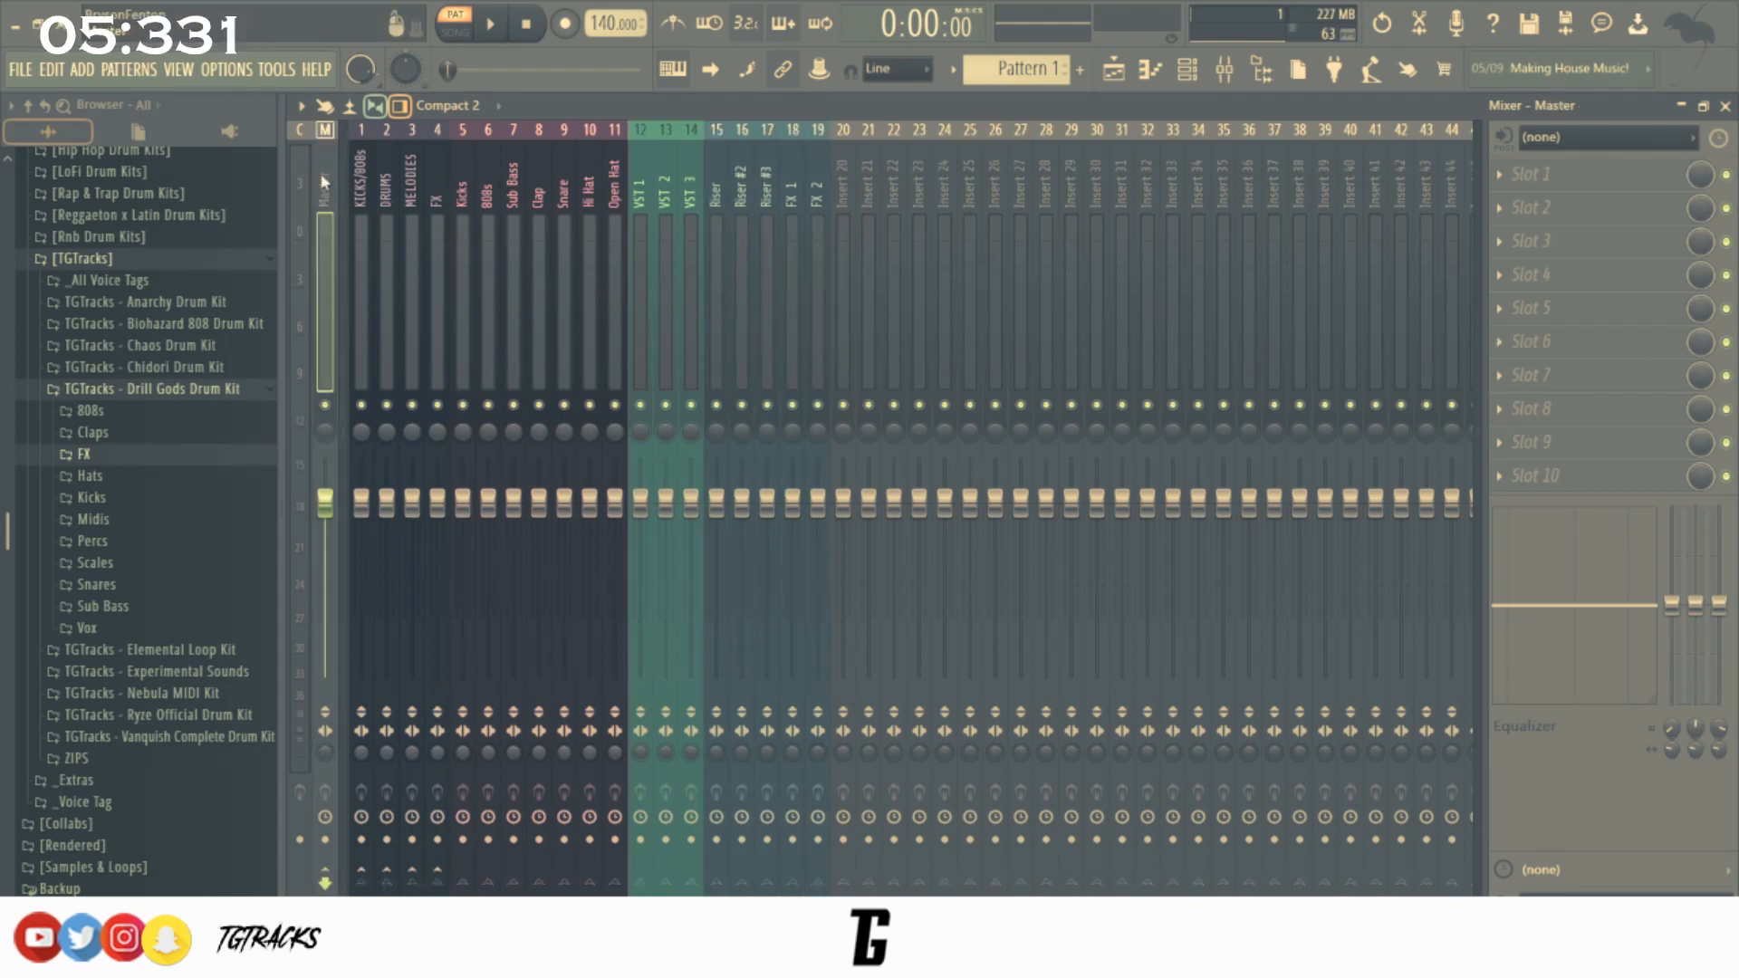
pyautogui.click(301, 263)
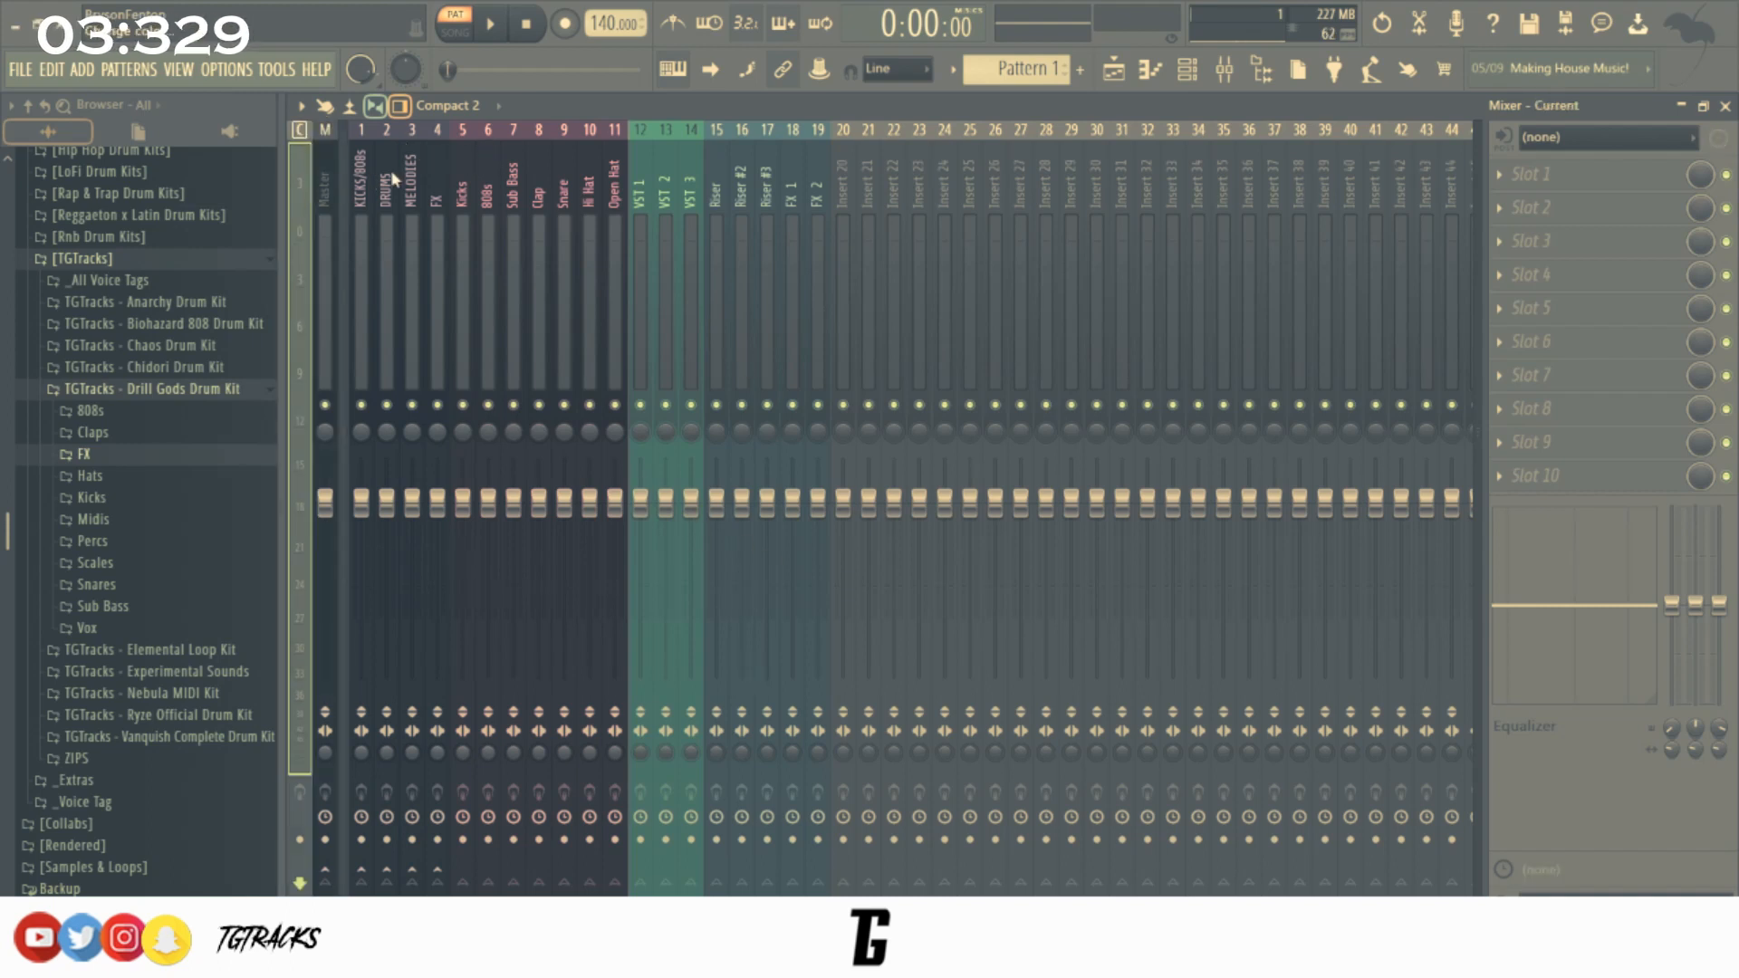
pyautogui.click(438, 226)
pyautogui.click(852, 292)
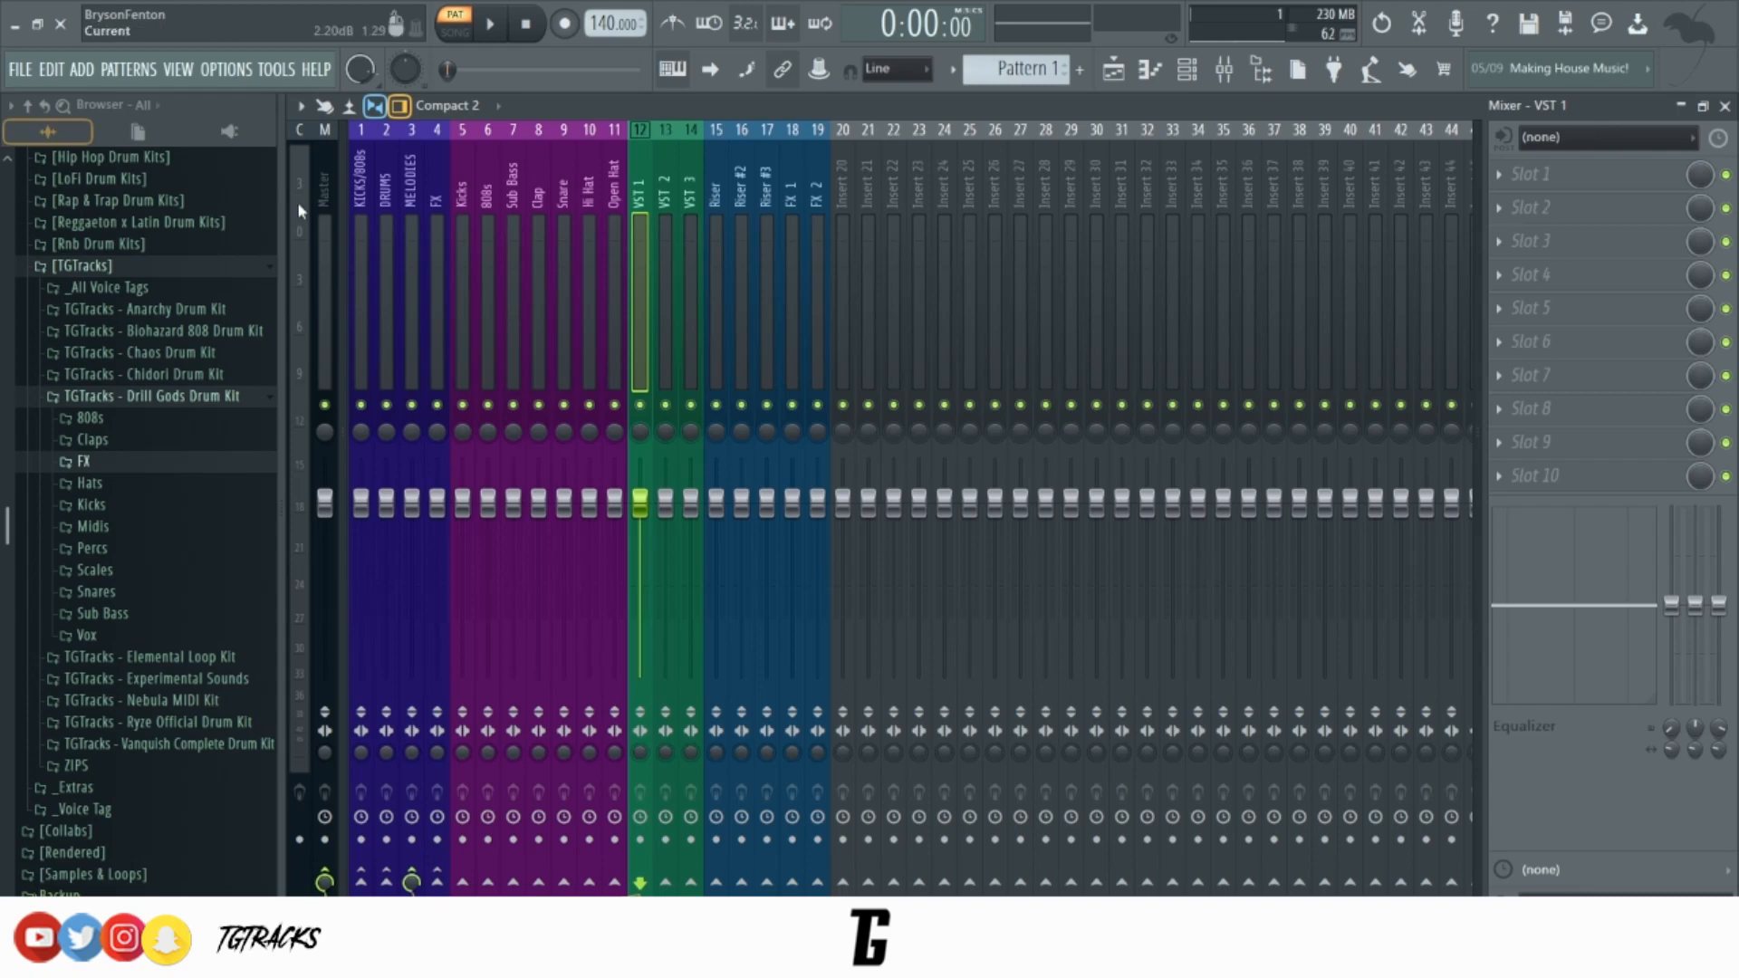
# Move Fruity delay 2 to slot 4 of the MELODIES track and load Fruity Reeverb 2 into slot 3.
pyautogui.click(361, 237)
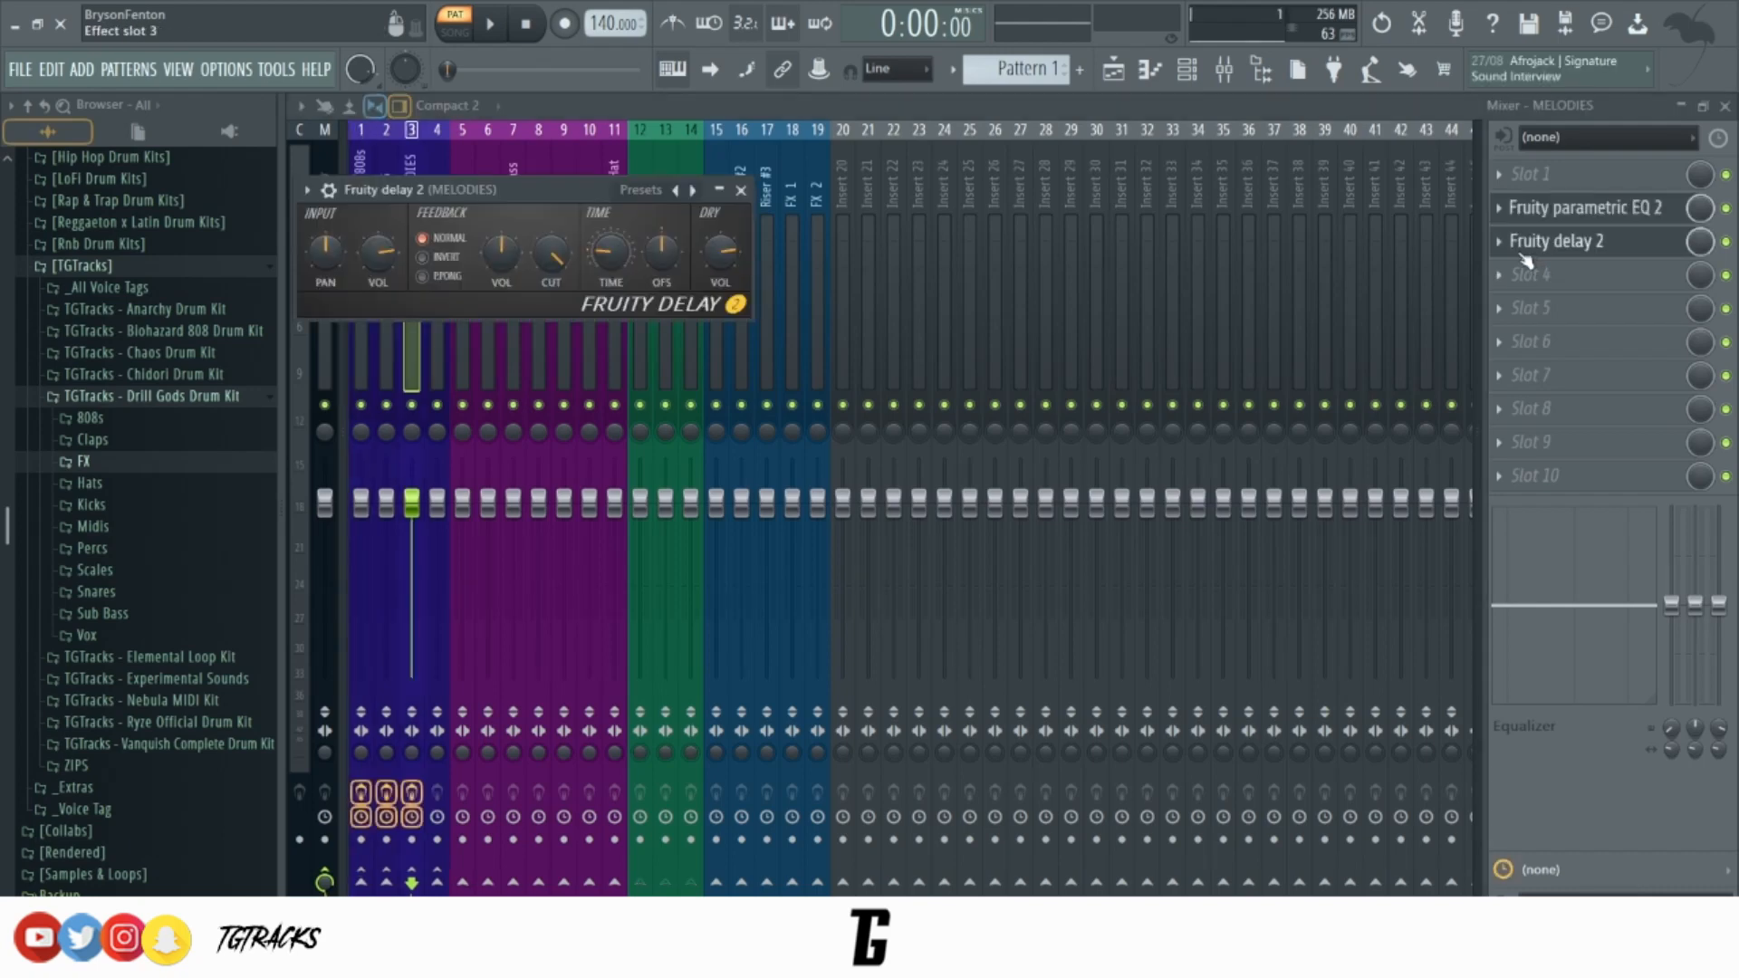
pyautogui.moveTo(1527, 261)
pyautogui.mouseDown()
pyautogui.moveTo(1522, 341)
pyautogui.moveTo(1526, 275)
pyautogui.mouseUp()
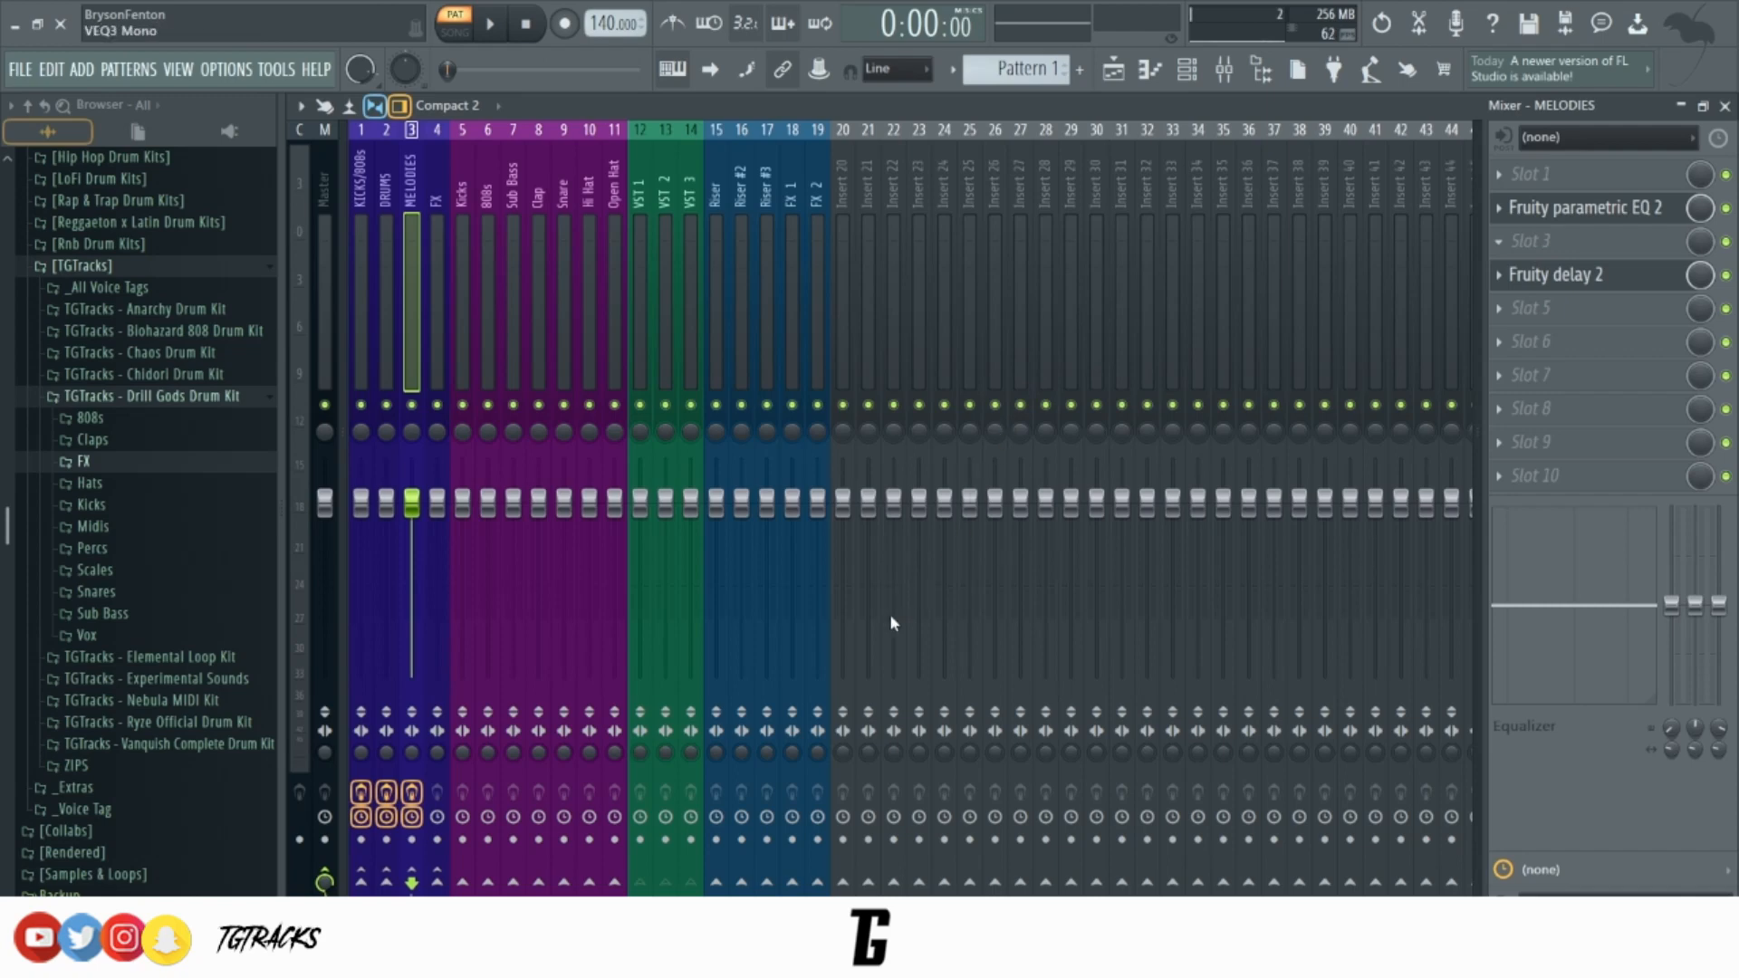
pyautogui.click(1034, 39)
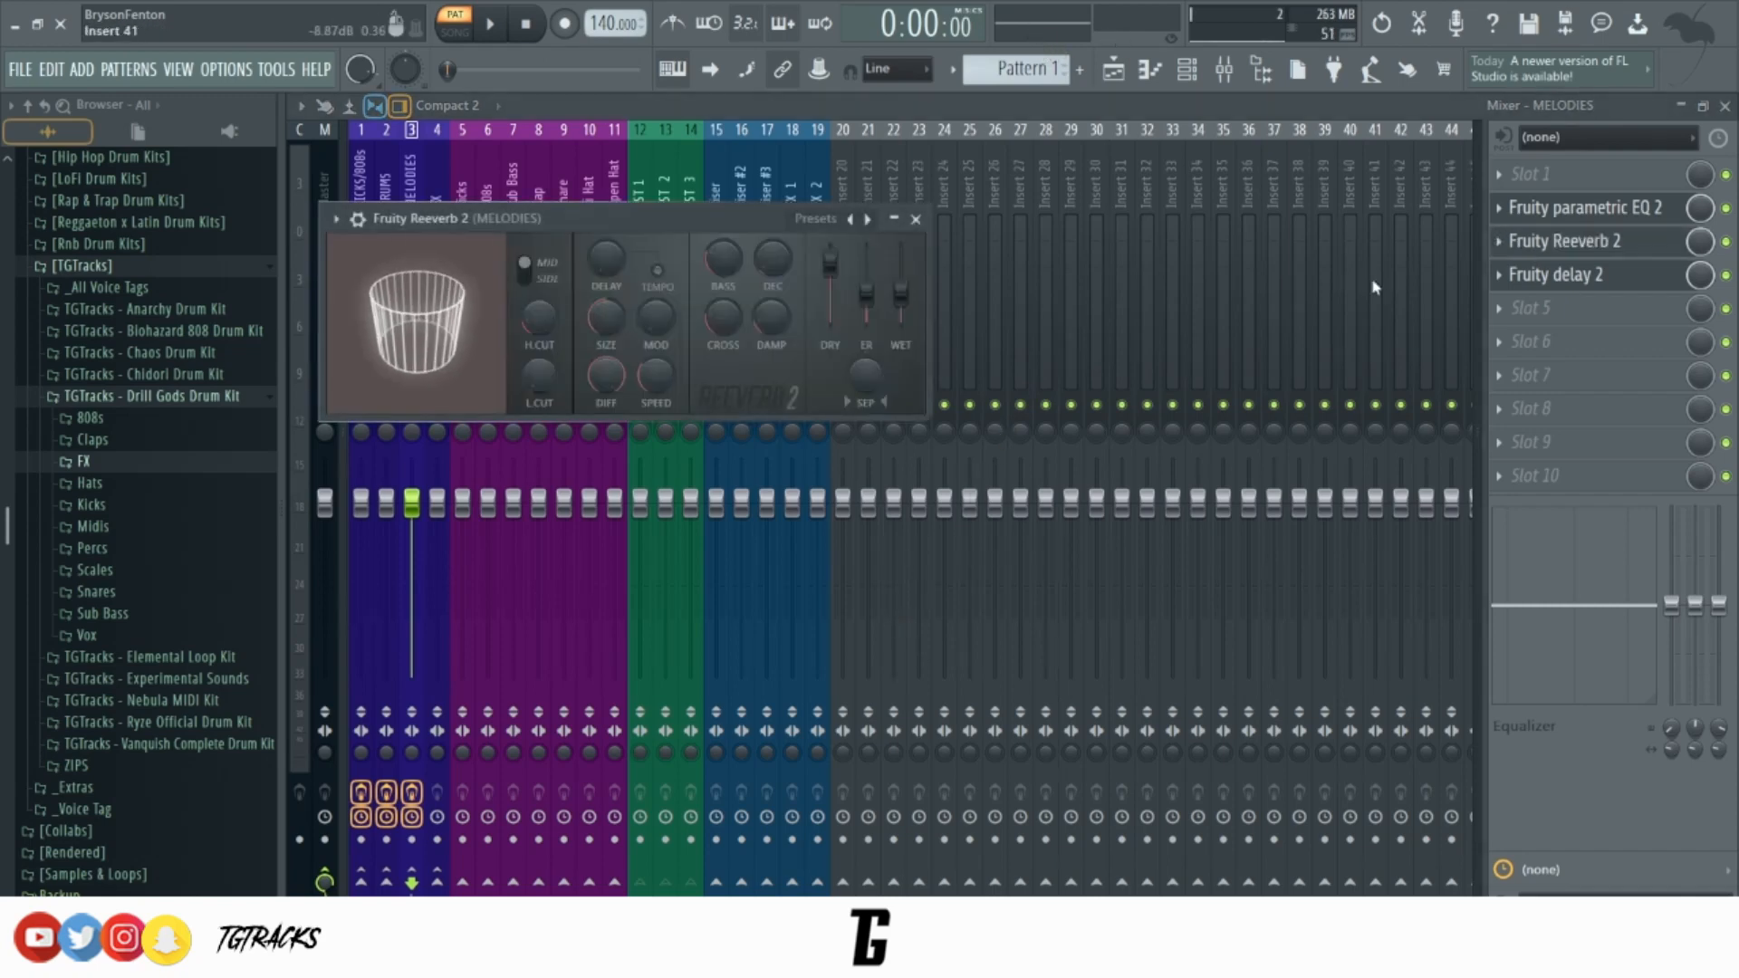
# Turn off Fruity delay 2 on the MELODIES track and Fruity Compressor on the DRUMS and KICKS/808s tracks.
pyautogui.click(1726, 275)
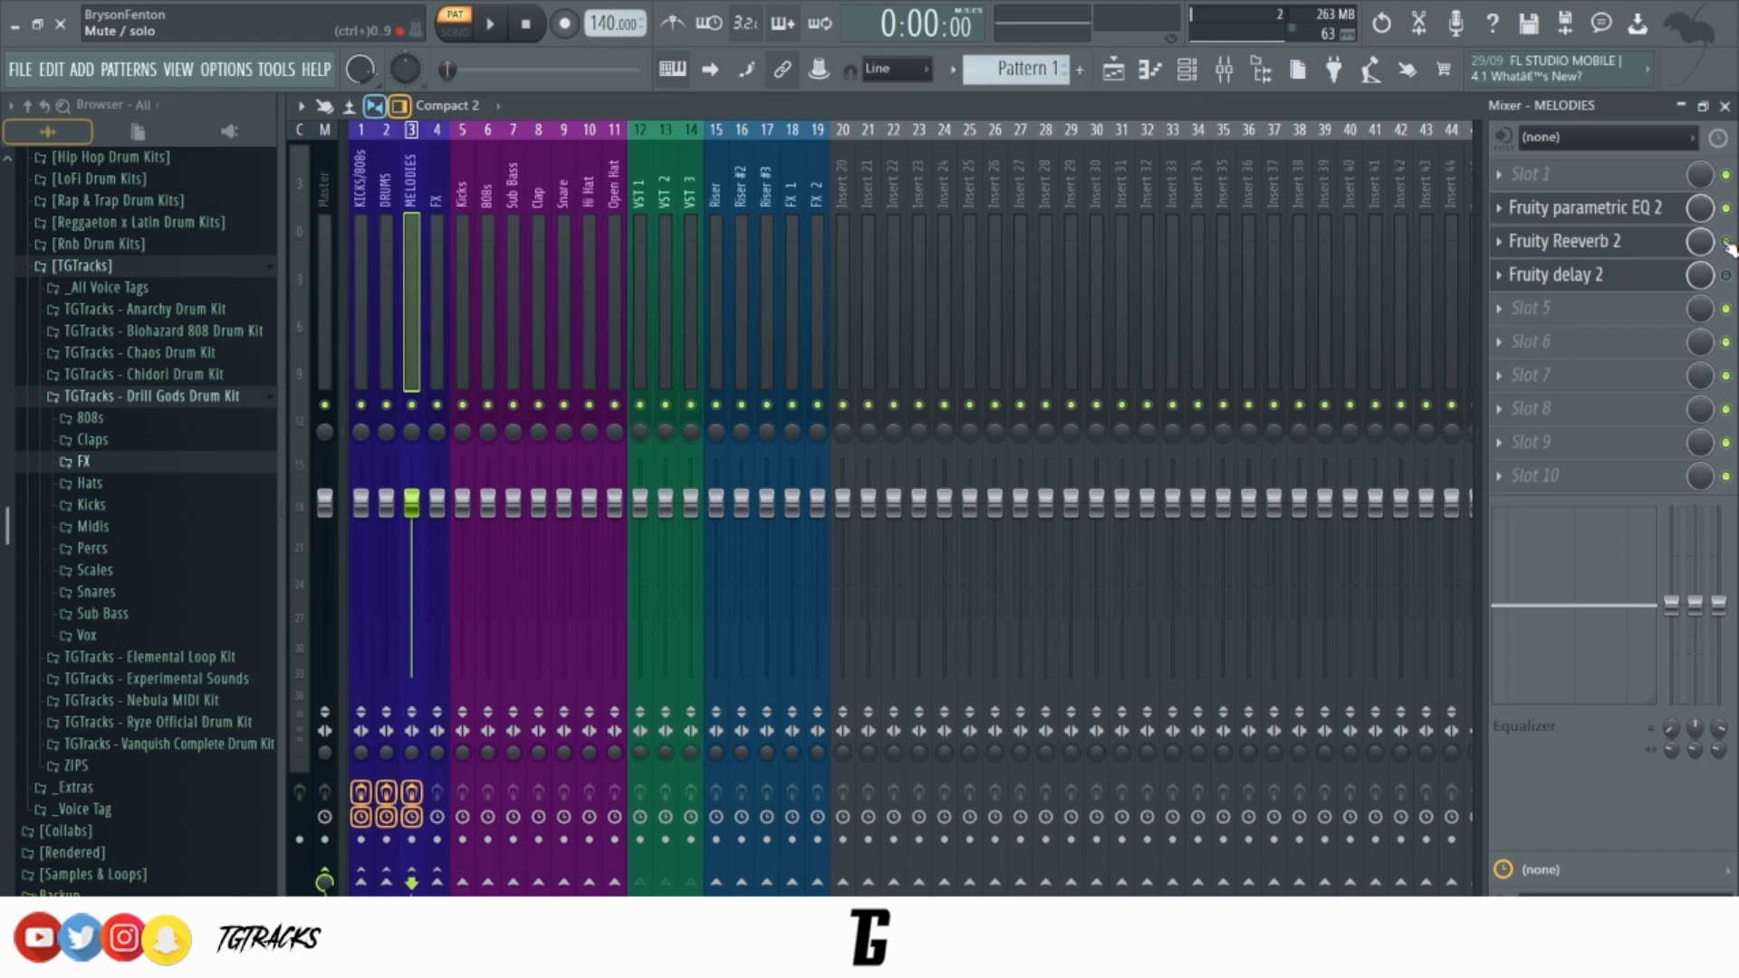
pyautogui.click(384, 295)
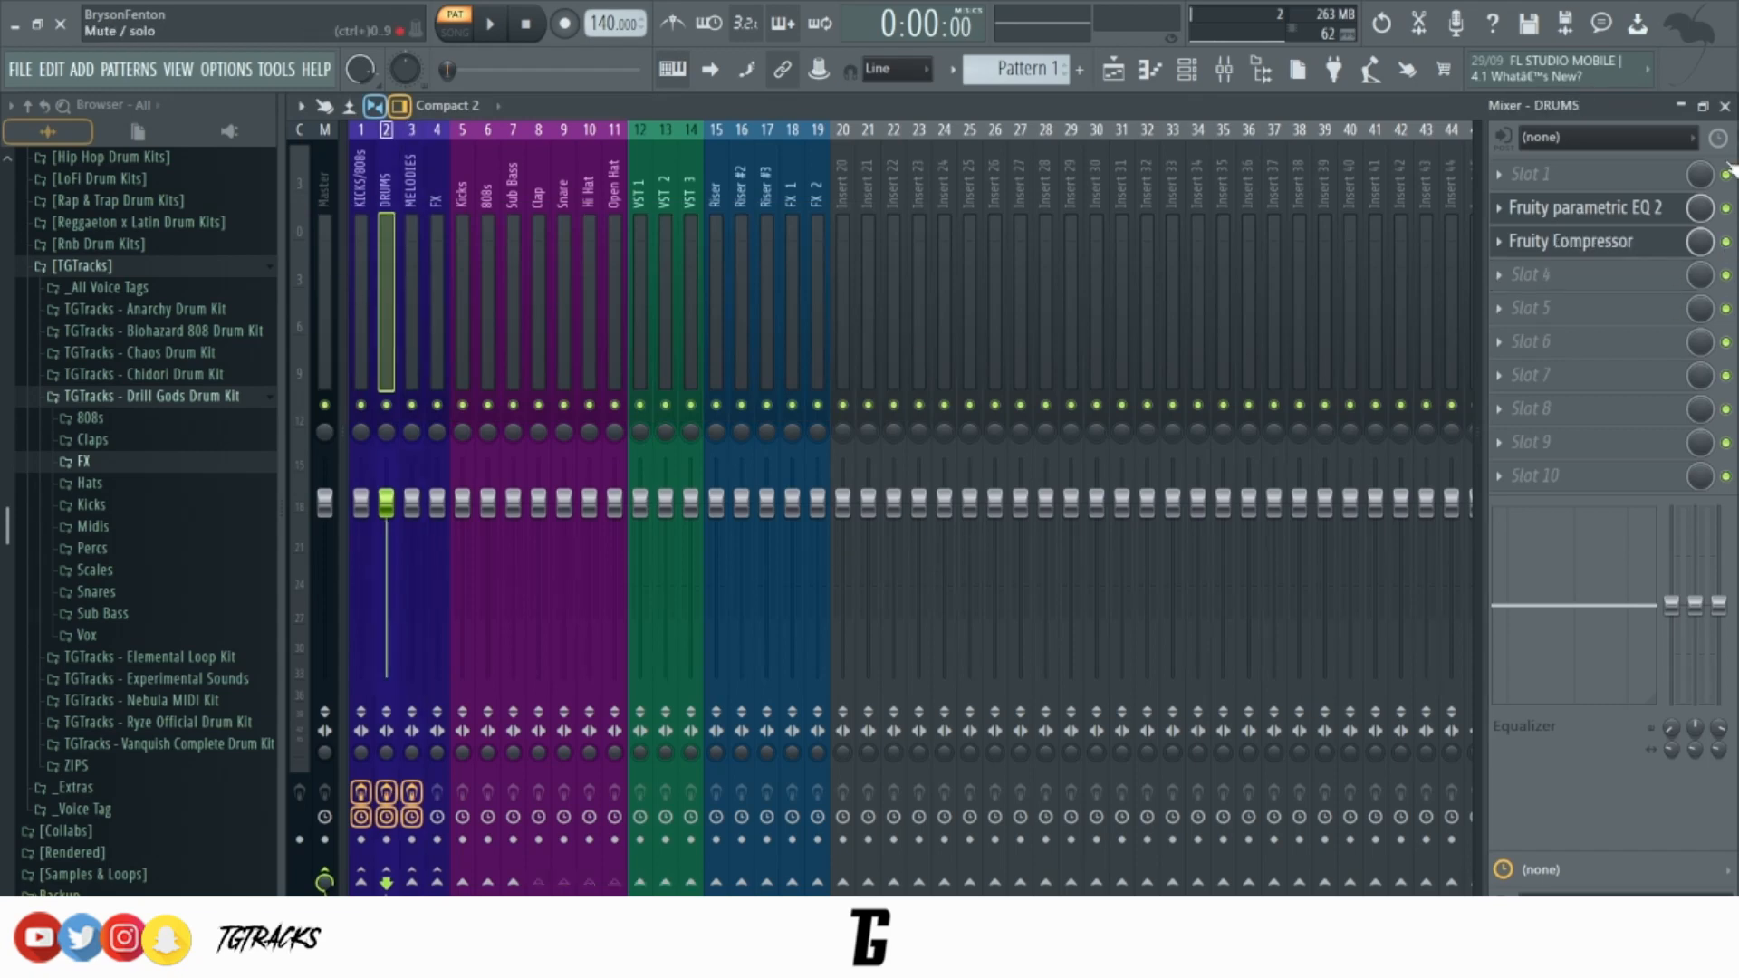
pyautogui.click(1726, 242)
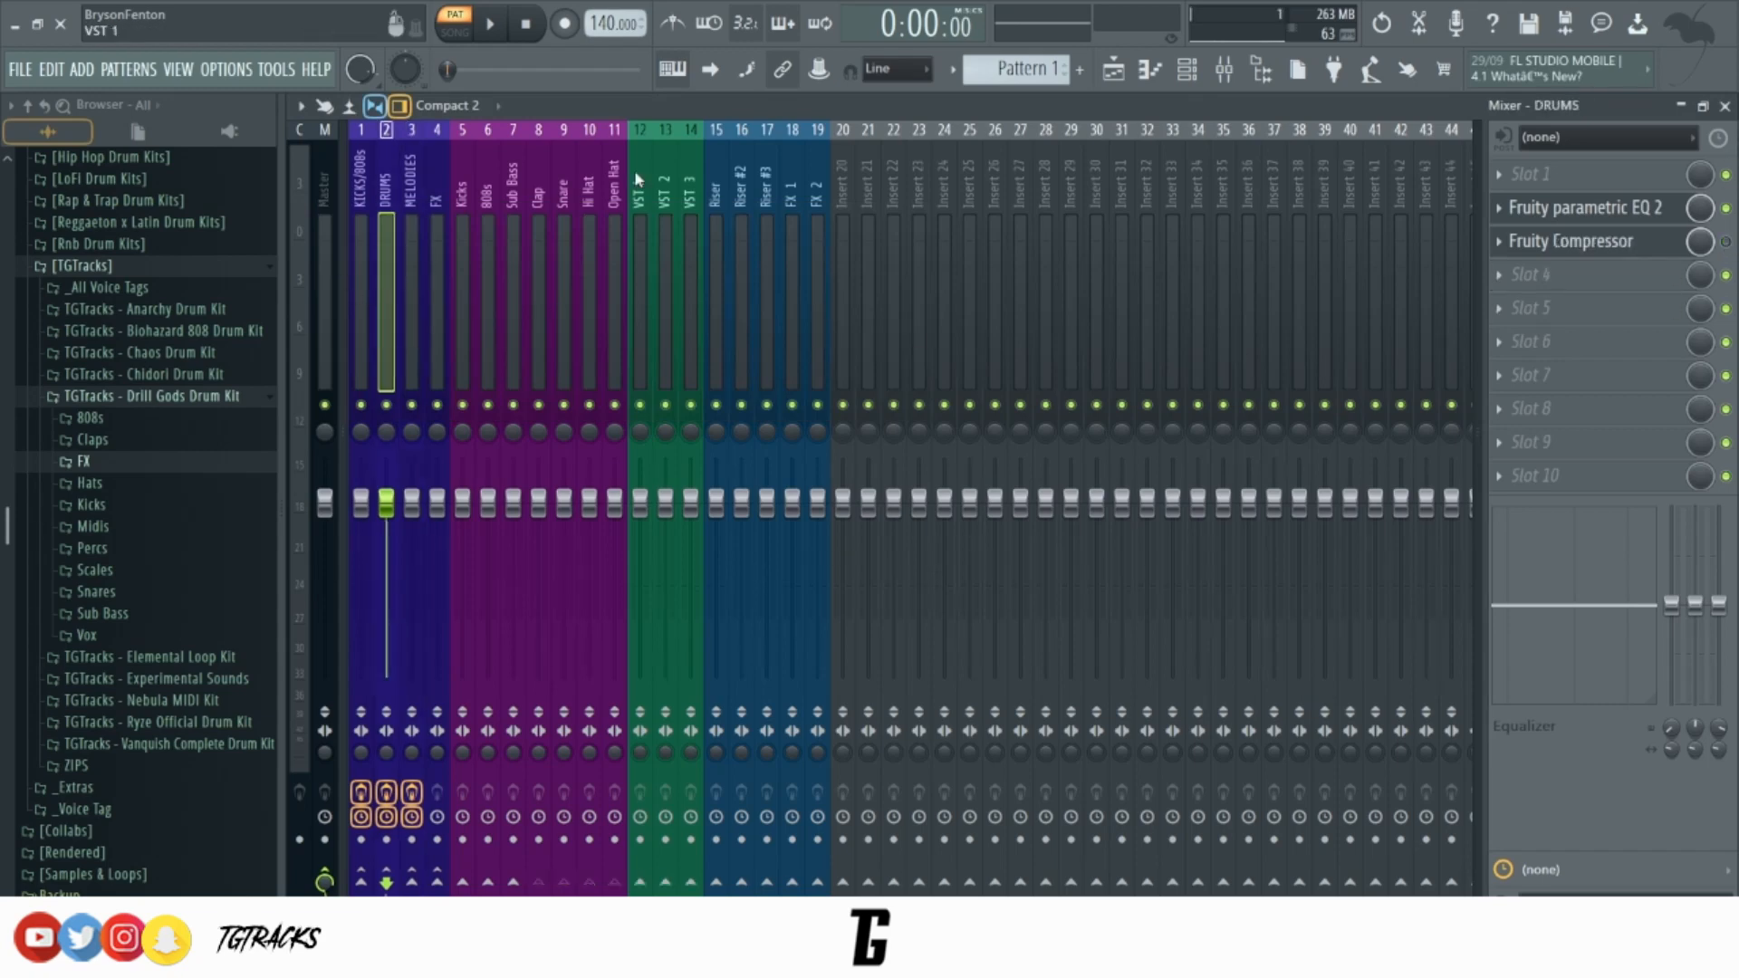
pyautogui.click(370, 254)
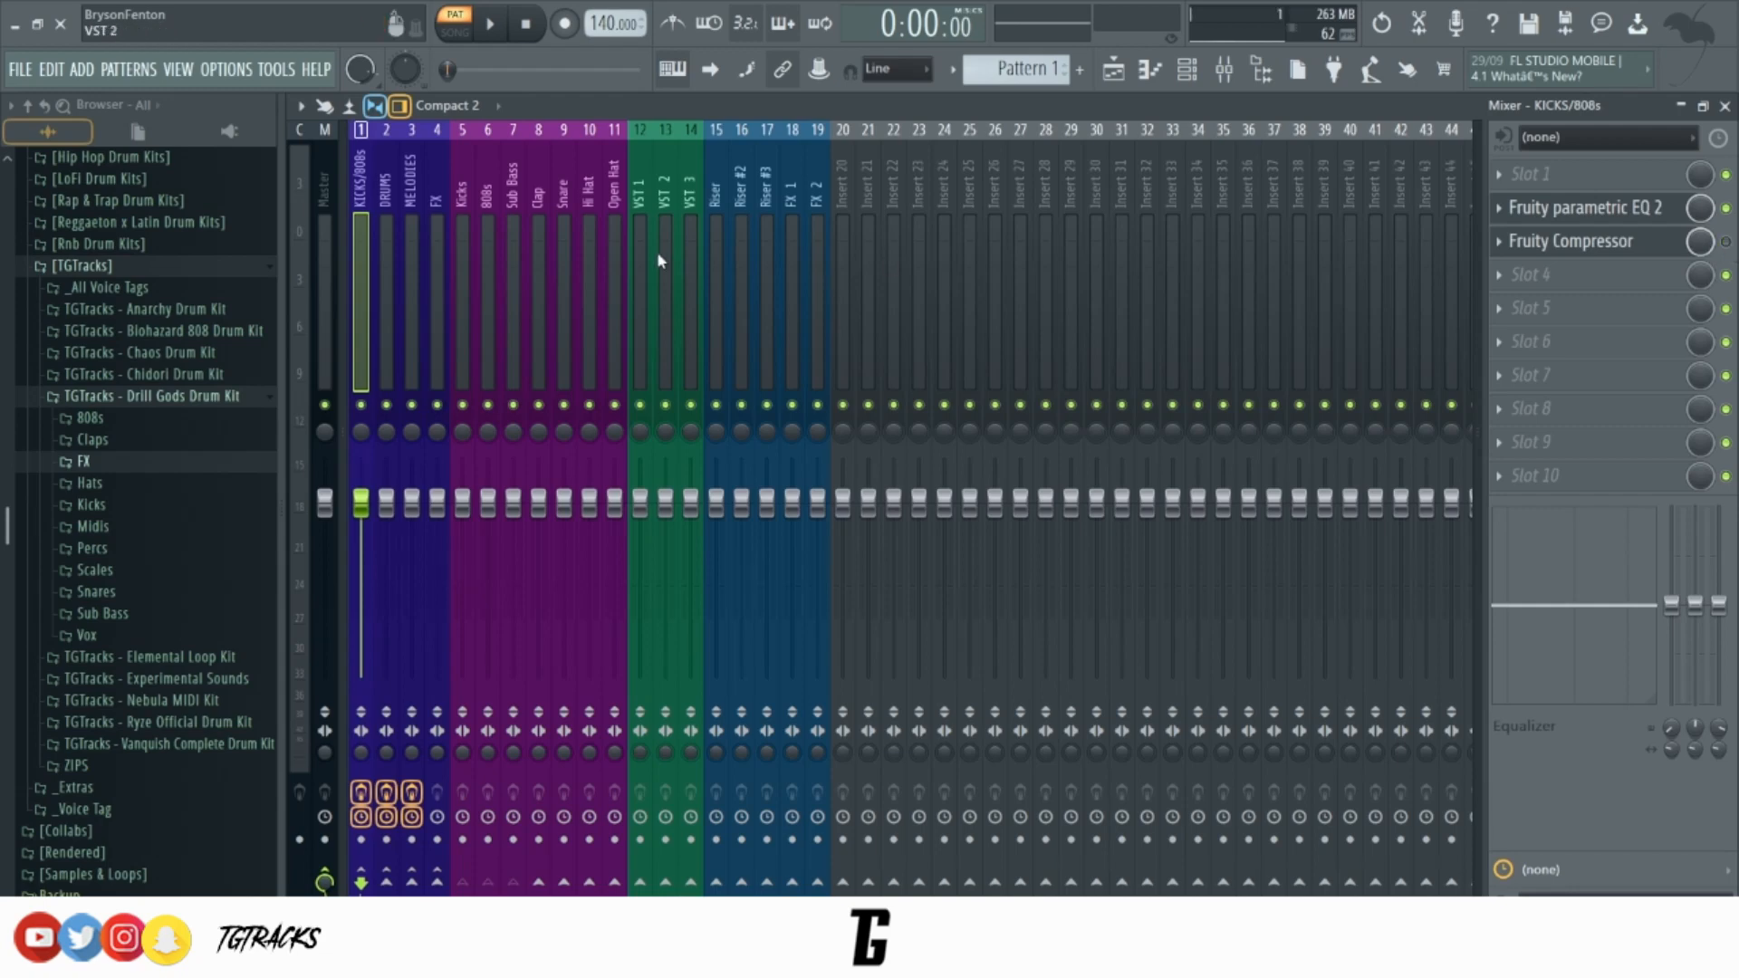
pyautogui.click(377, 249)
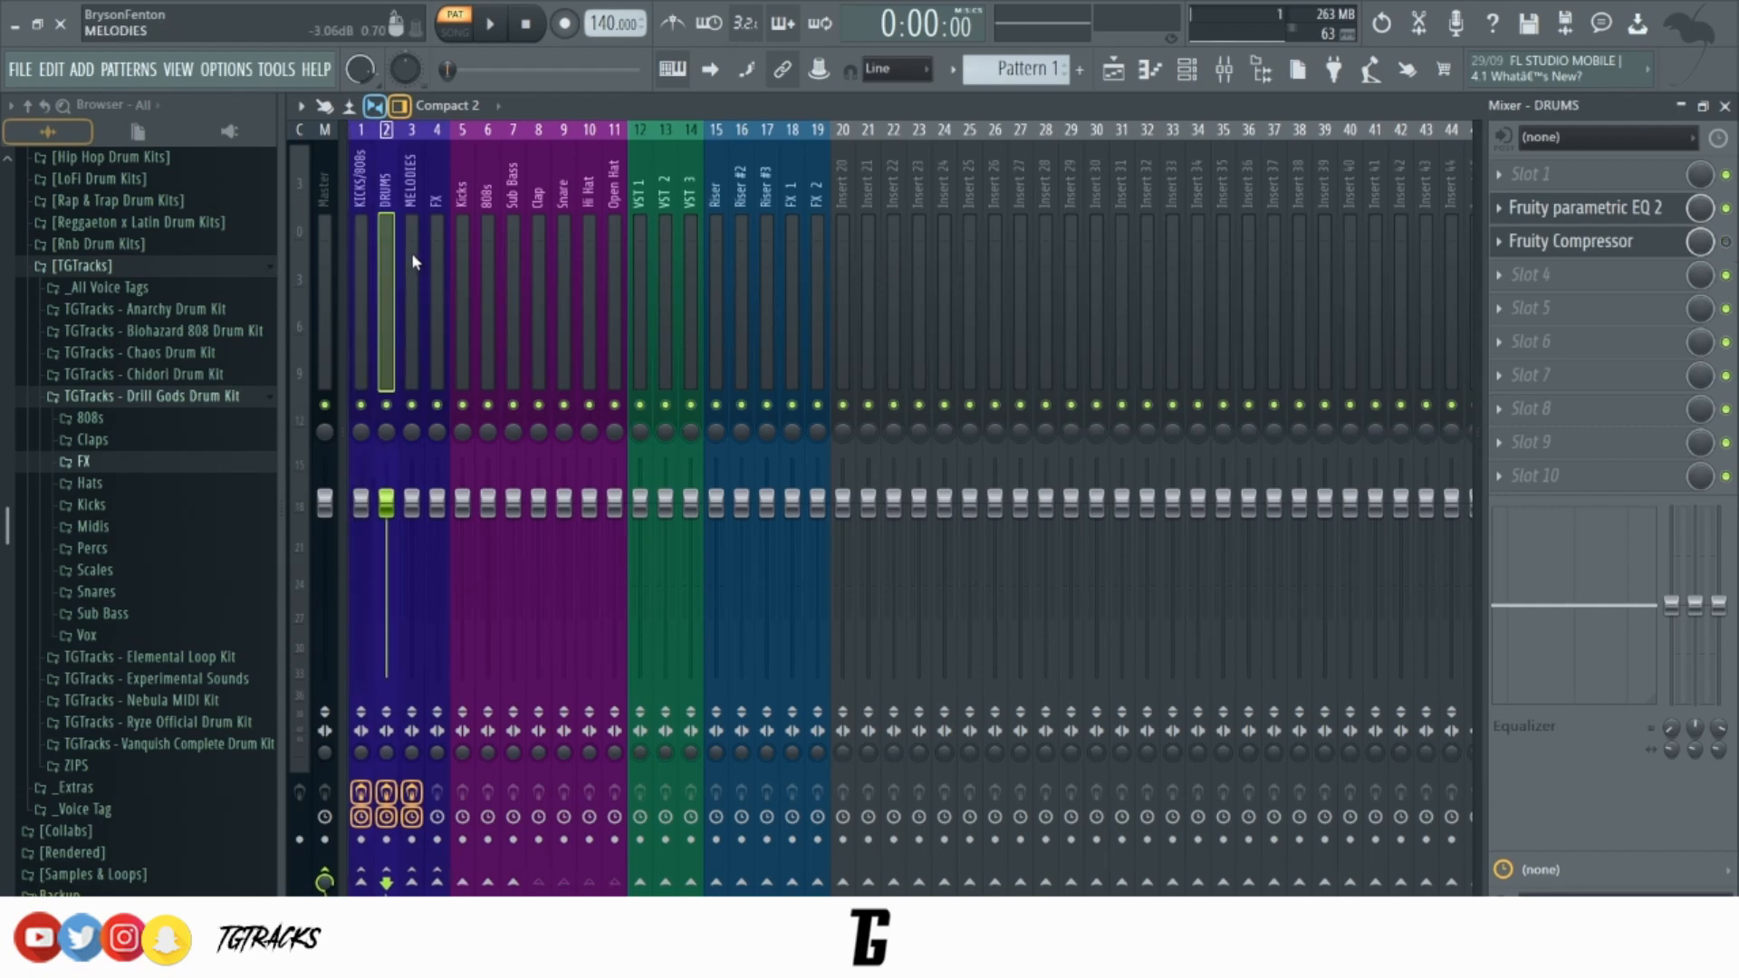
# Load Fruity parametric EQ 2 into slot 2 of the FX bus track and close its plugin window.
pyautogui.click(411, 261)
pyautogui.click(381, 247)
pyautogui.click(407, 253)
pyautogui.click(439, 265)
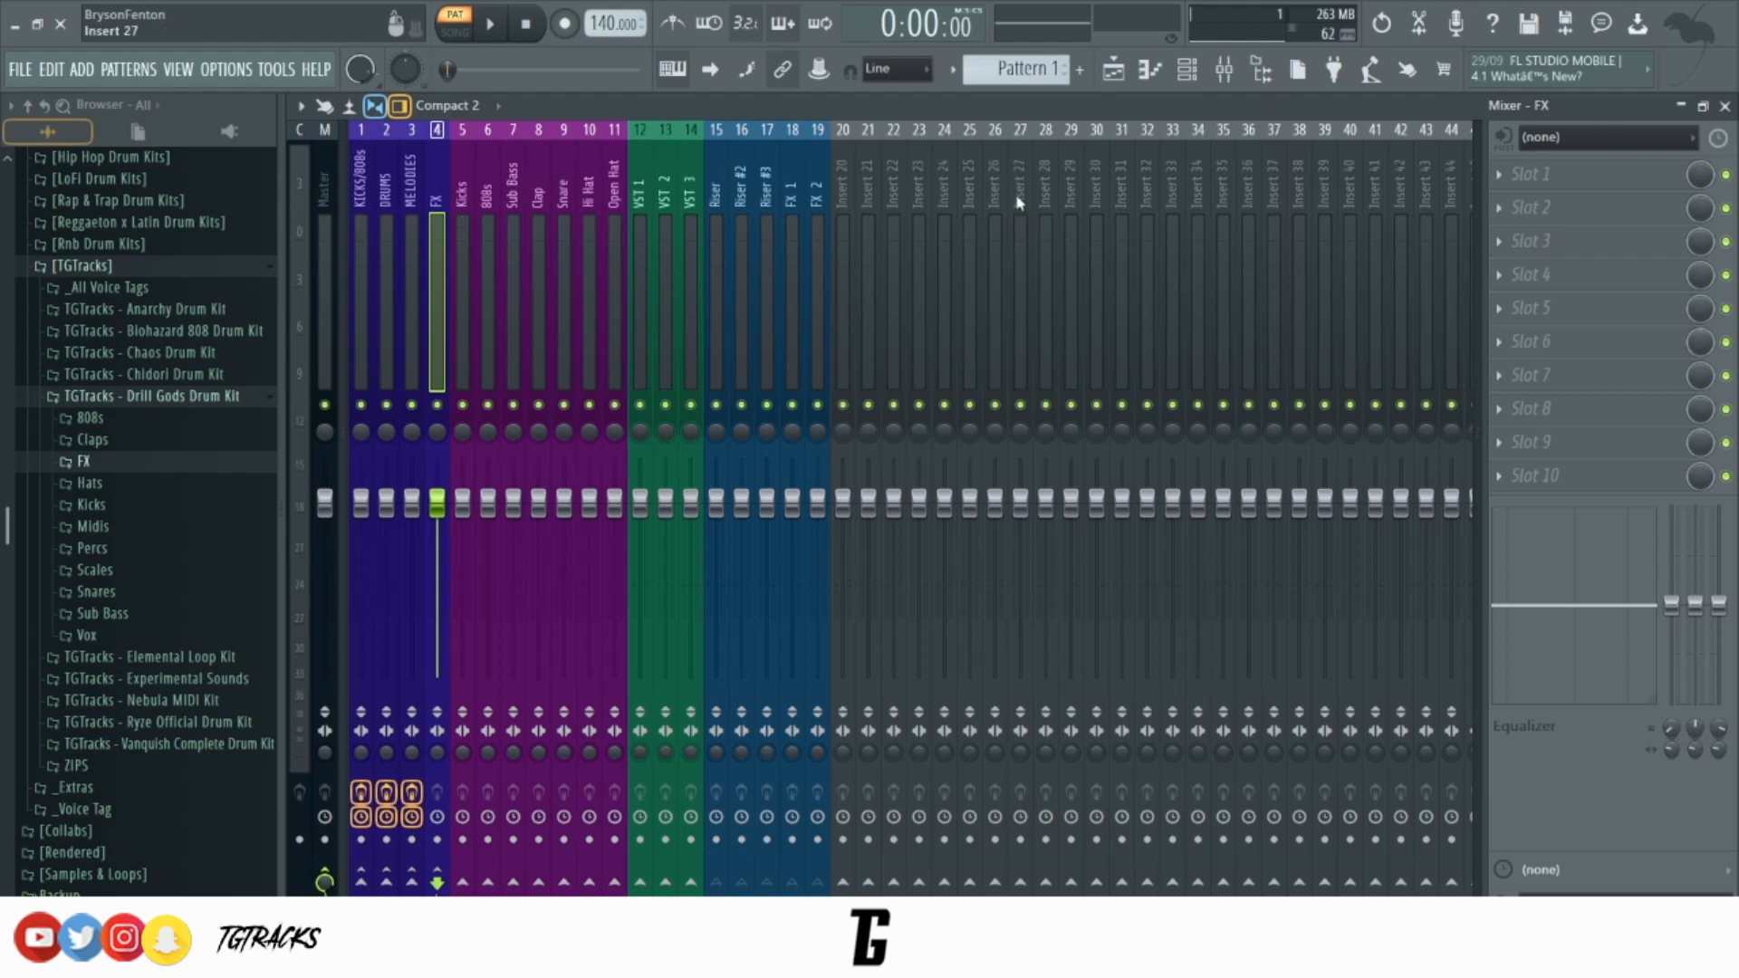
pyautogui.click(1000, 605)
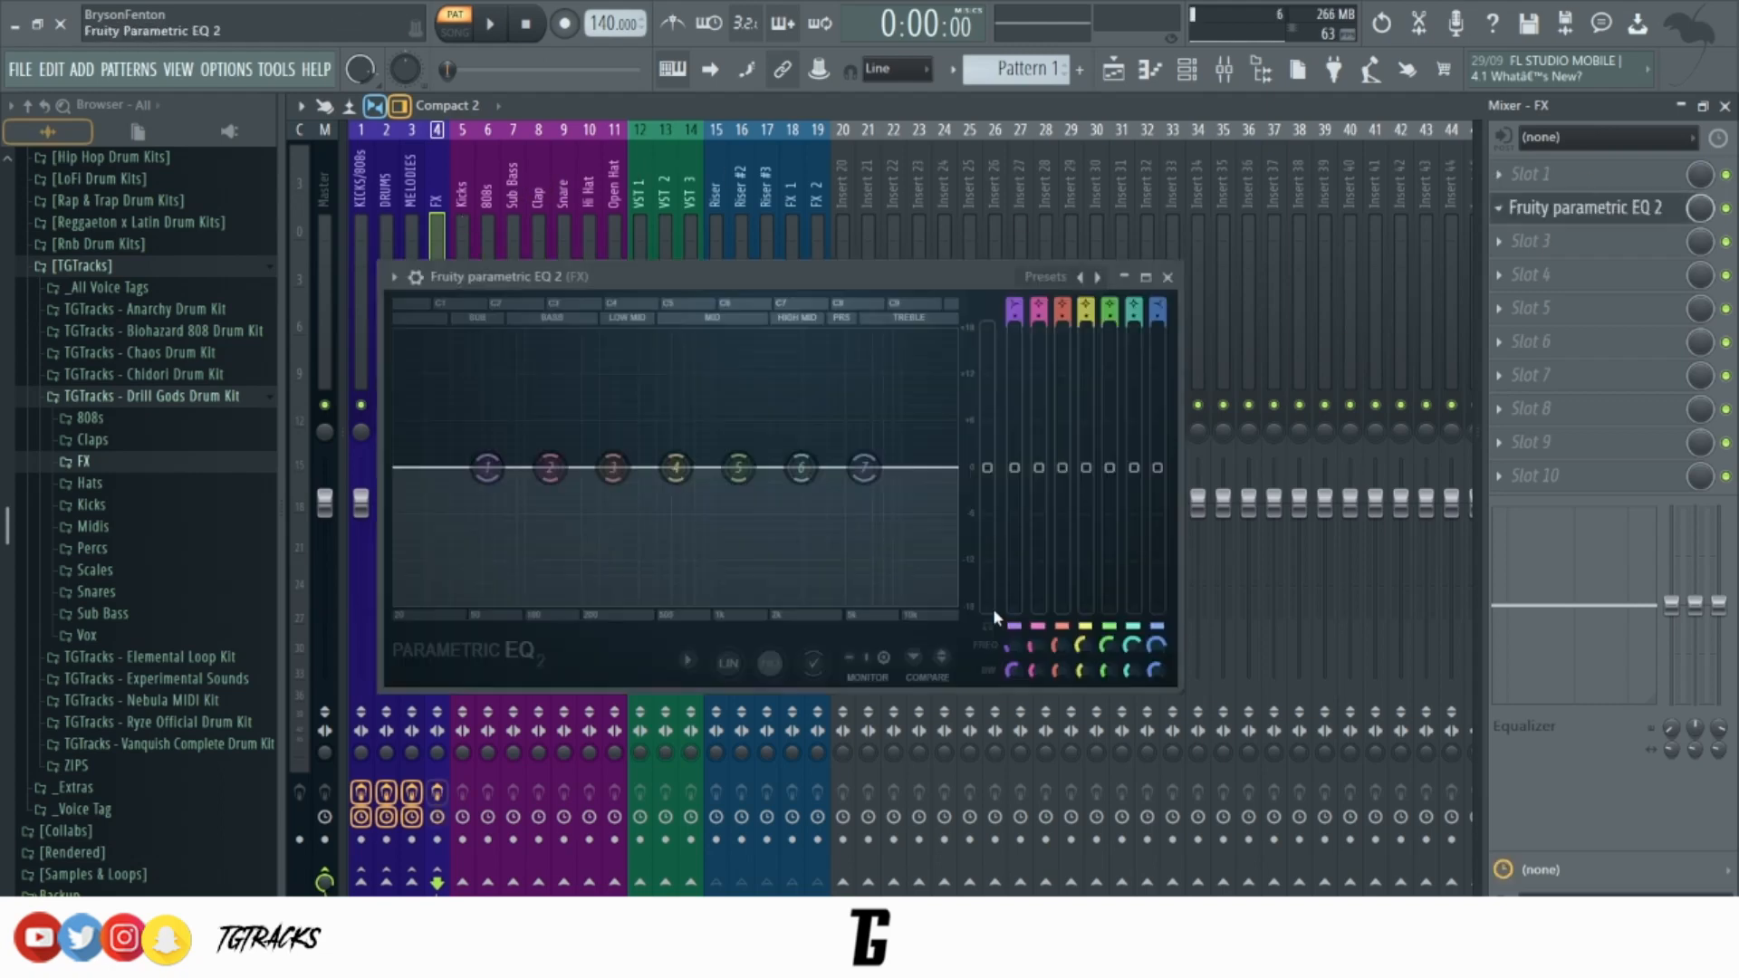
pyautogui.click(1168, 278)
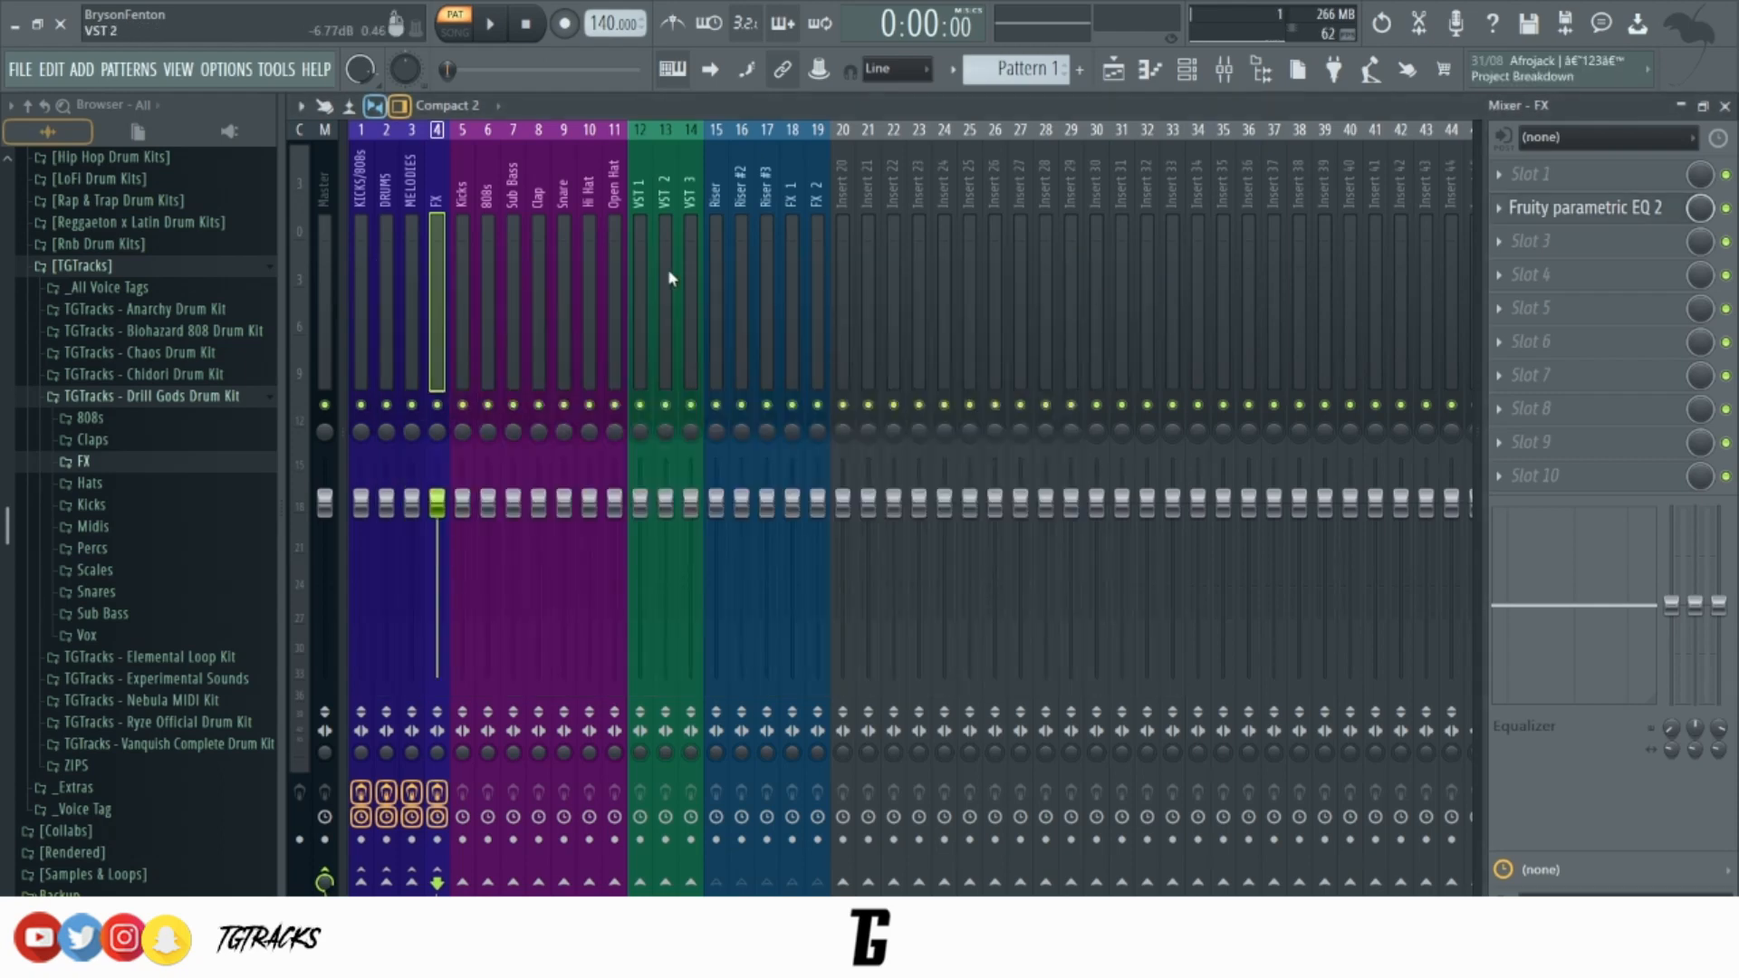
# Review the effect slots and routing of the Kicks, FX, DRUMS, KICKS/808s and Master mixer tracks.
pyautogui.click(466, 279)
pyautogui.click(442, 263)
pyautogui.click(396, 261)
pyautogui.click(362, 267)
pyautogui.click(435, 275)
pyautogui.moveTo(461, 275)
pyautogui.mouseDown()
pyautogui.moveTo(812, 288)
pyautogui.moveTo(574, 262)
pyautogui.moveTo(470, 275)
pyautogui.moveTo(614, 272)
pyautogui.moveTo(789, 311)
pyautogui.moveTo(699, 280)
pyautogui.moveTo(473, 252)
pyautogui.mouseUp()
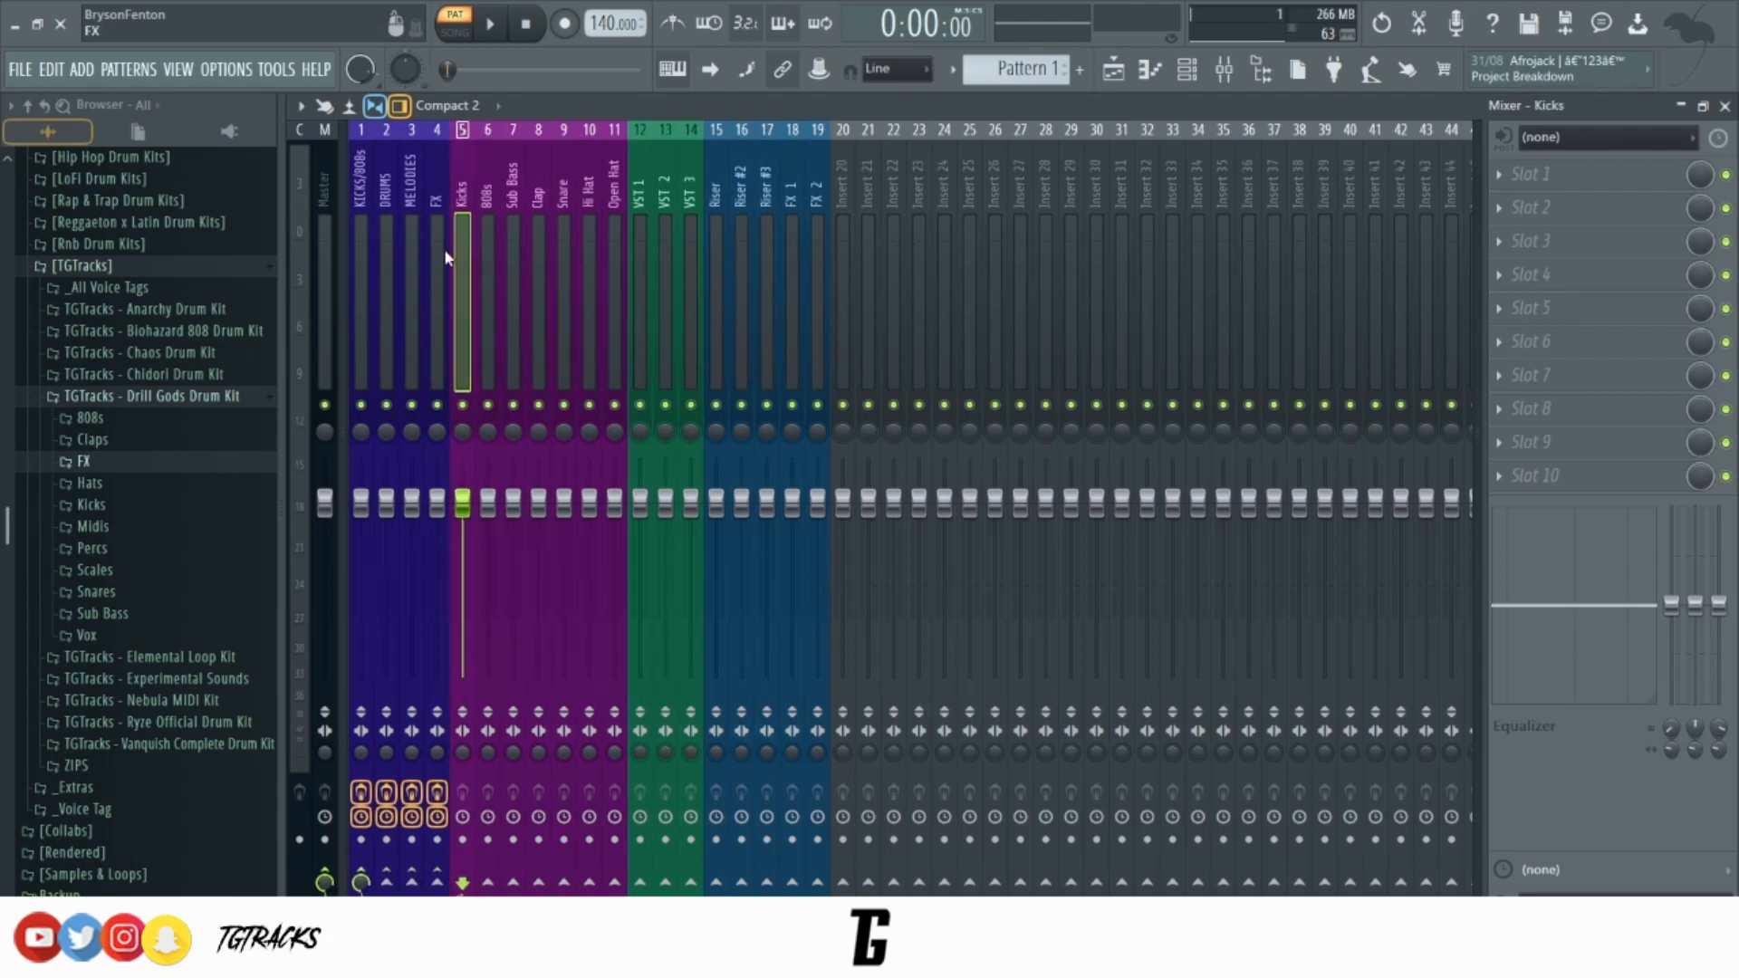
pyautogui.click(321, 199)
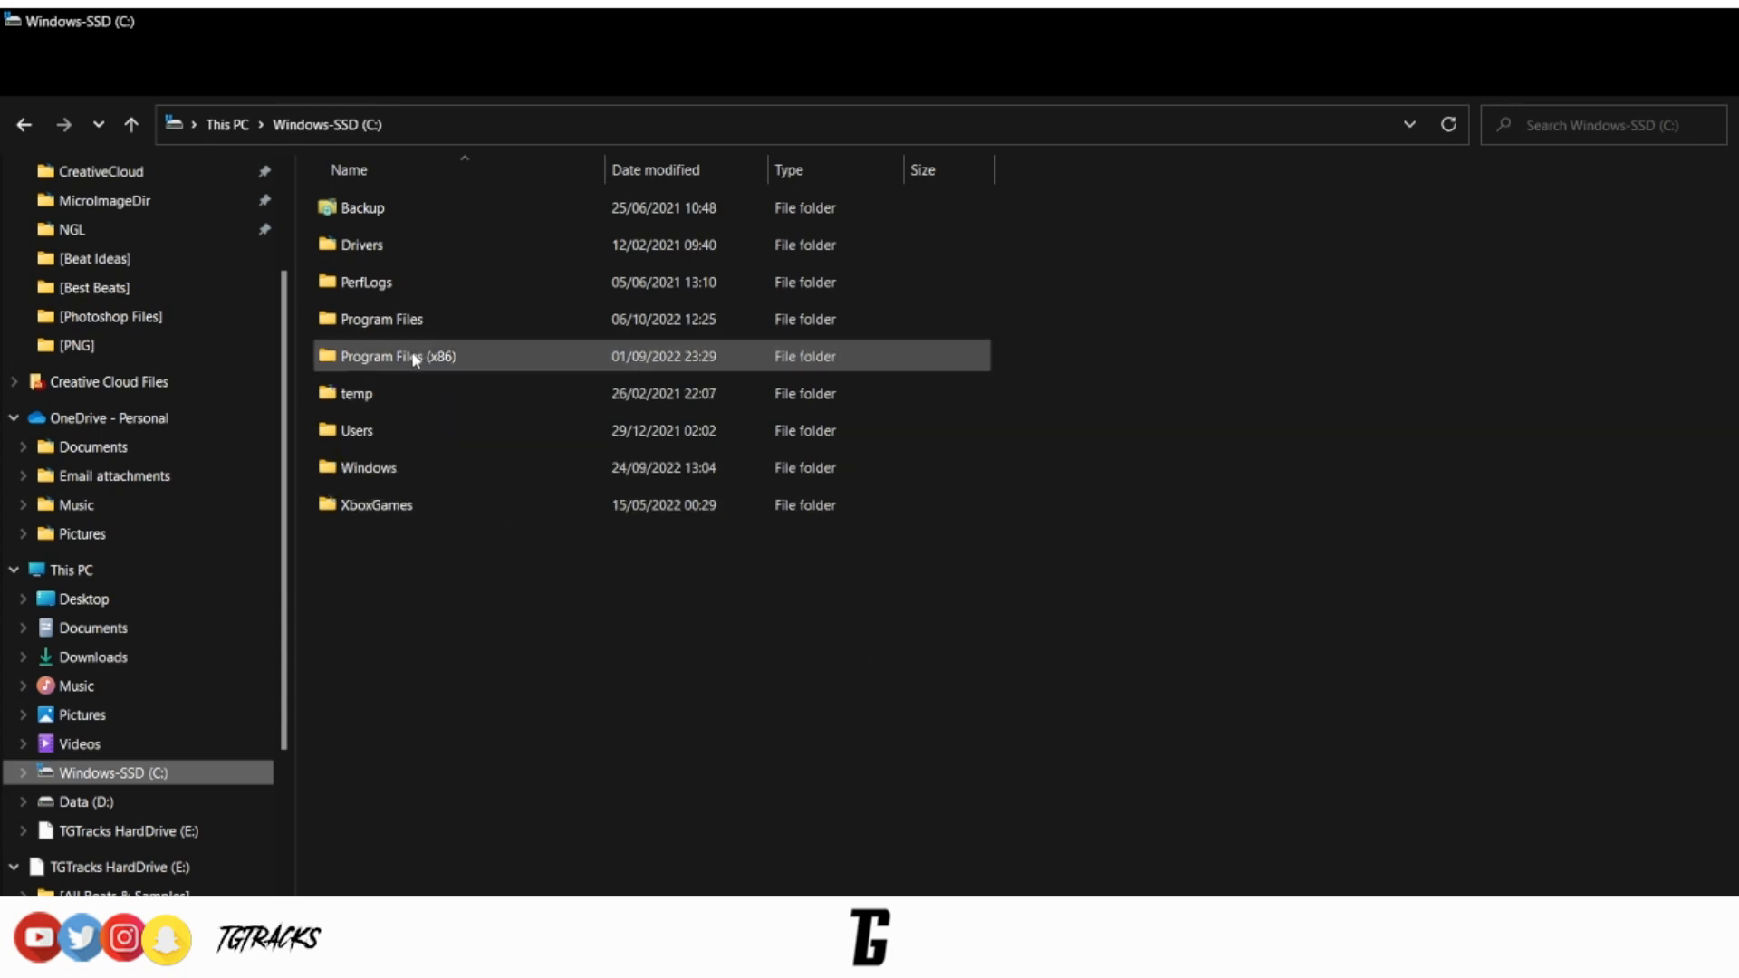
# In File Explorer, open the folder Program Files (x86)\Image-Line\FL Studio 20\Data\Templates\Other\Patch bank on the C: drive.
pyautogui.doubleClick(496, 358)
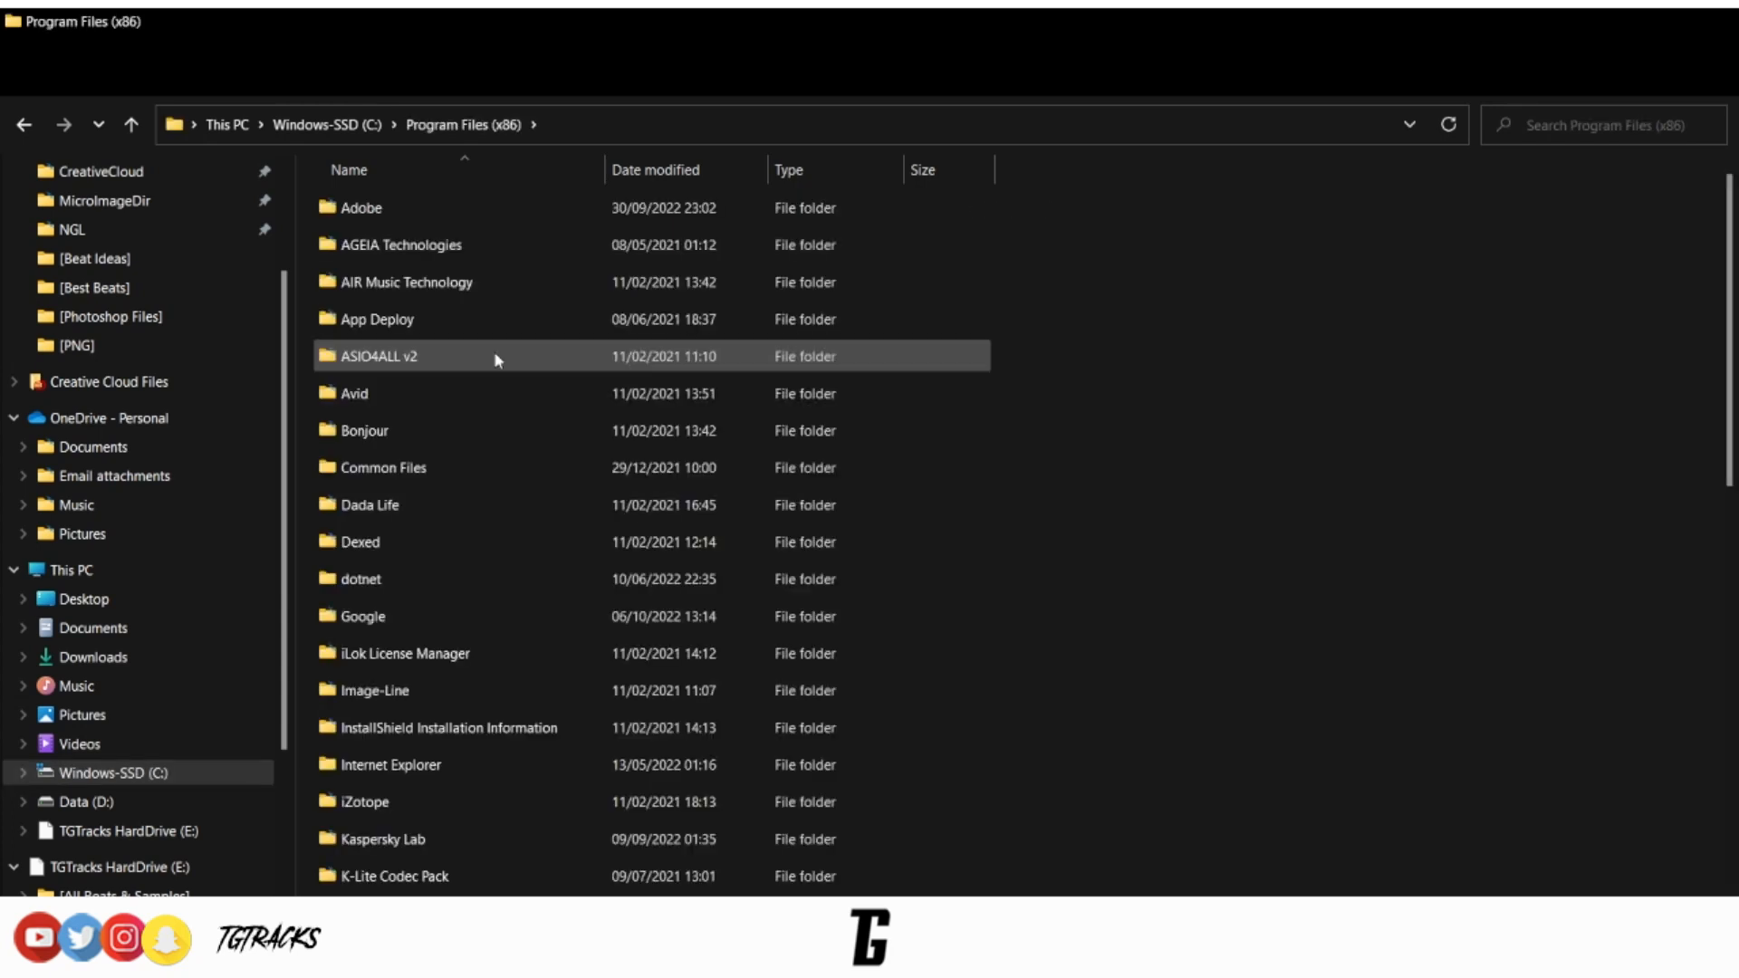
pyautogui.doubleClick(411, 691)
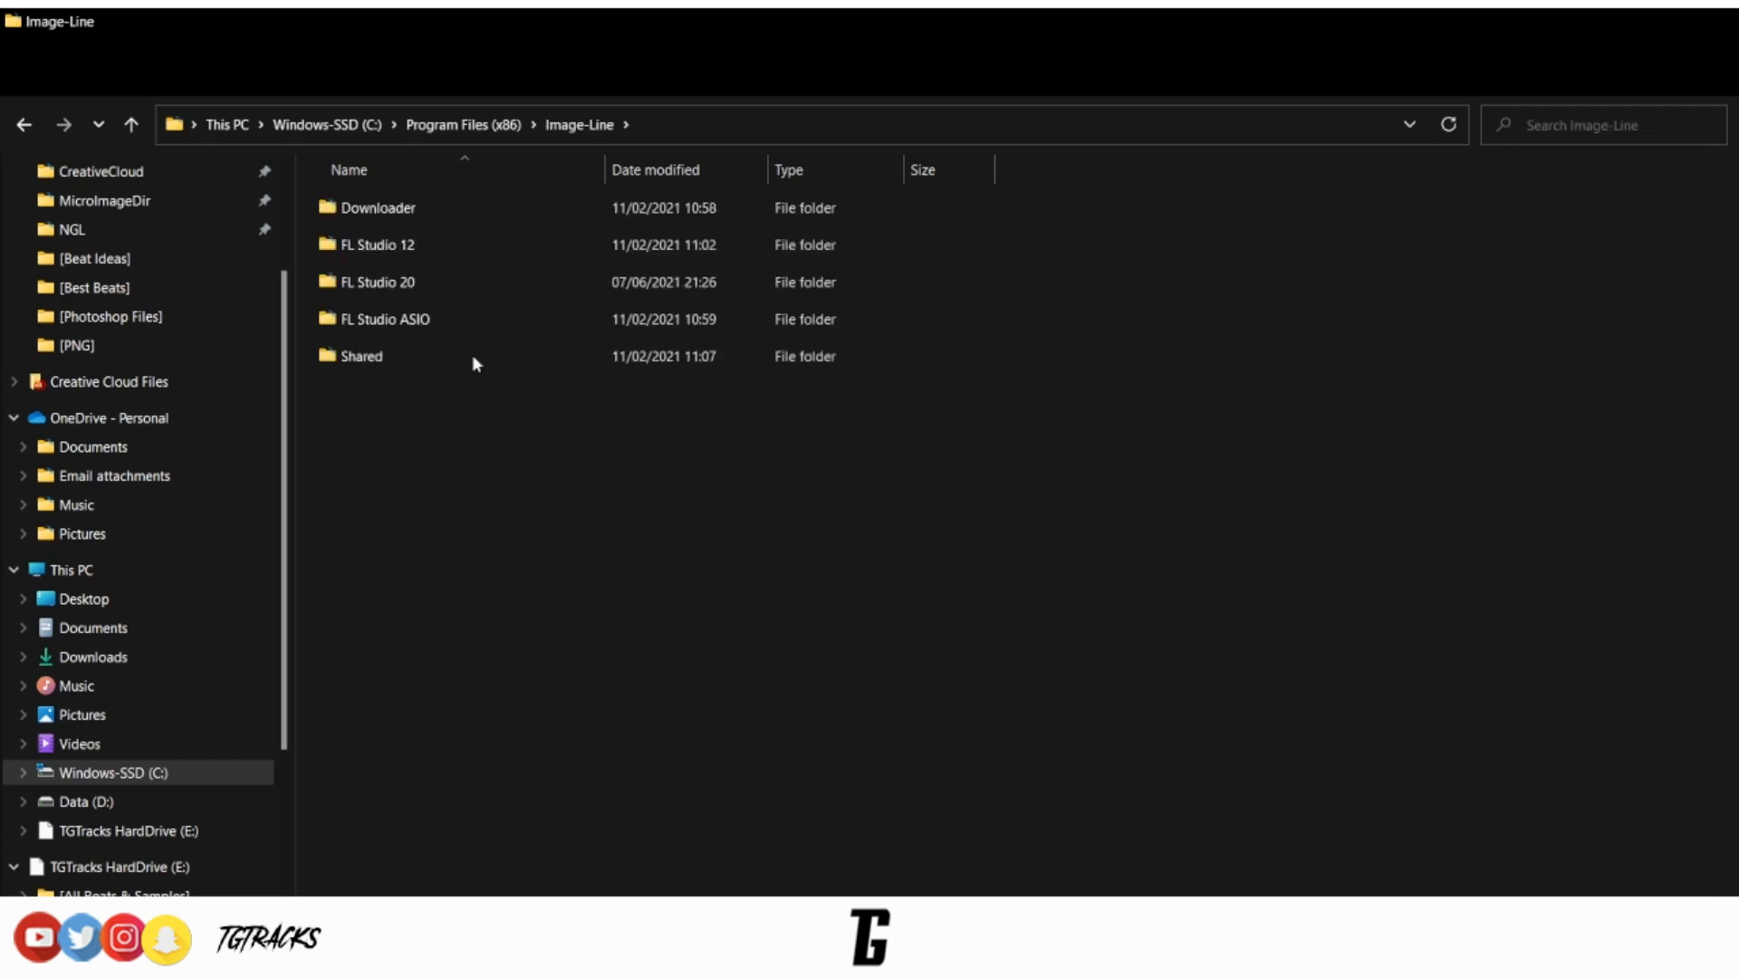
pyautogui.doubleClick(447, 284)
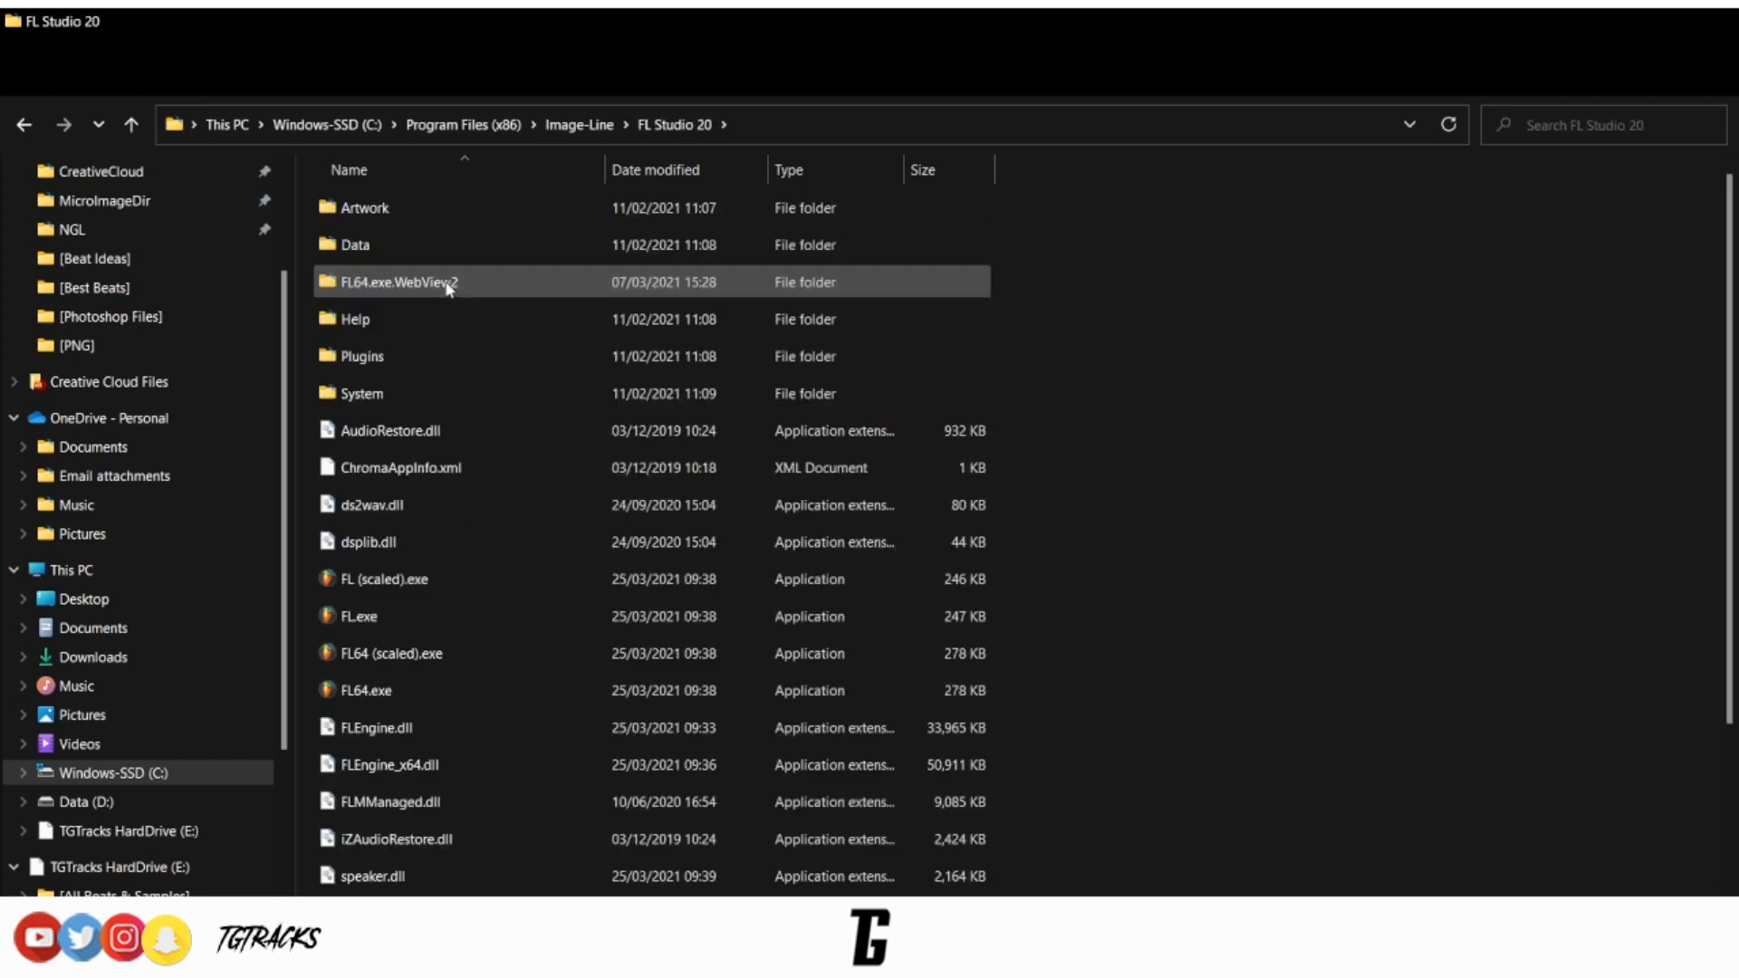
pyautogui.doubleClick(360, 244)
pyautogui.click(368, 247)
pyautogui.click(374, 283)
pyautogui.doubleClick(374, 284)
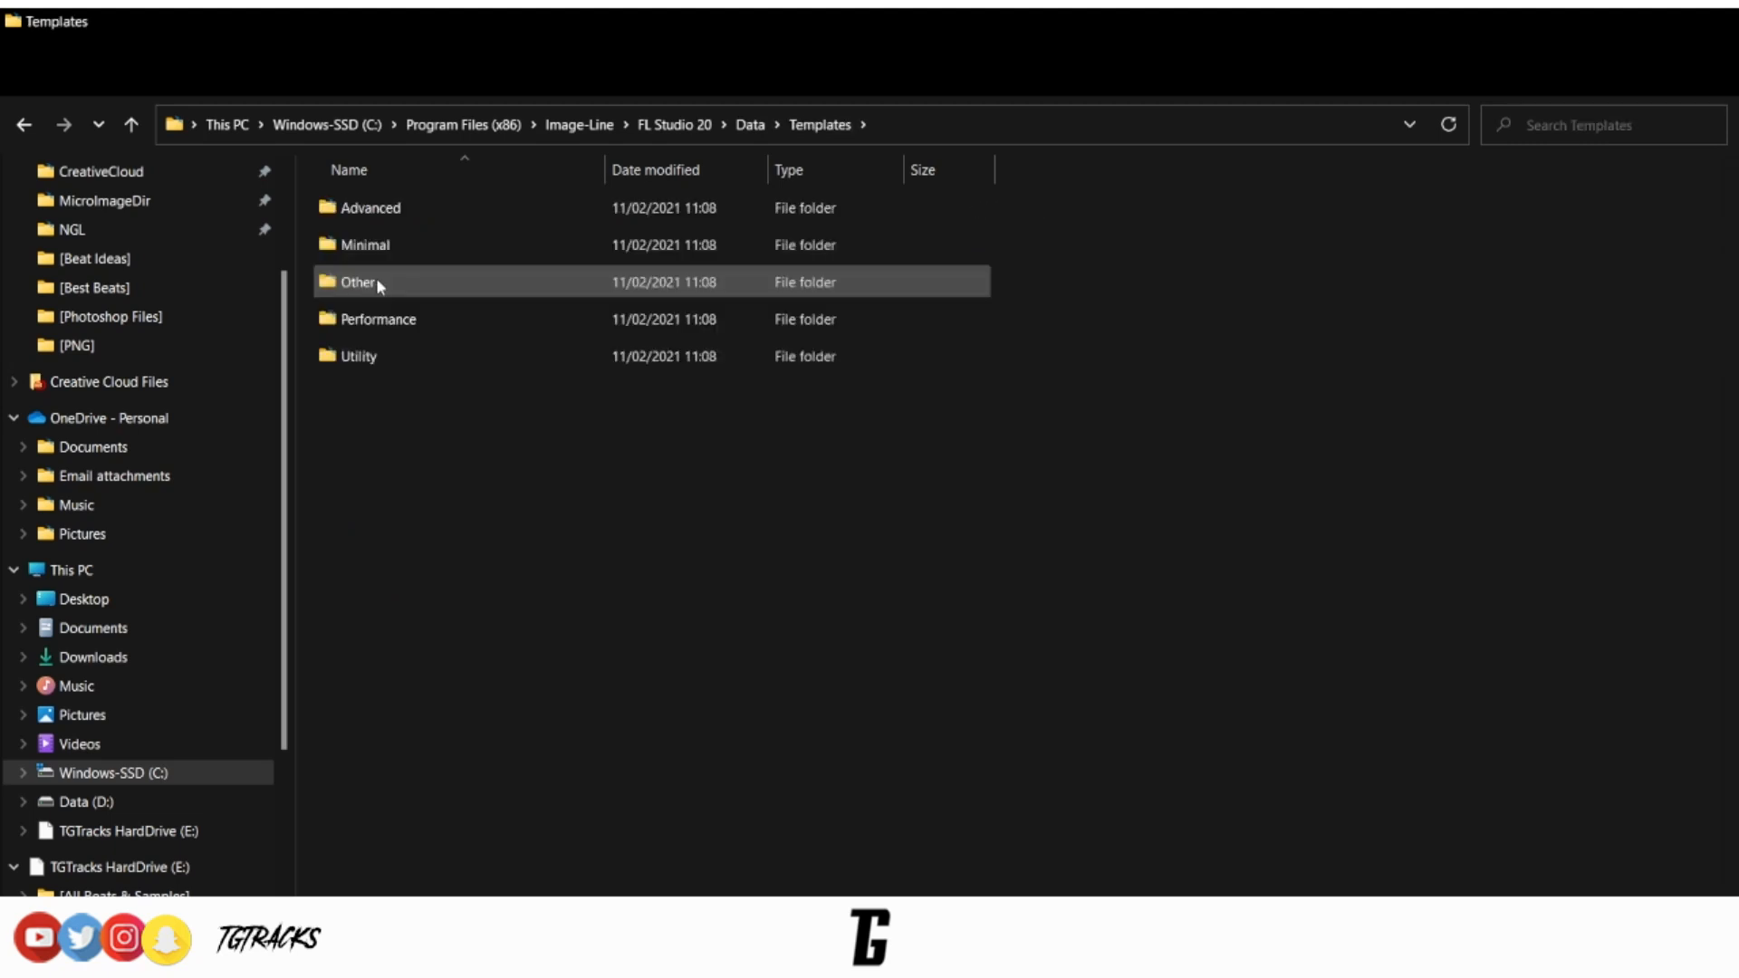
pyautogui.click(378, 283)
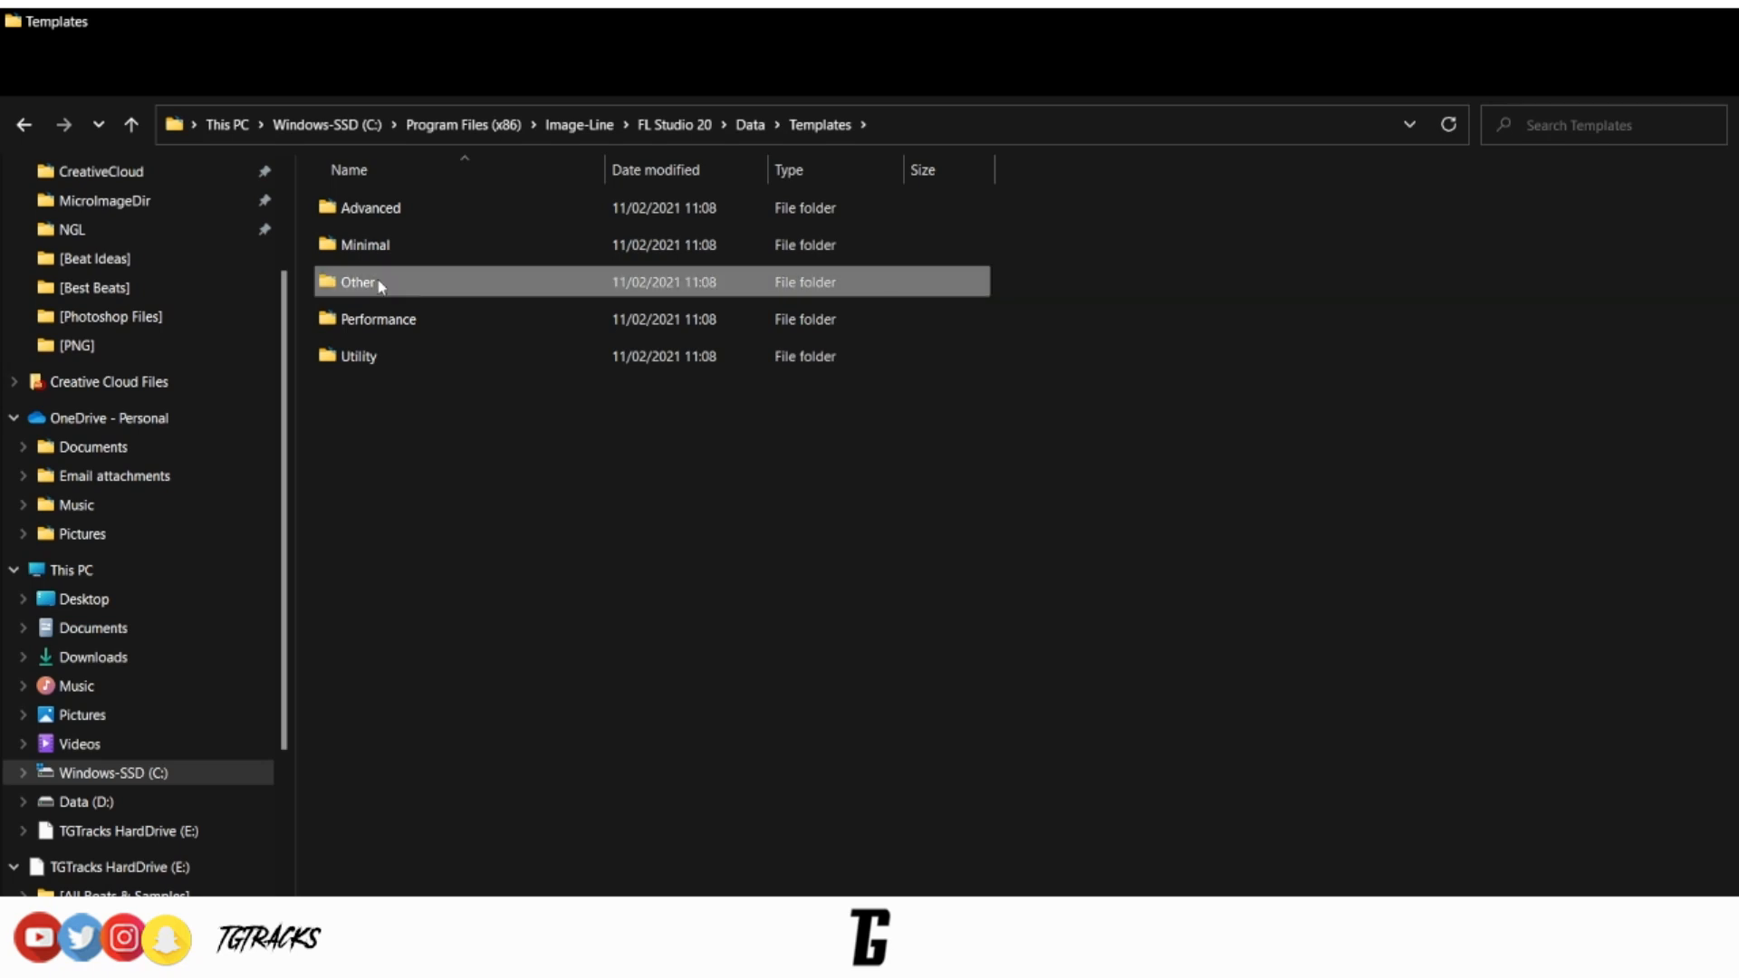
pyautogui.doubleClick(380, 284)
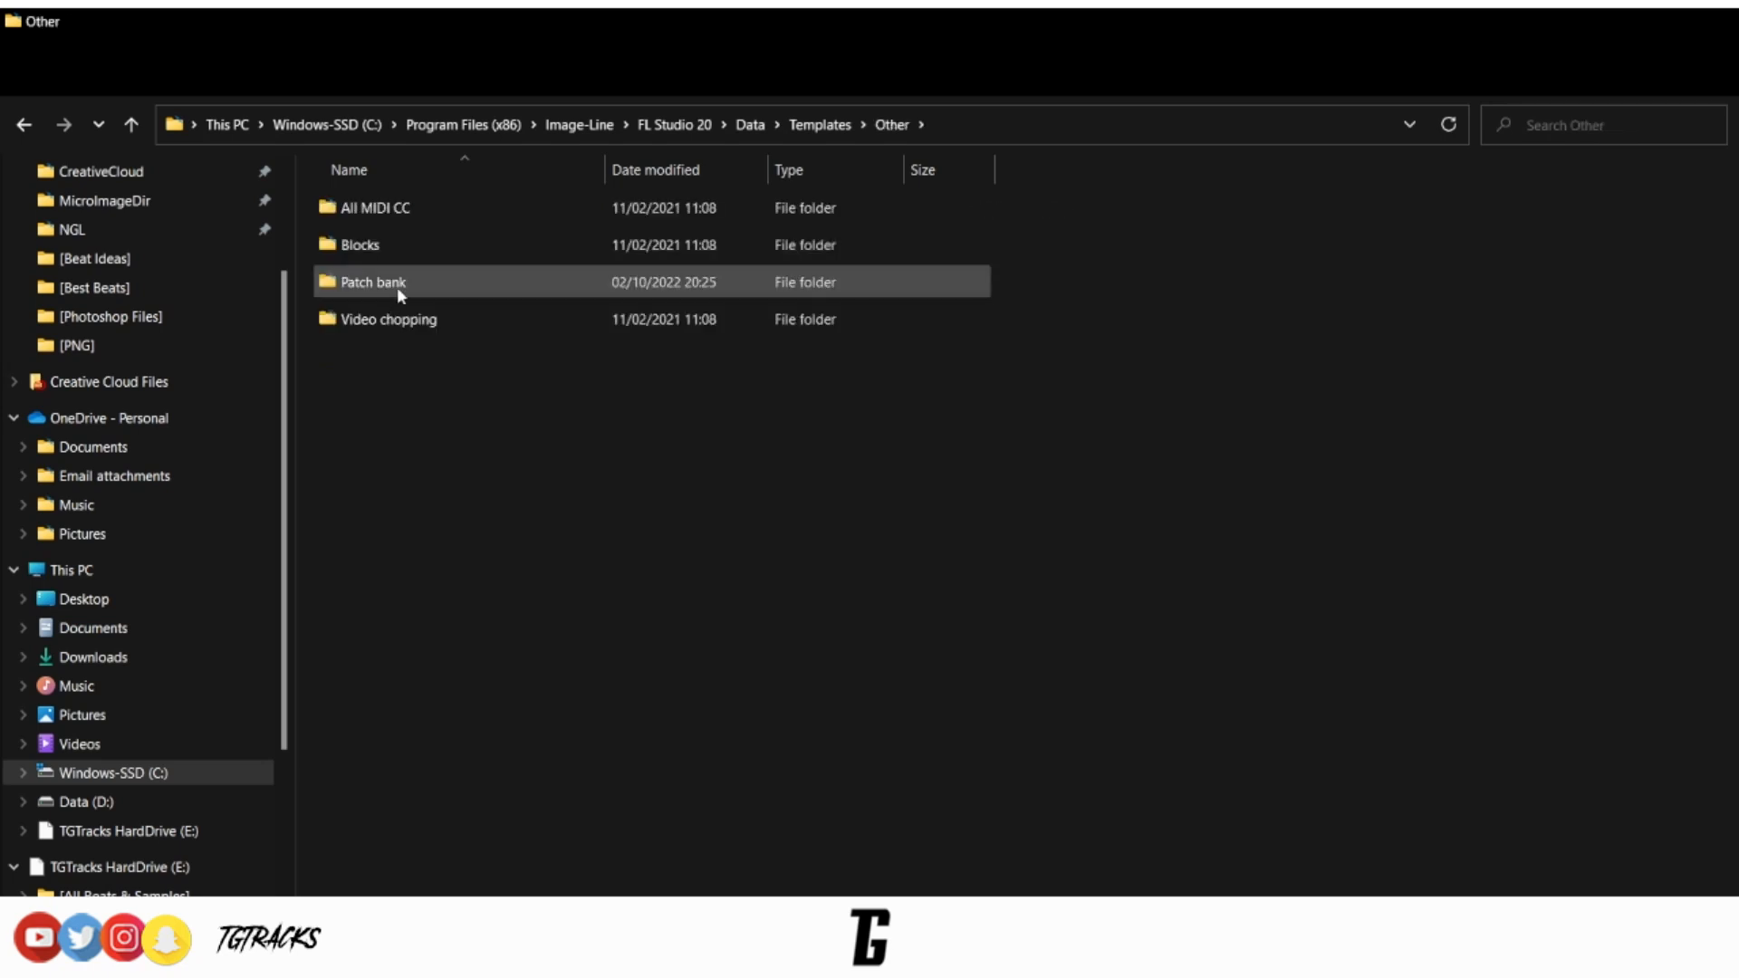
pyautogui.doubleClick(398, 288)
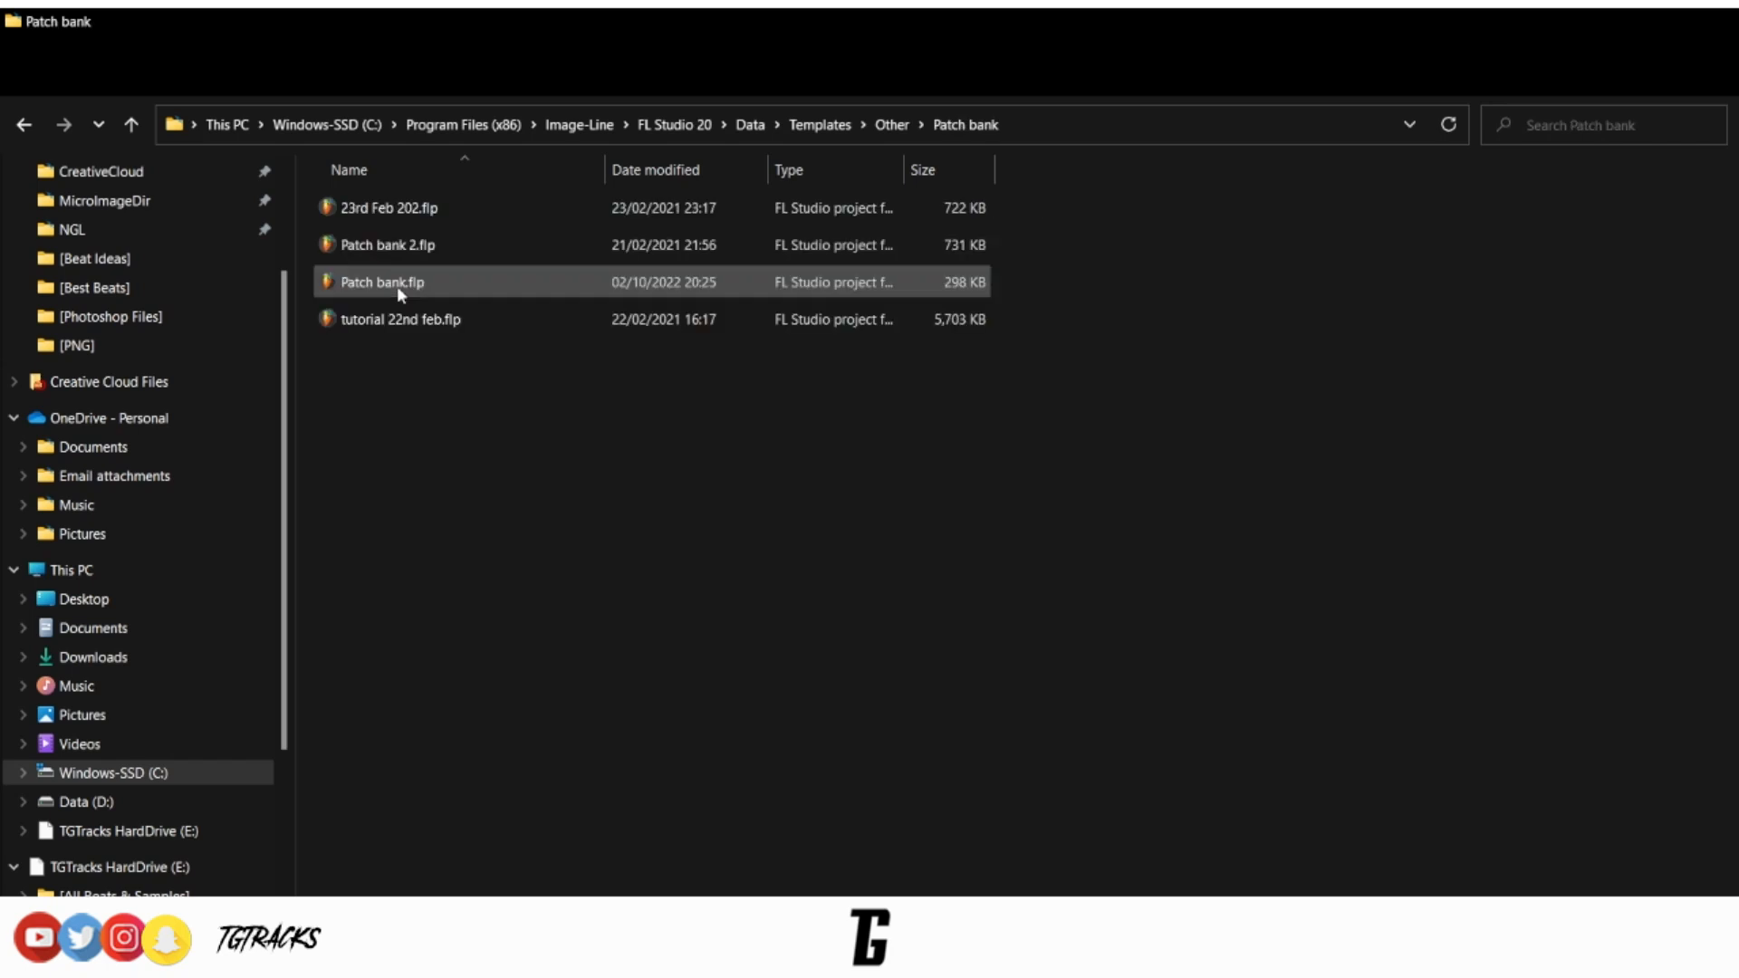